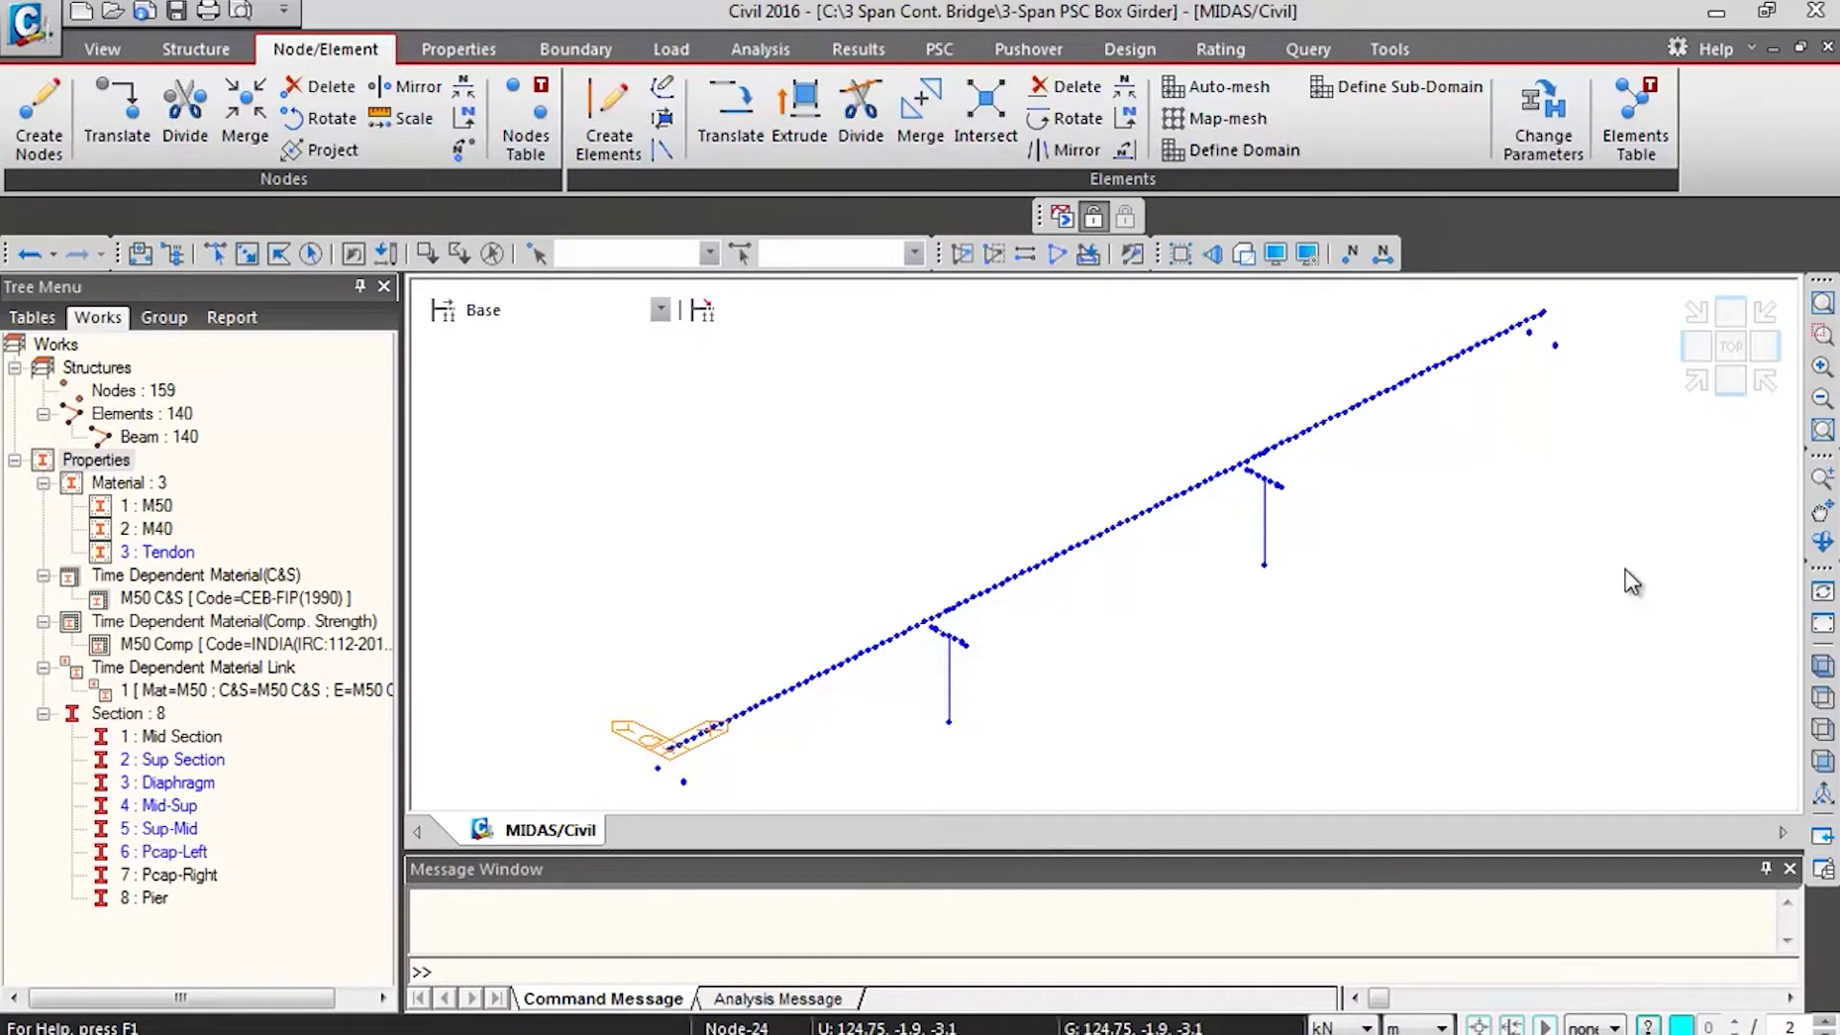
In the front elevation, zoom to the bridge's left end and window-select its girder nodes and elements
click(1730, 385)
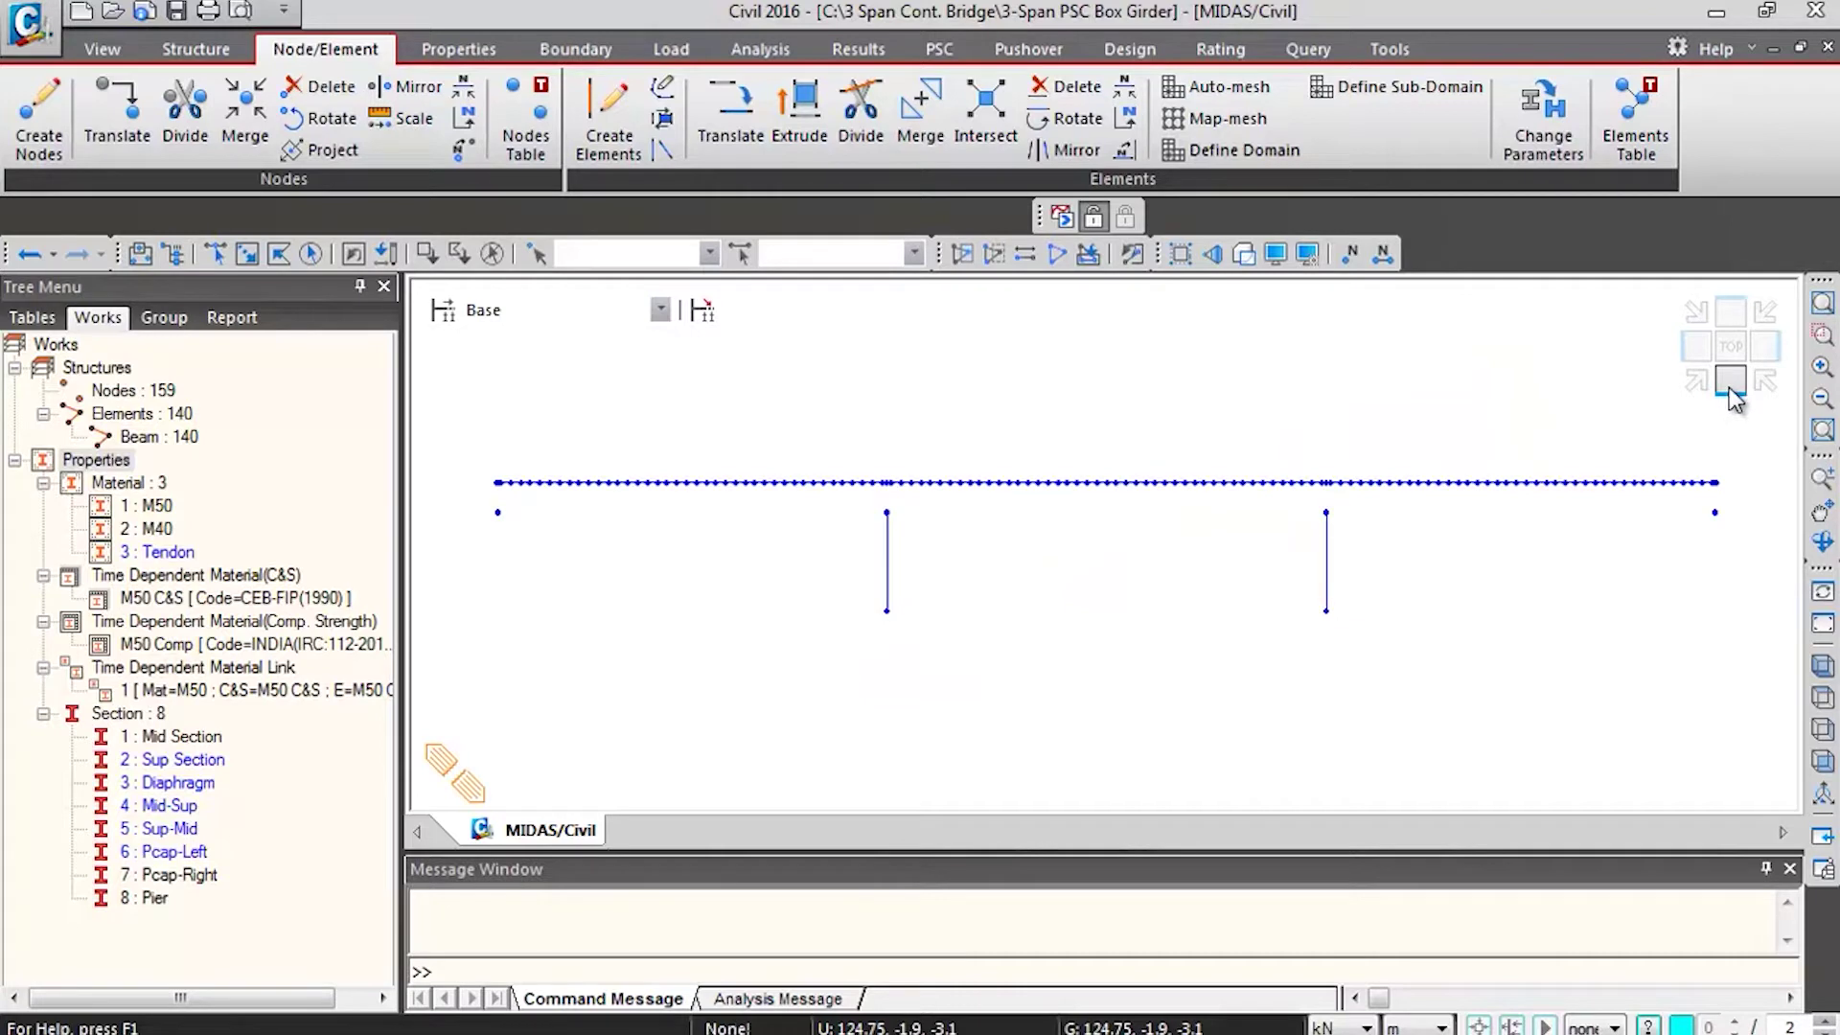
click(1815, 364)
drag(469, 432, 558, 556)
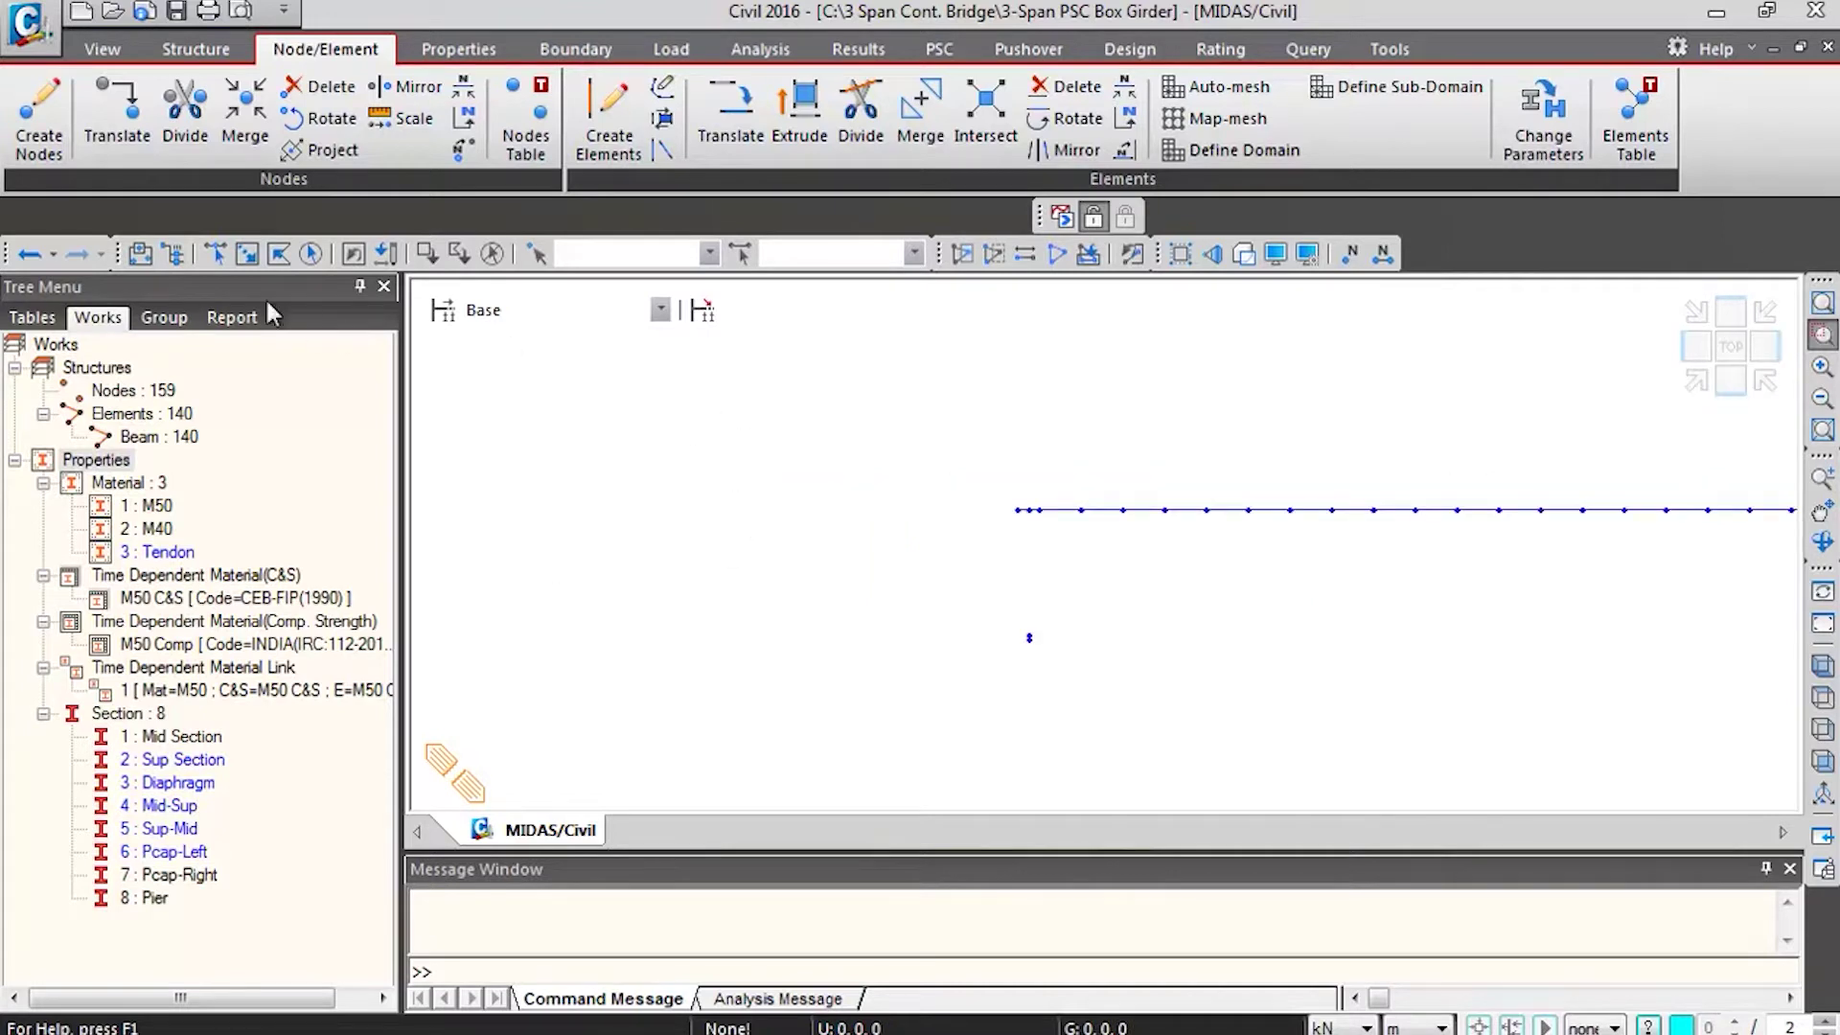
click(247, 255)
drag(974, 460, 1055, 539)
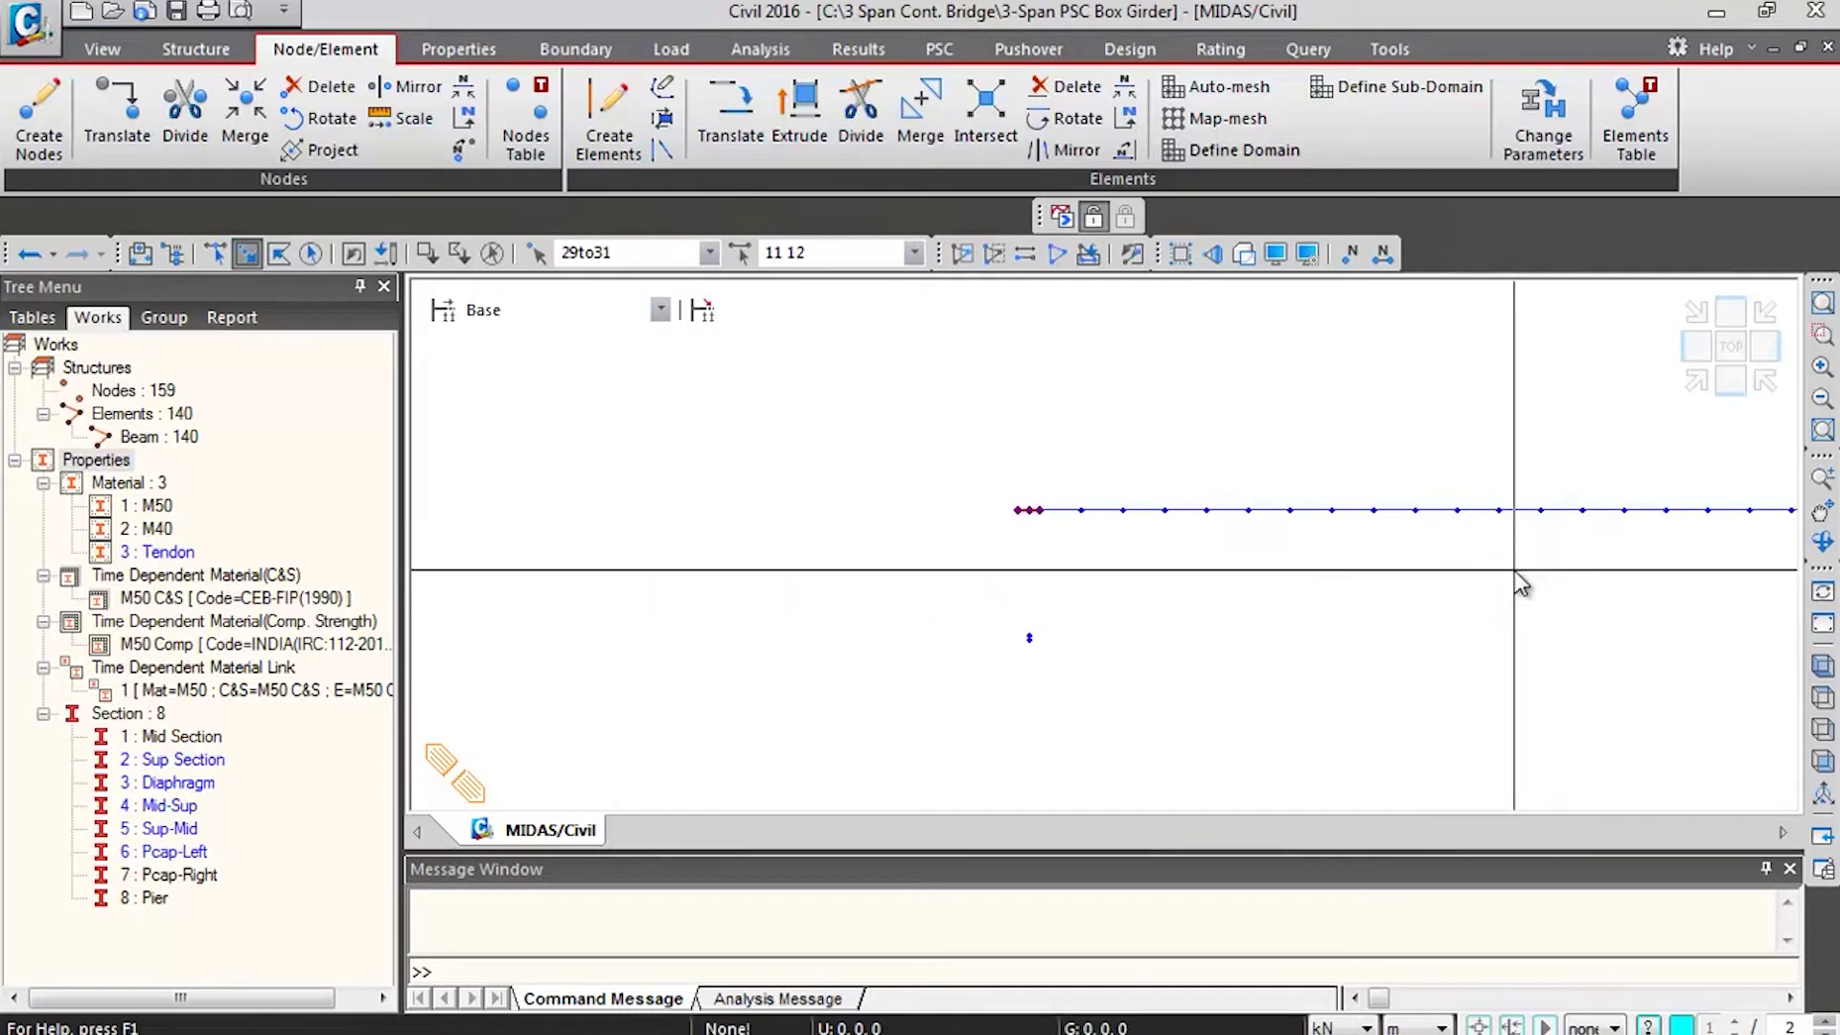
Add the pier-top and right-end girder nodes and elements to the selection, then fit the bridge in view
click(1822, 511)
drag(1533, 587, 896, 566)
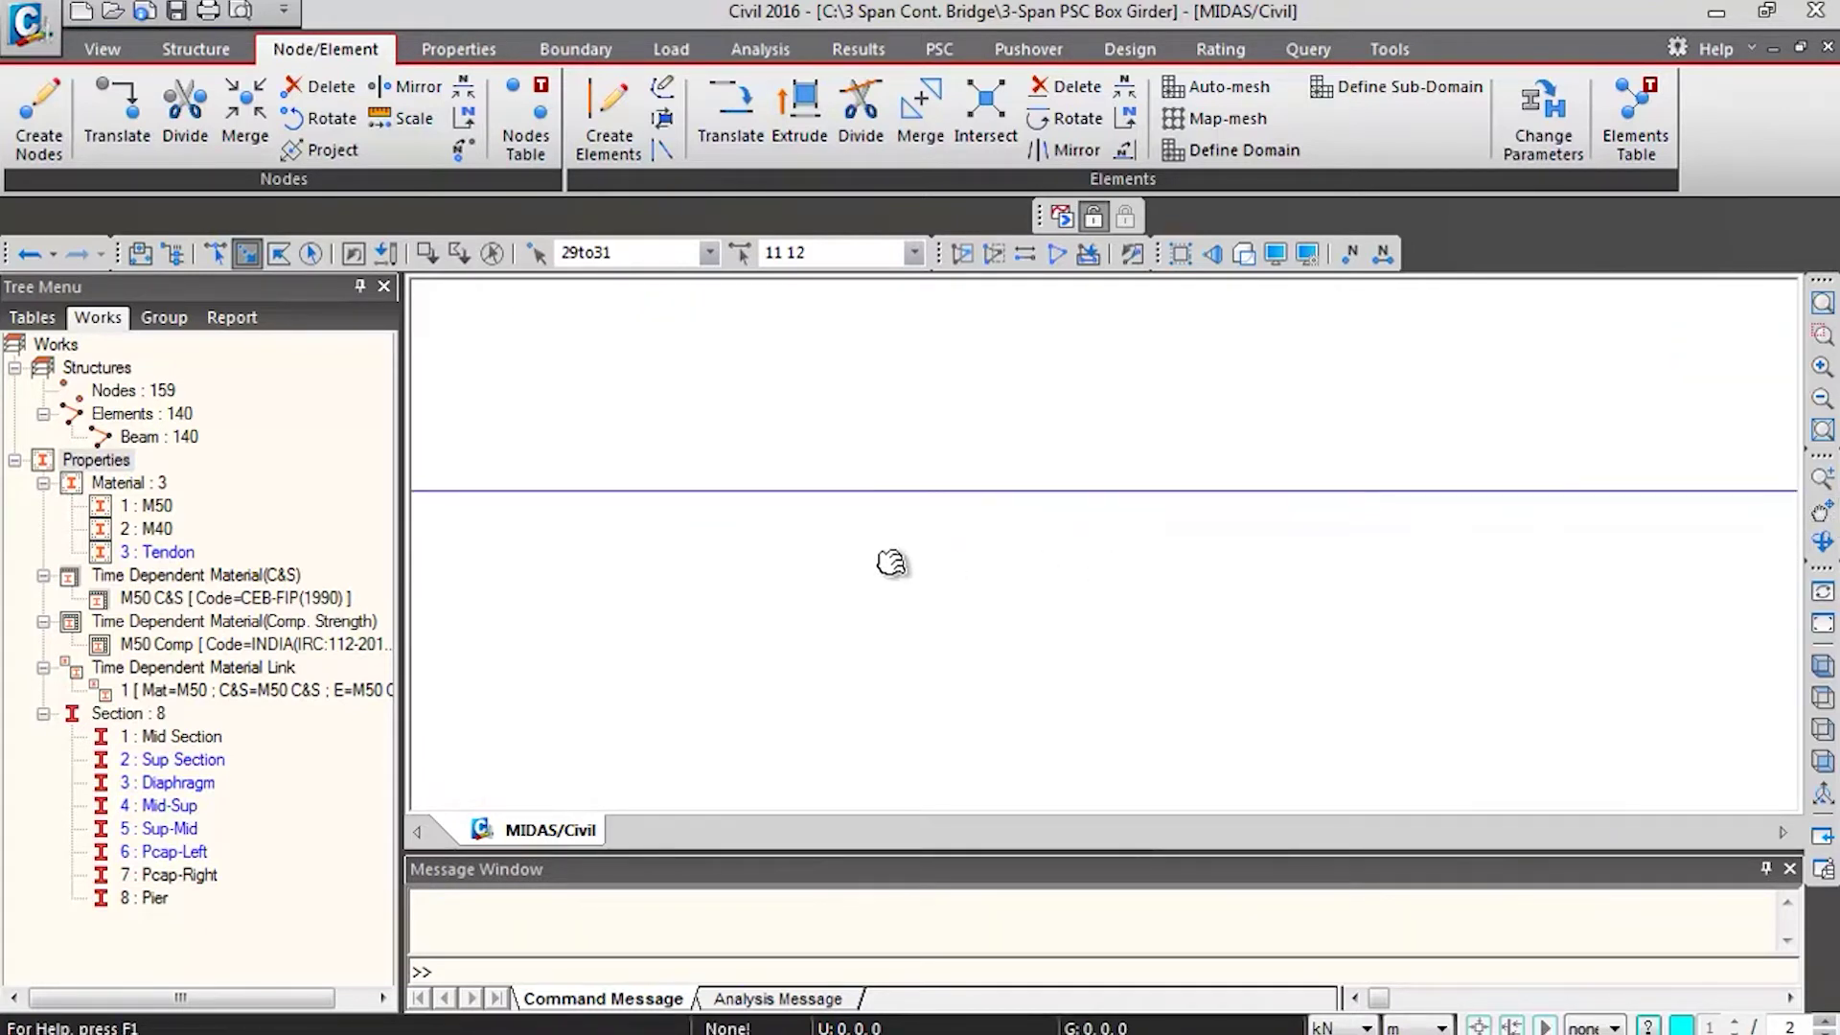
drag(1574, 551, 875, 534)
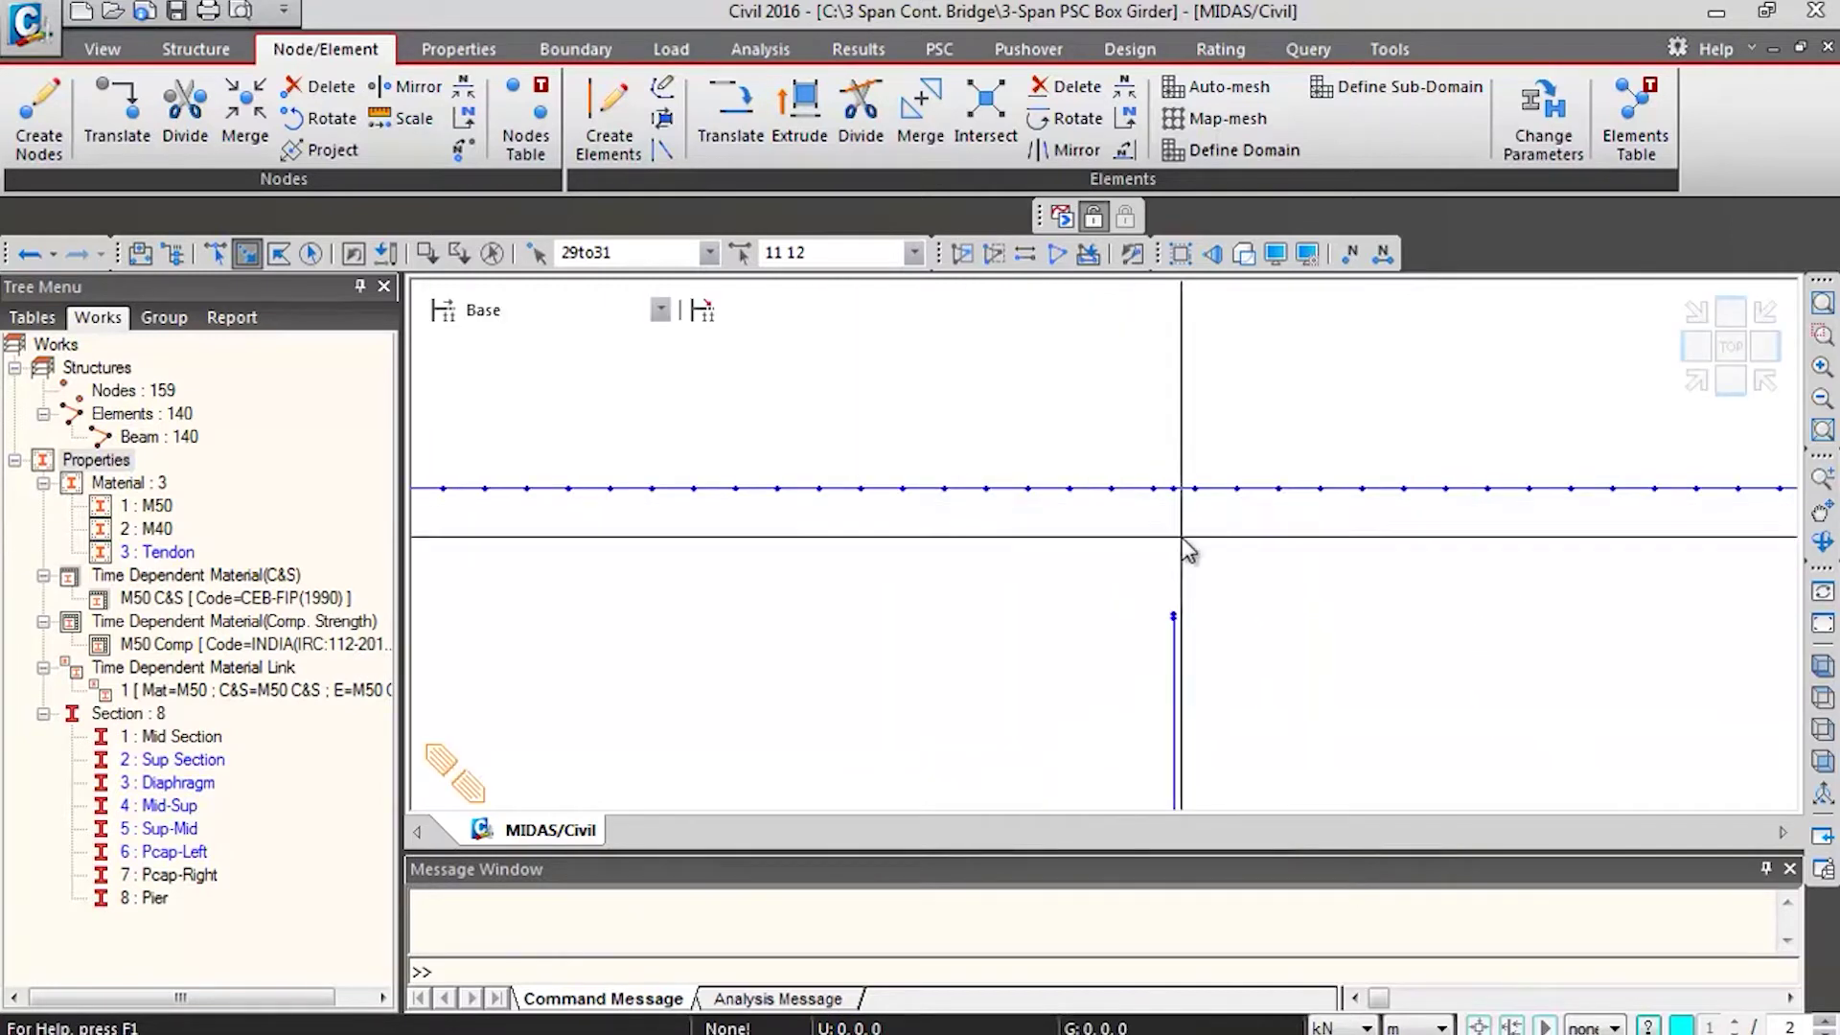
drag(1215, 550, 1215, 550)
middle_drag(1741, 571, 1409, 608)
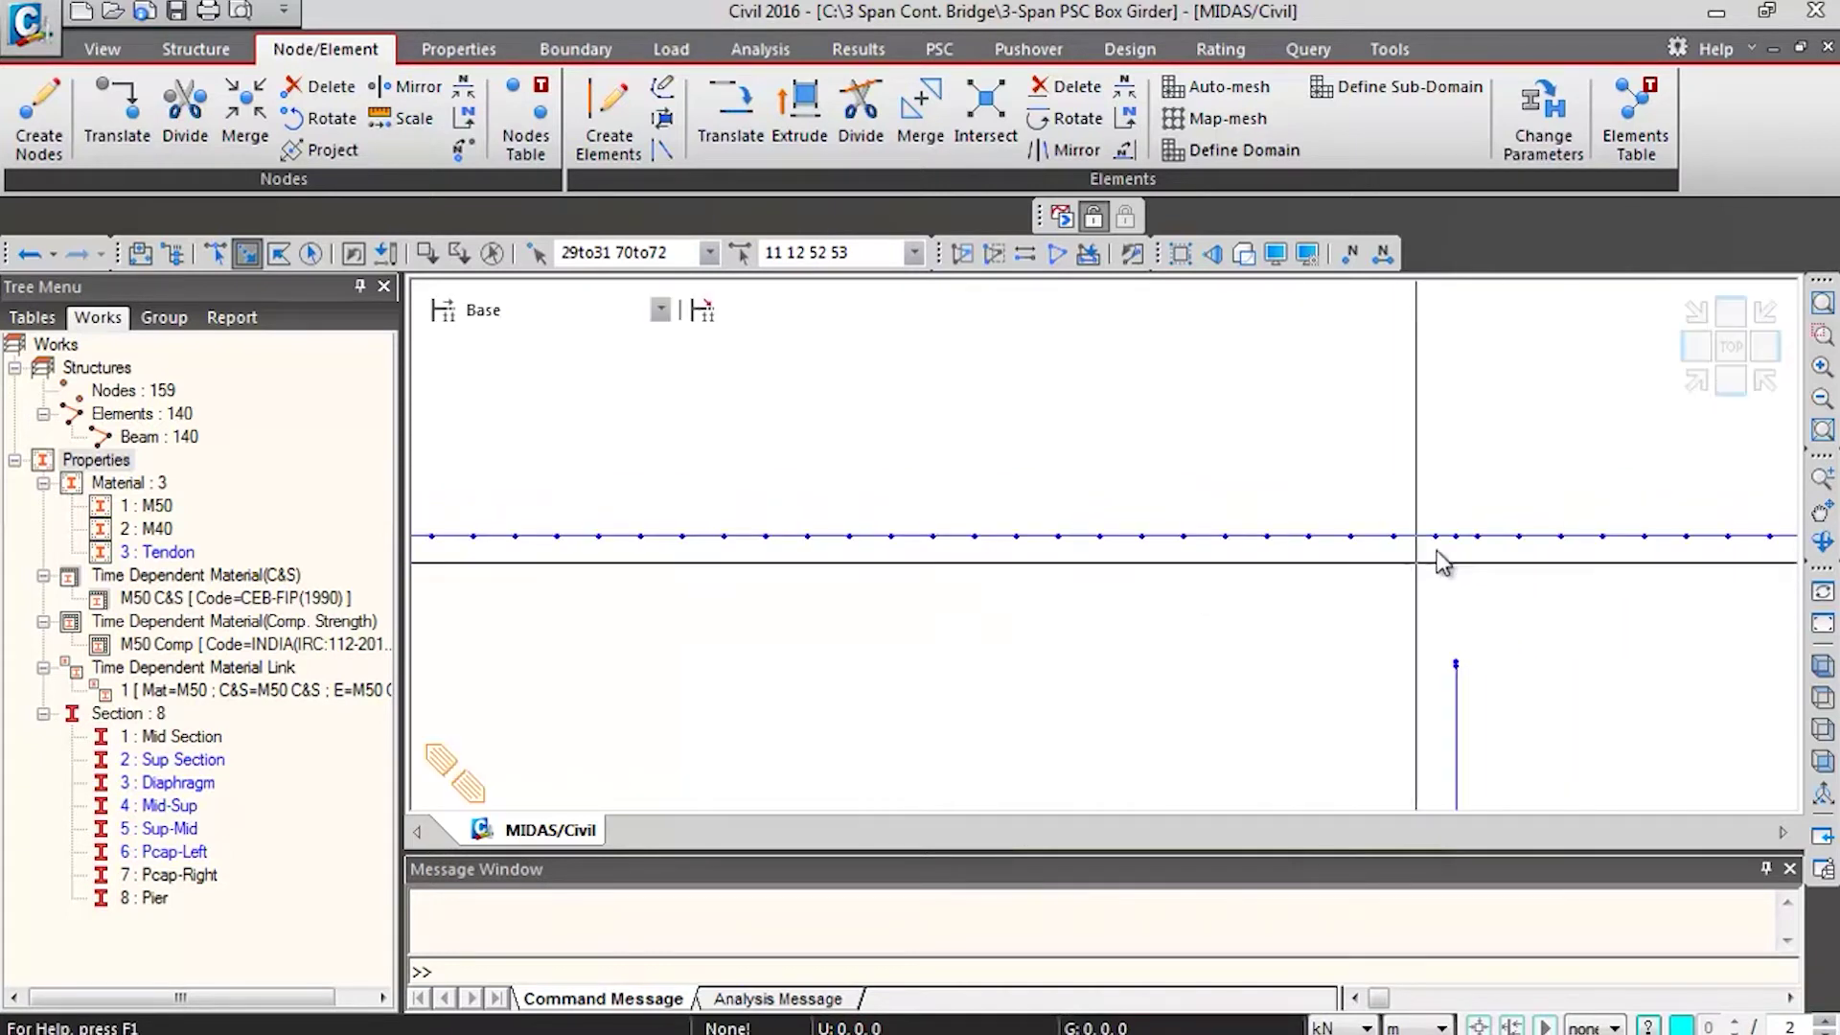
middle_drag(1750, 623, 963, 529)
drag(933, 462, 1016, 542)
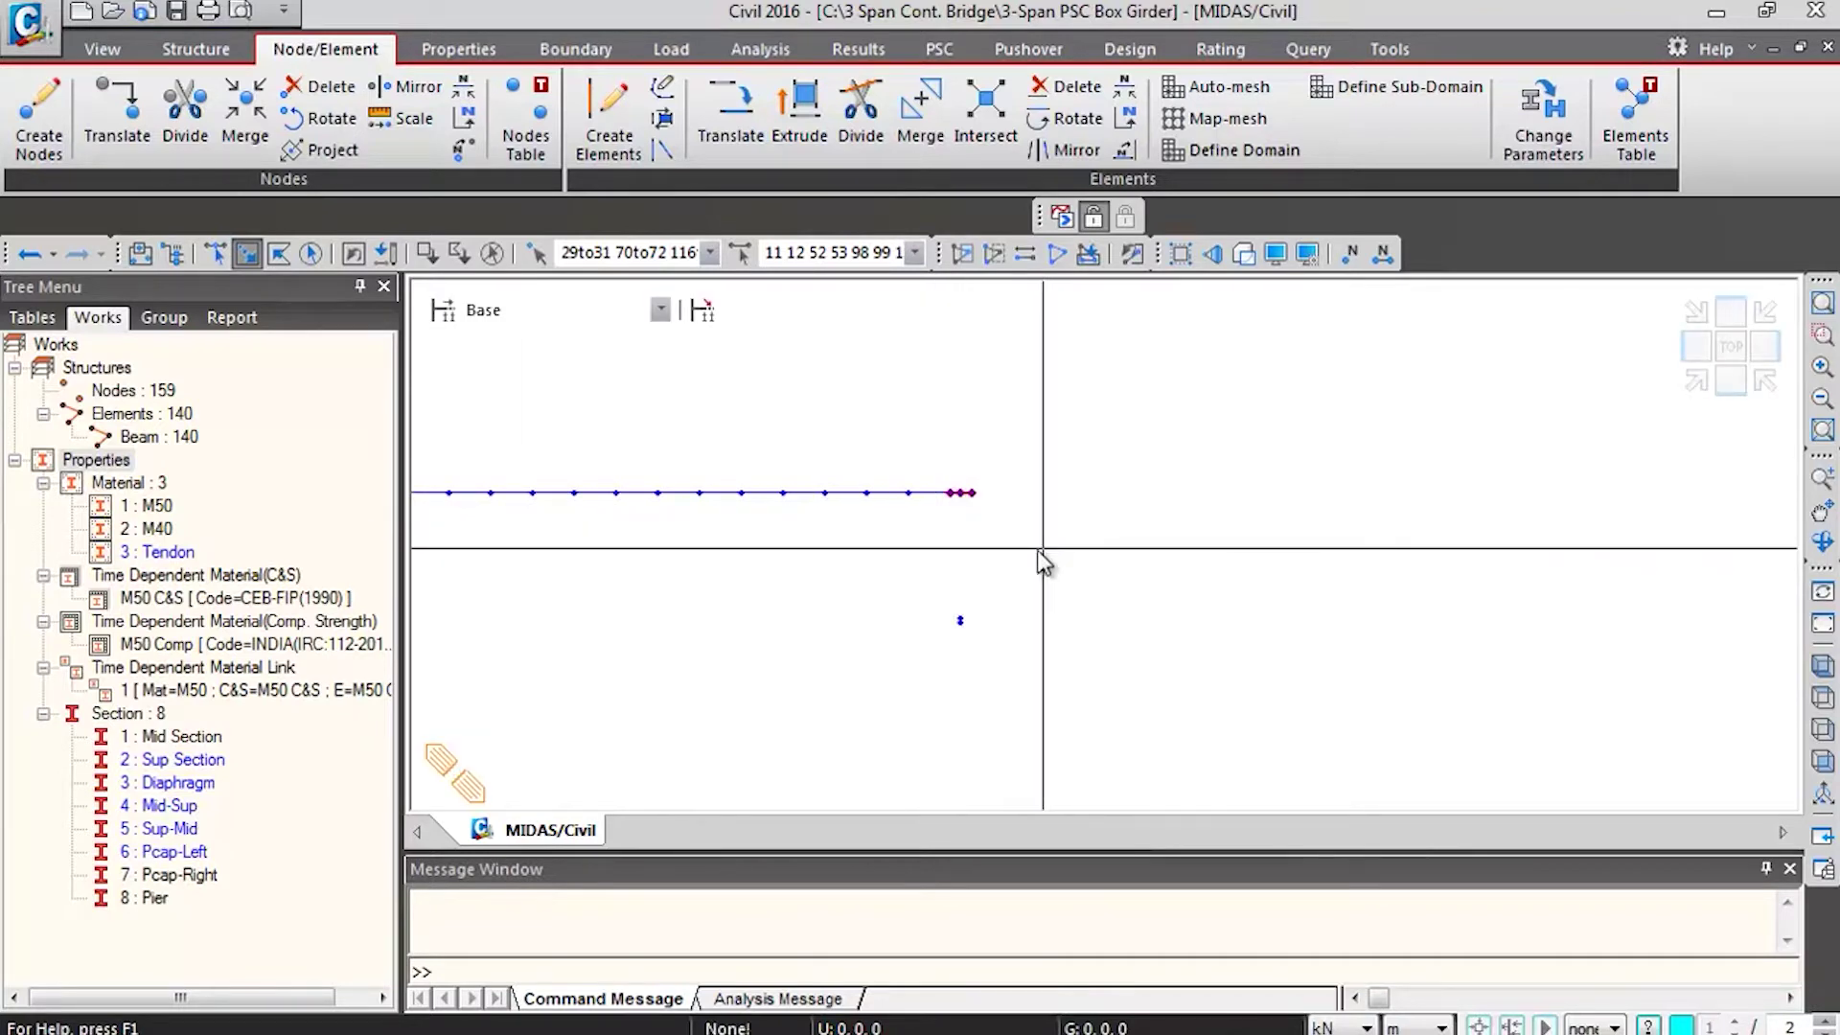
click(1729, 394)
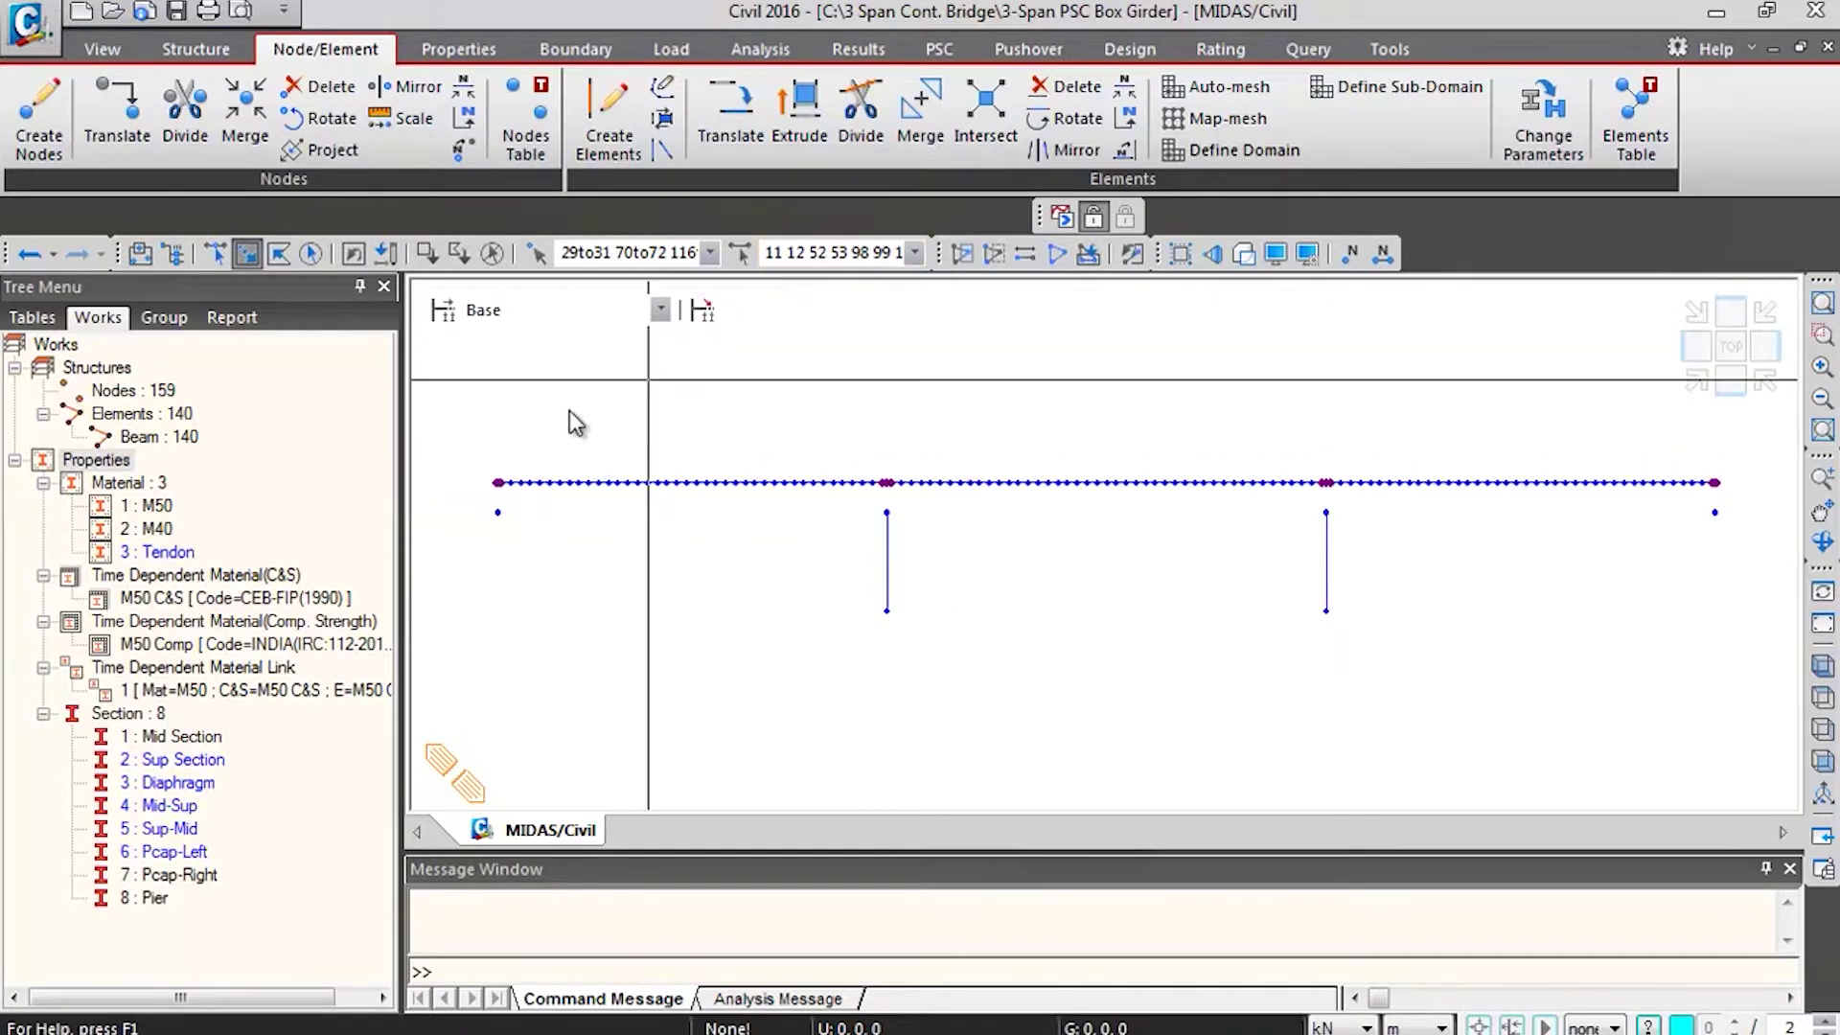
Drag '3 : Diaphragm' onto the selected end and pier-top girder elements
click(169, 783)
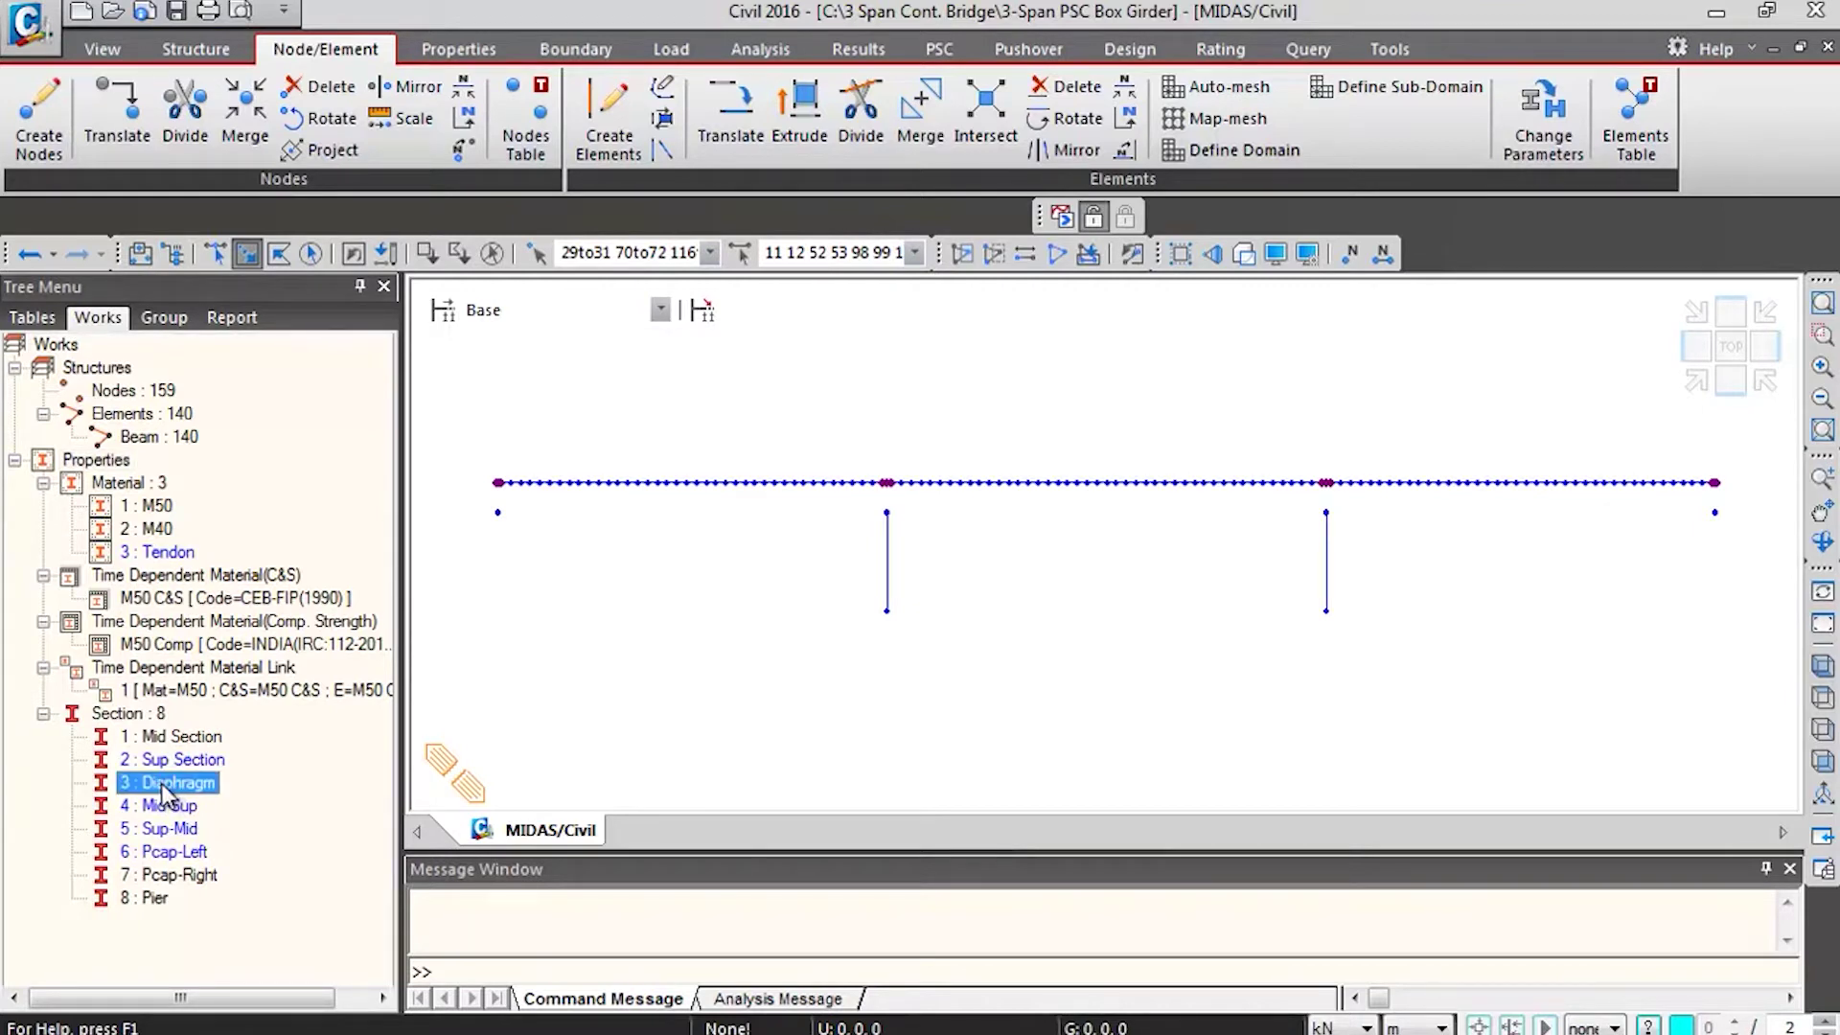
drag(192, 791, 738, 624)
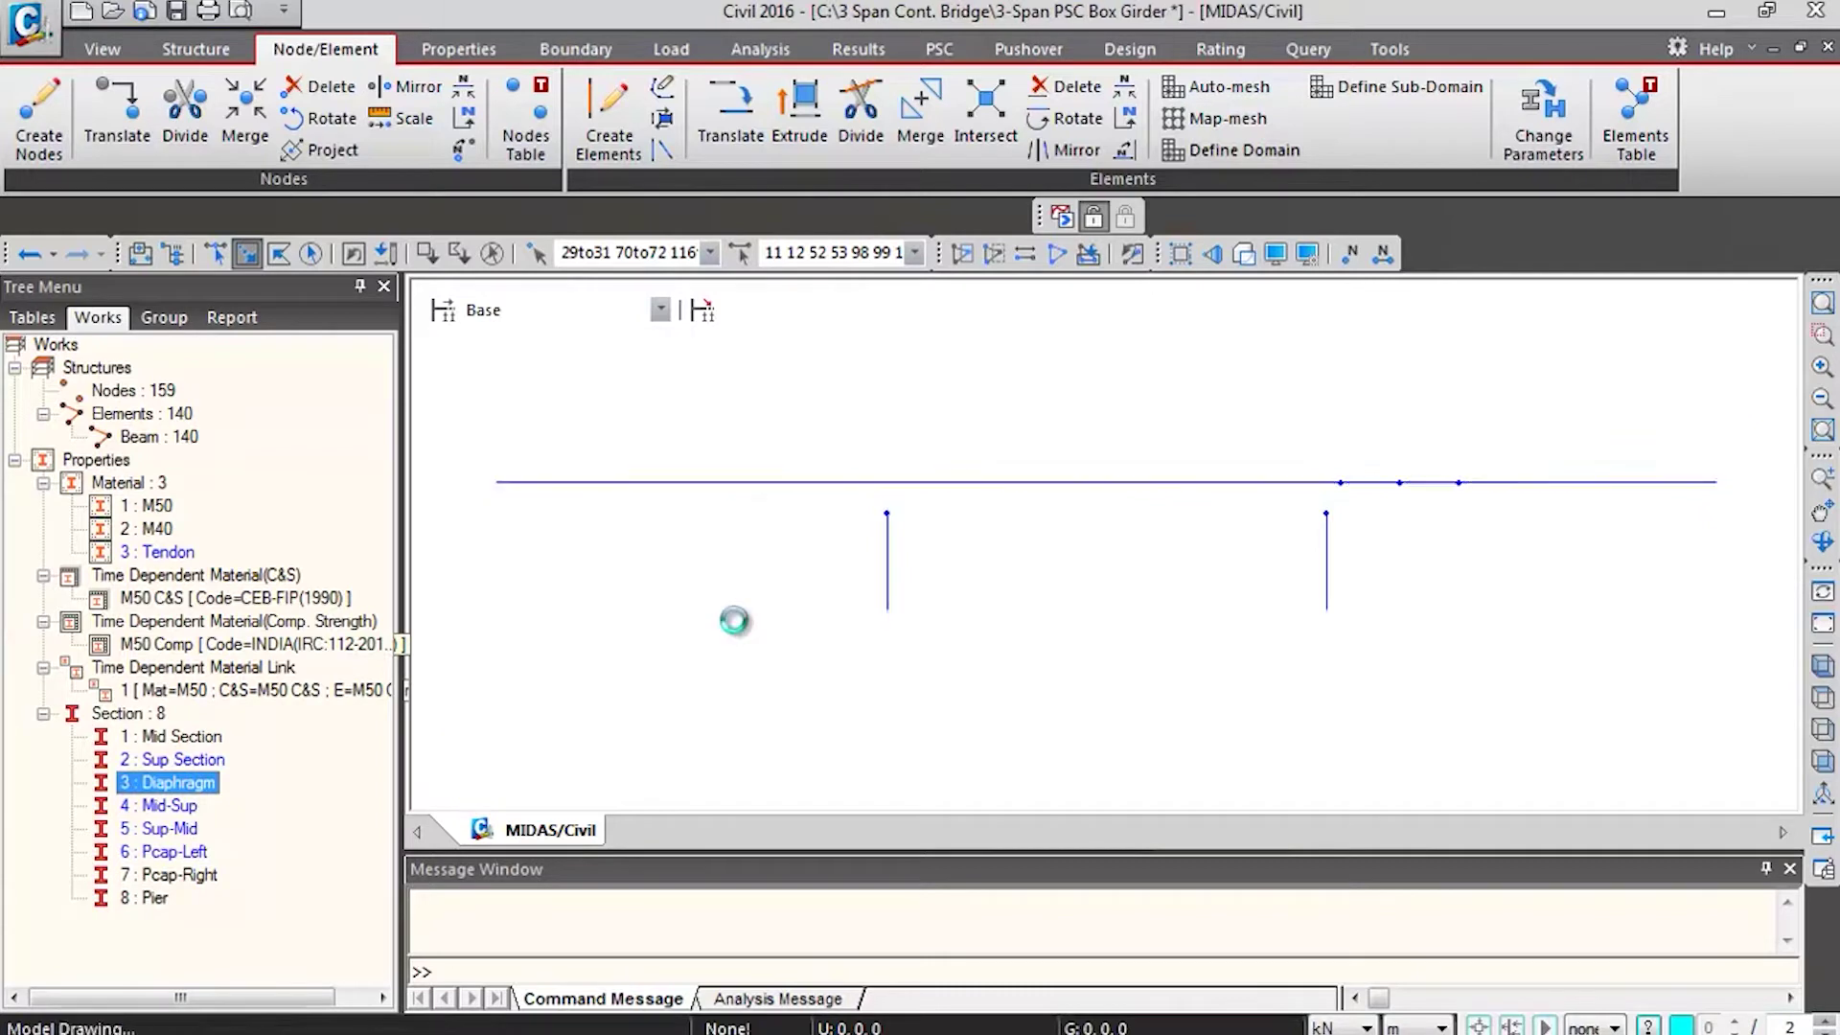
click(178, 792)
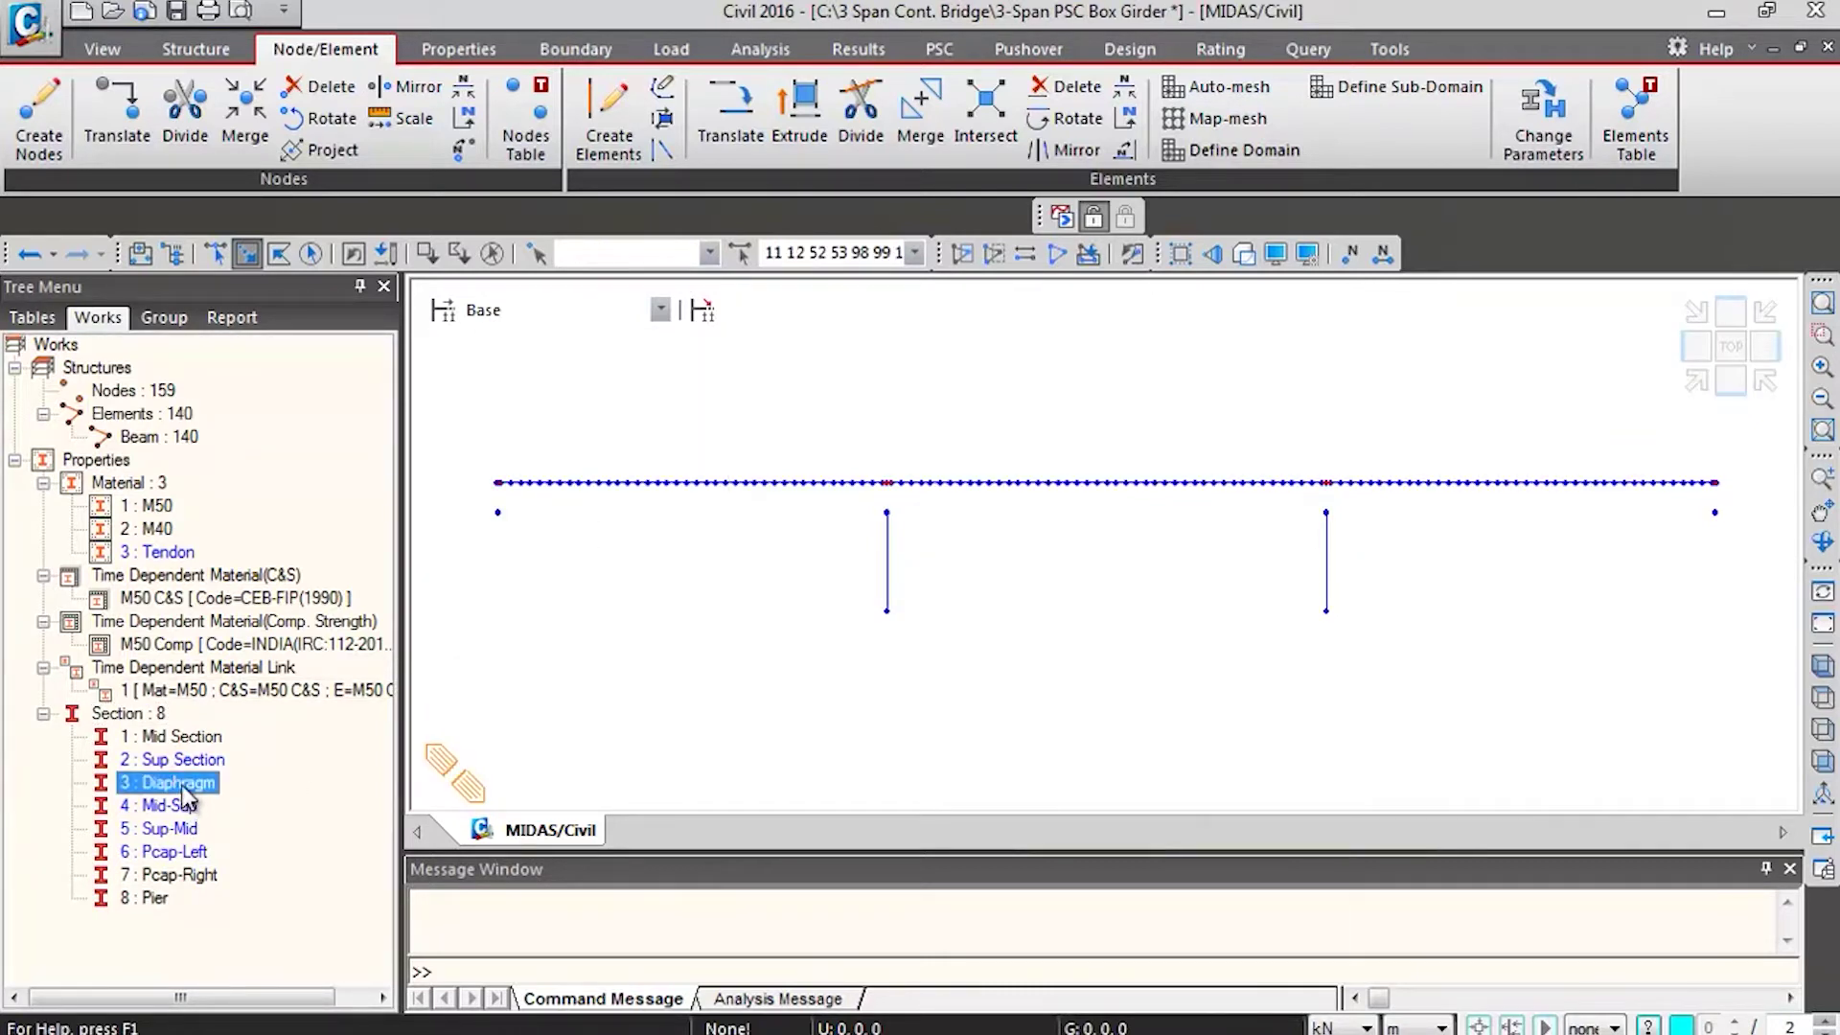
drag(199, 792, 893, 493)
Check the Diaphragm assignment at the left pier, then refit the whole bridge
click(1821, 334)
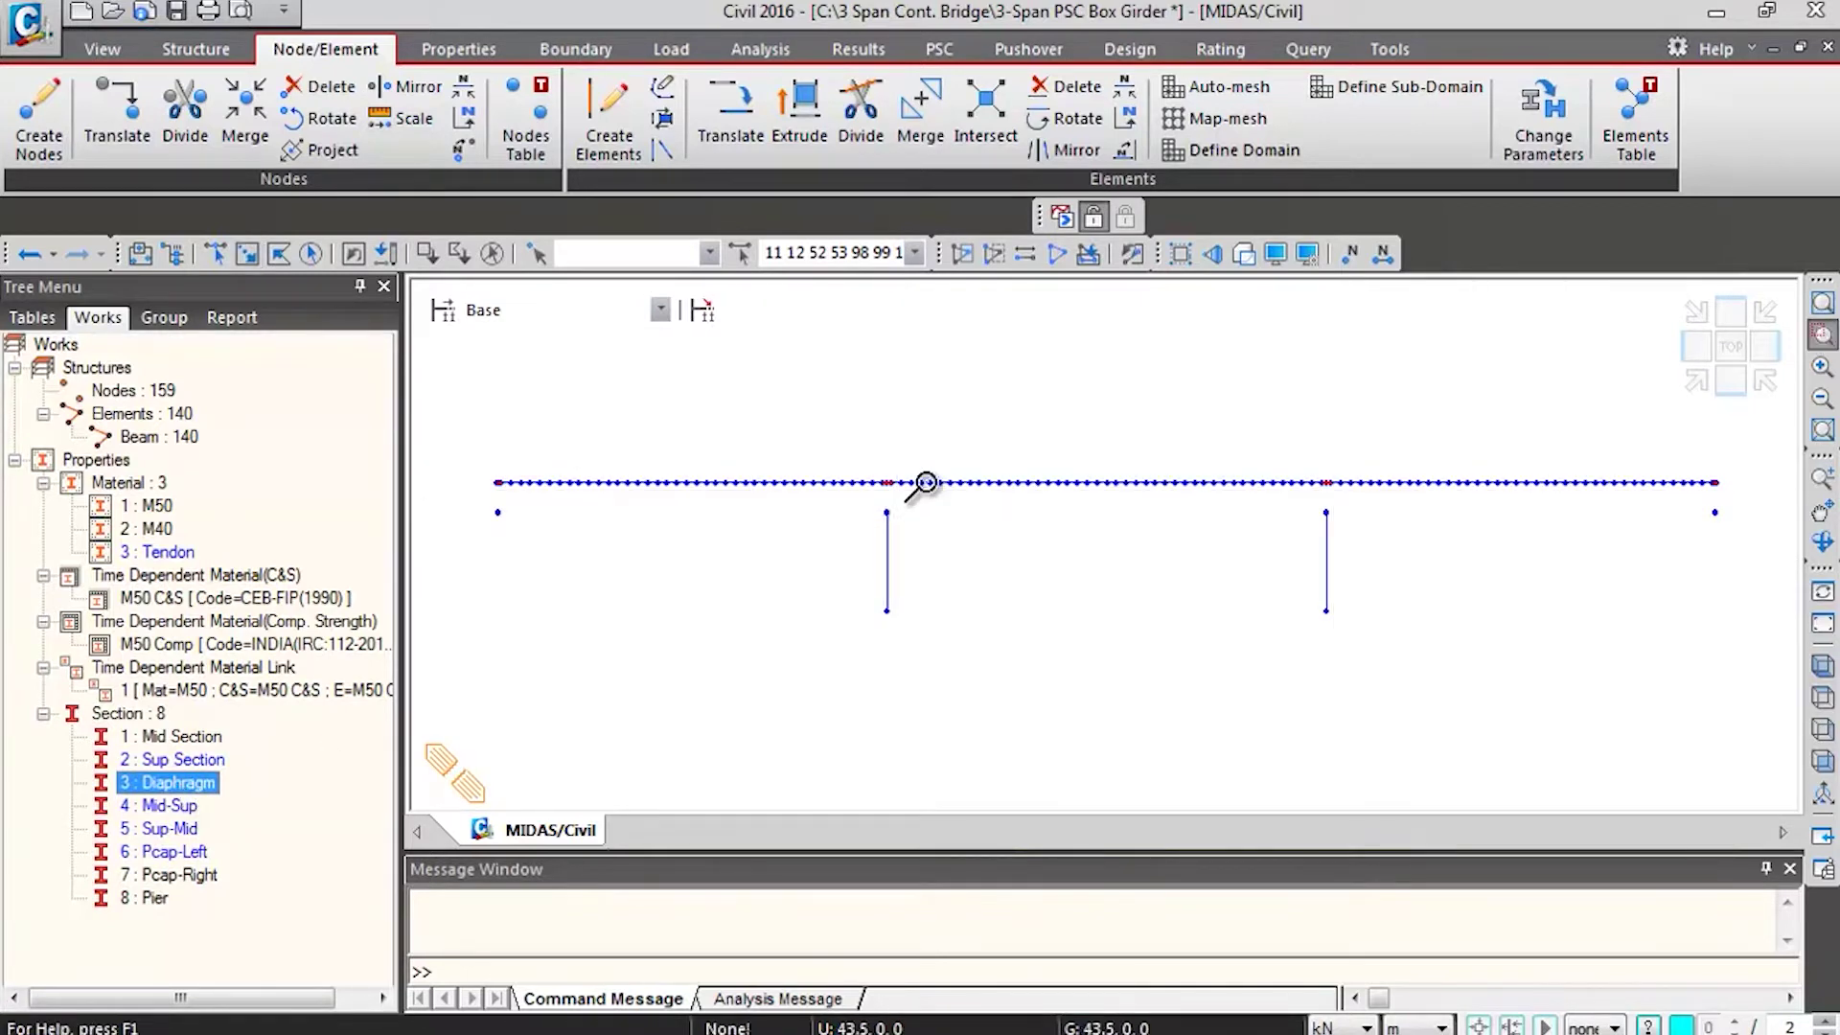
drag(835, 443, 942, 544)
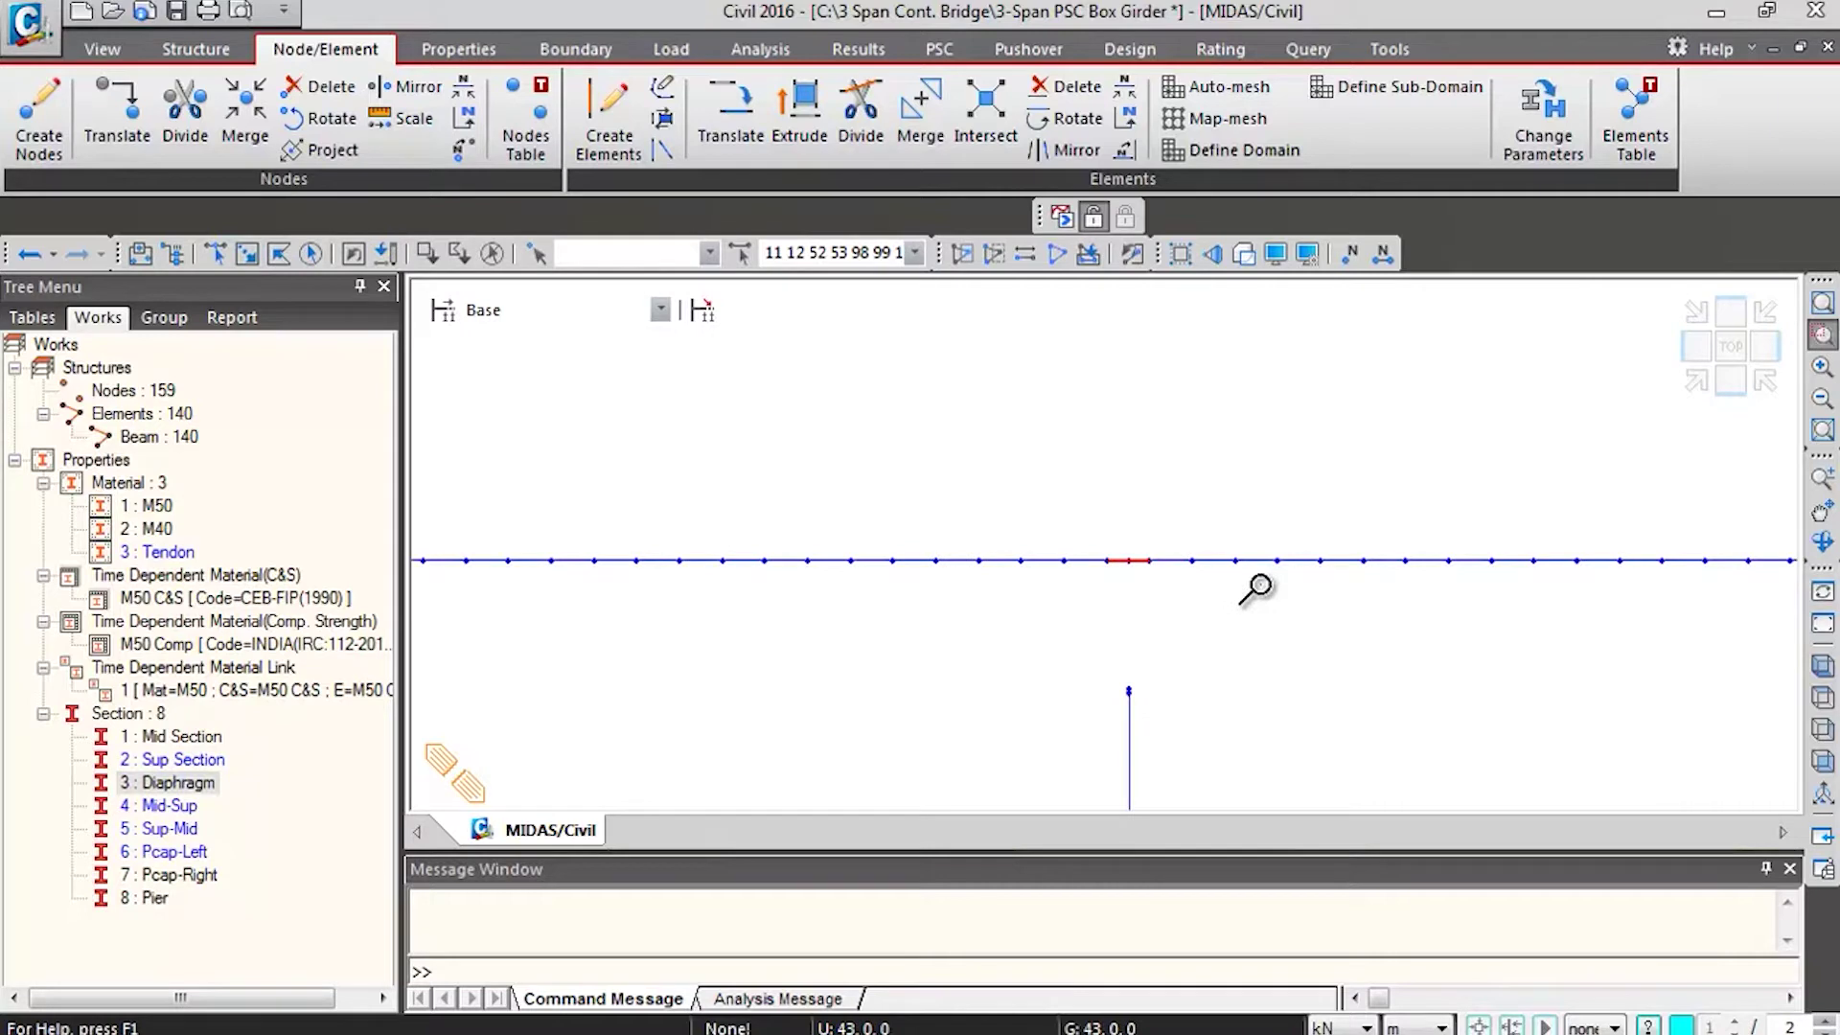
click(1727, 386)
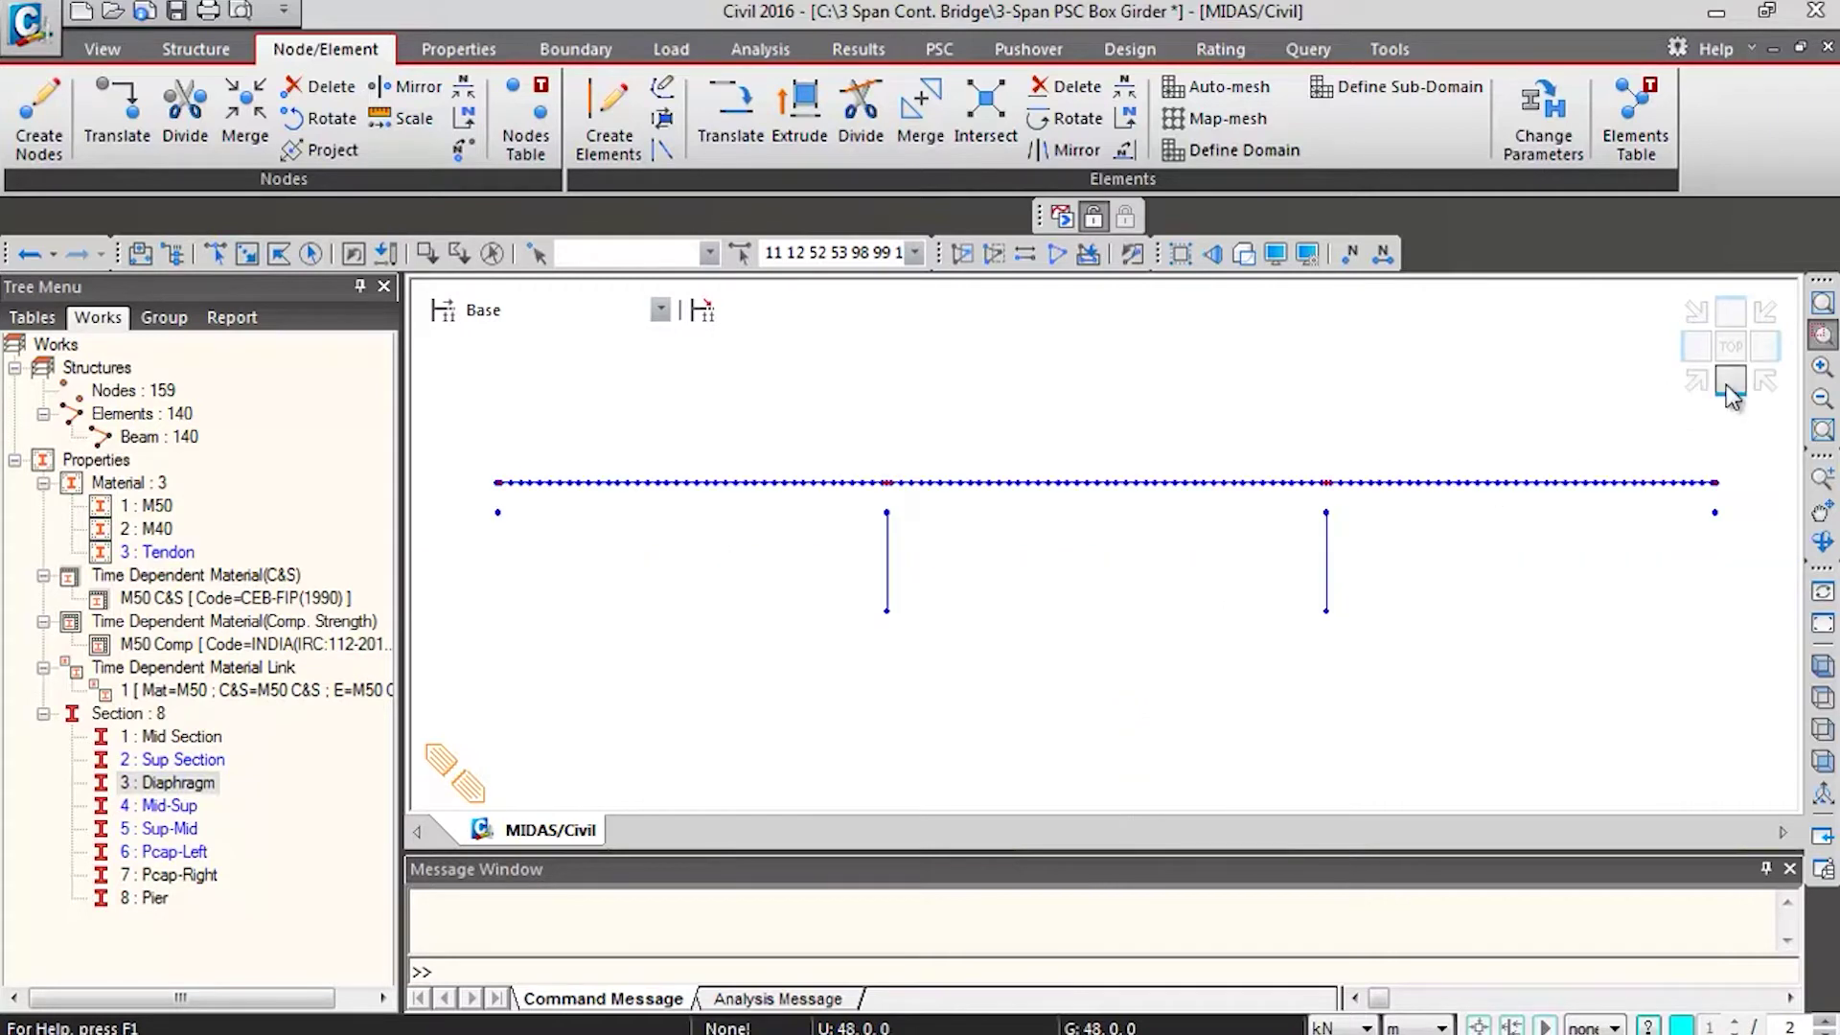
click(180, 784)
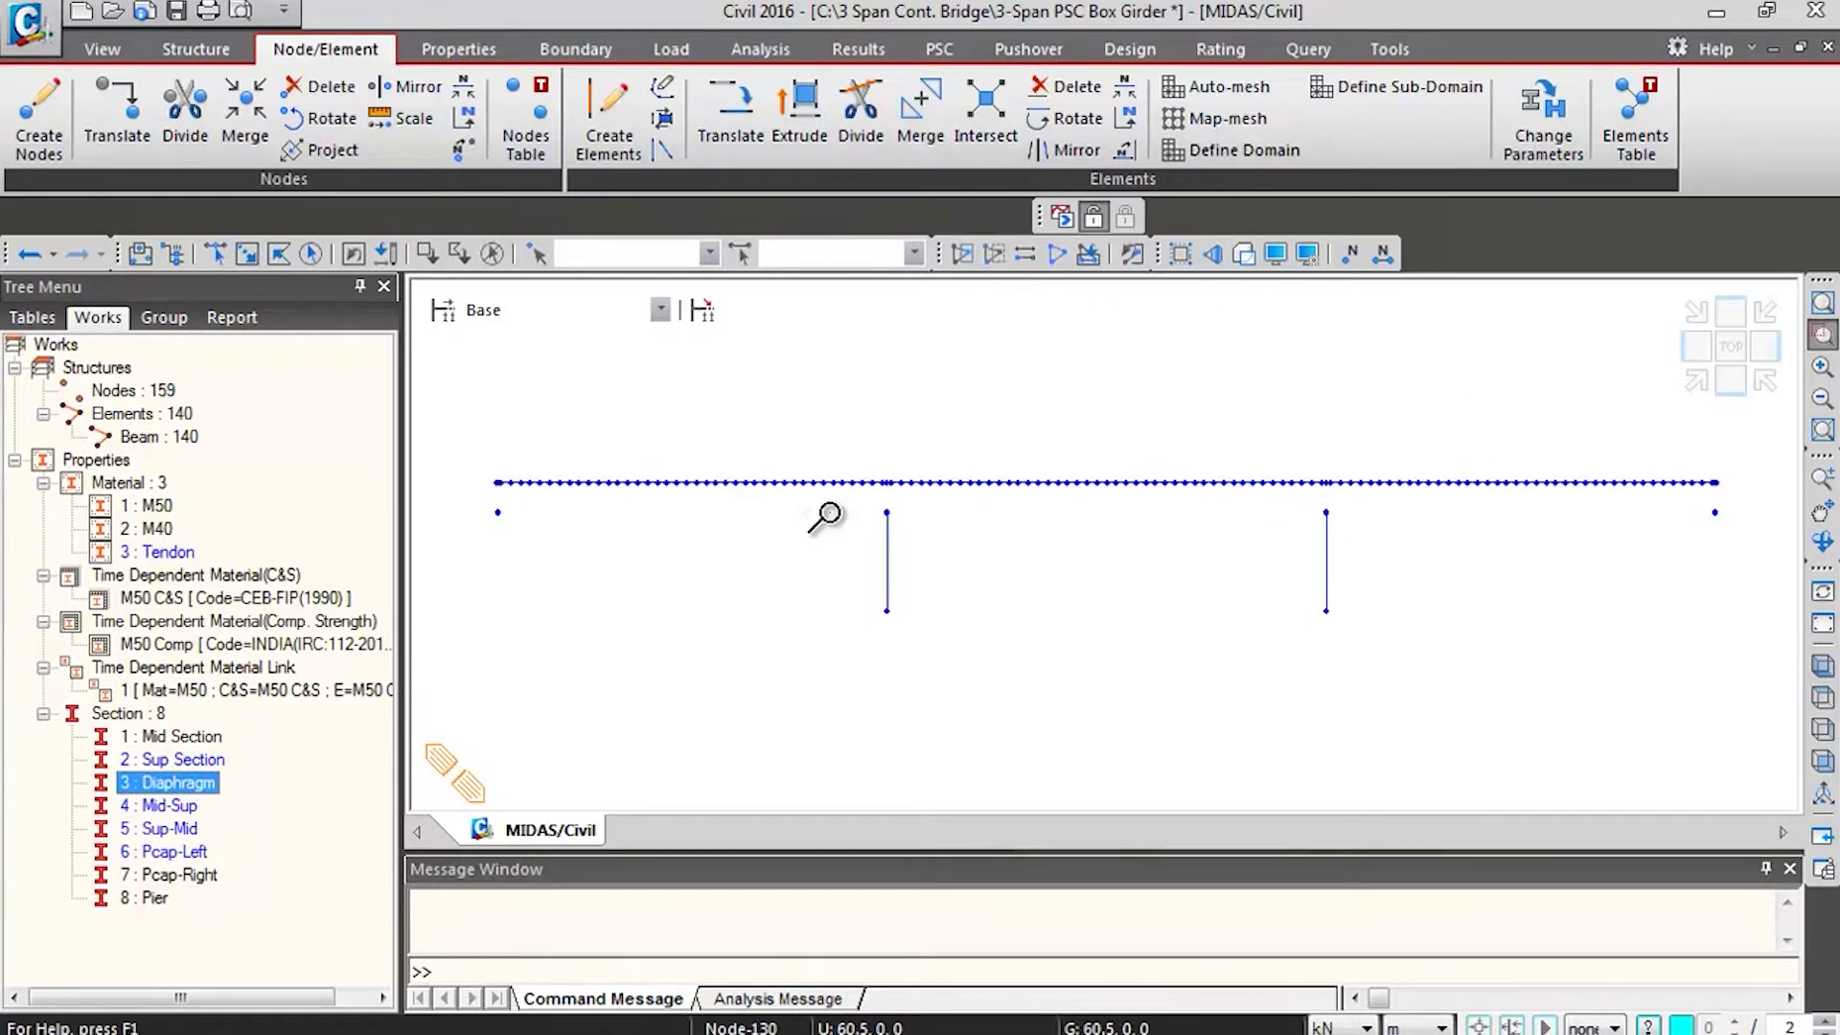
Window-select the elements next to the left-end diaphragm and on both sides of the first pier
drag(485, 460, 575, 562)
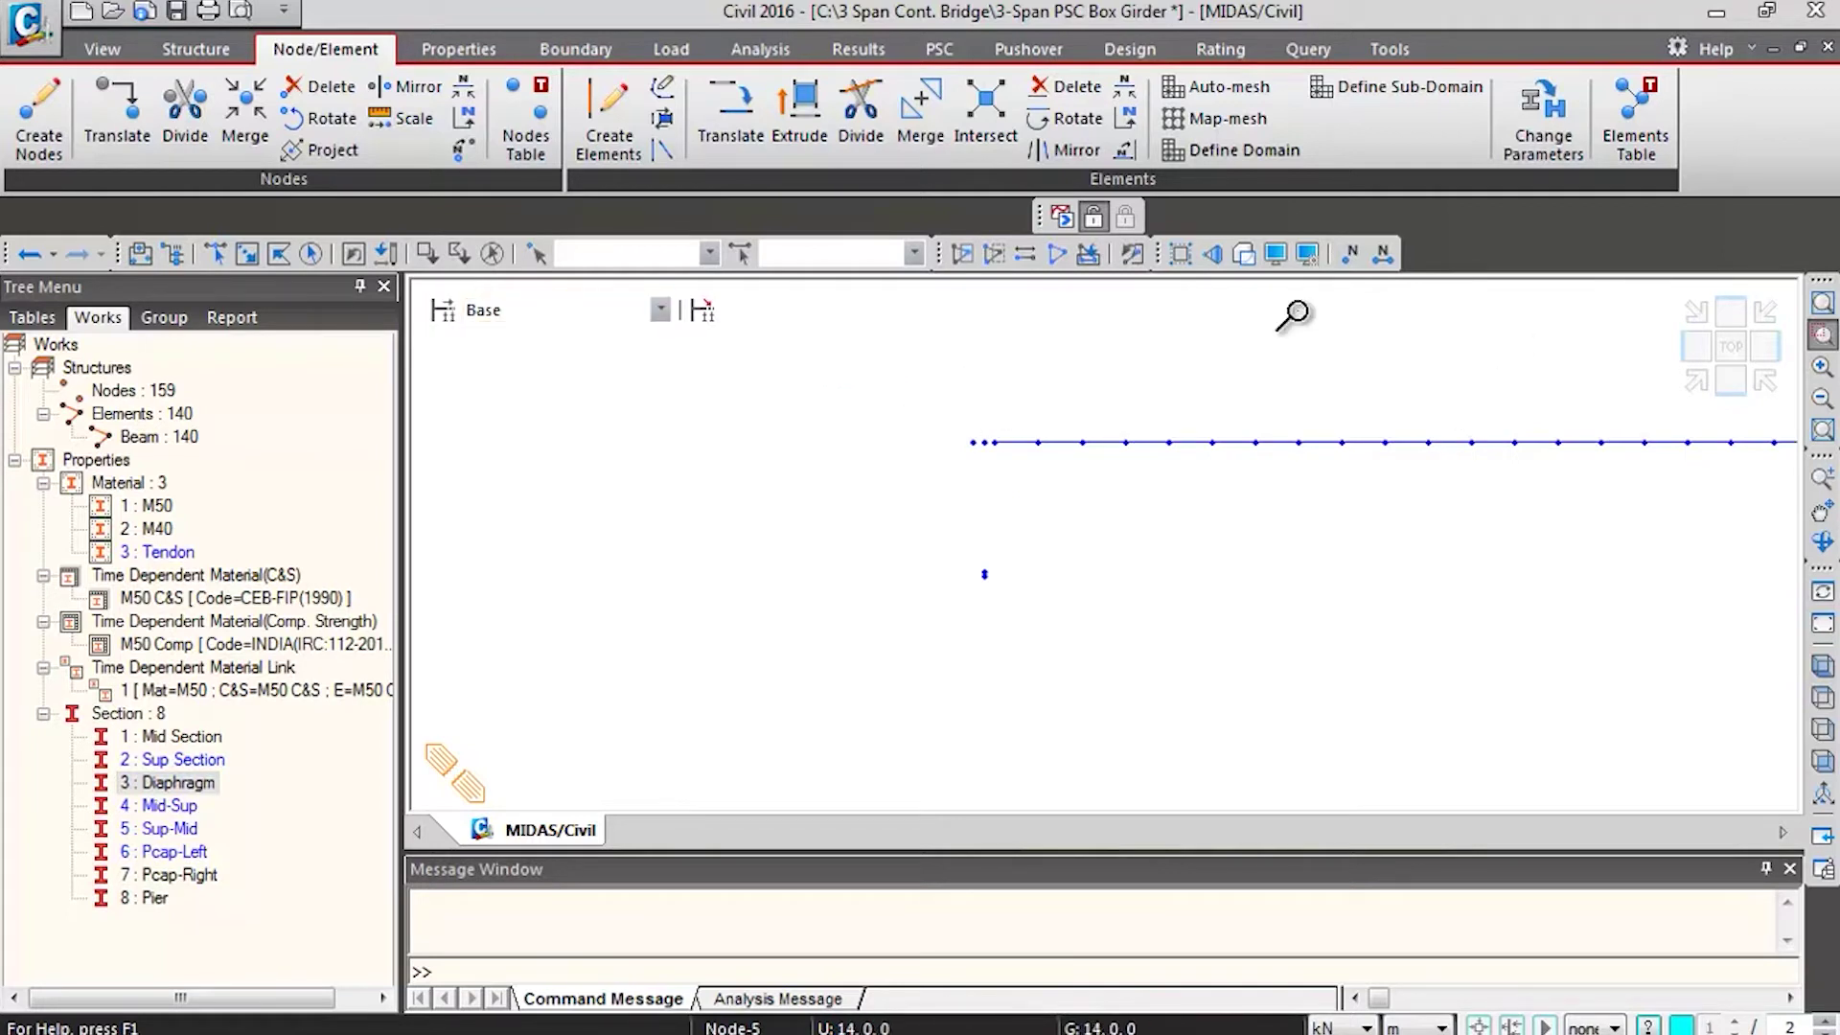
click(246, 257)
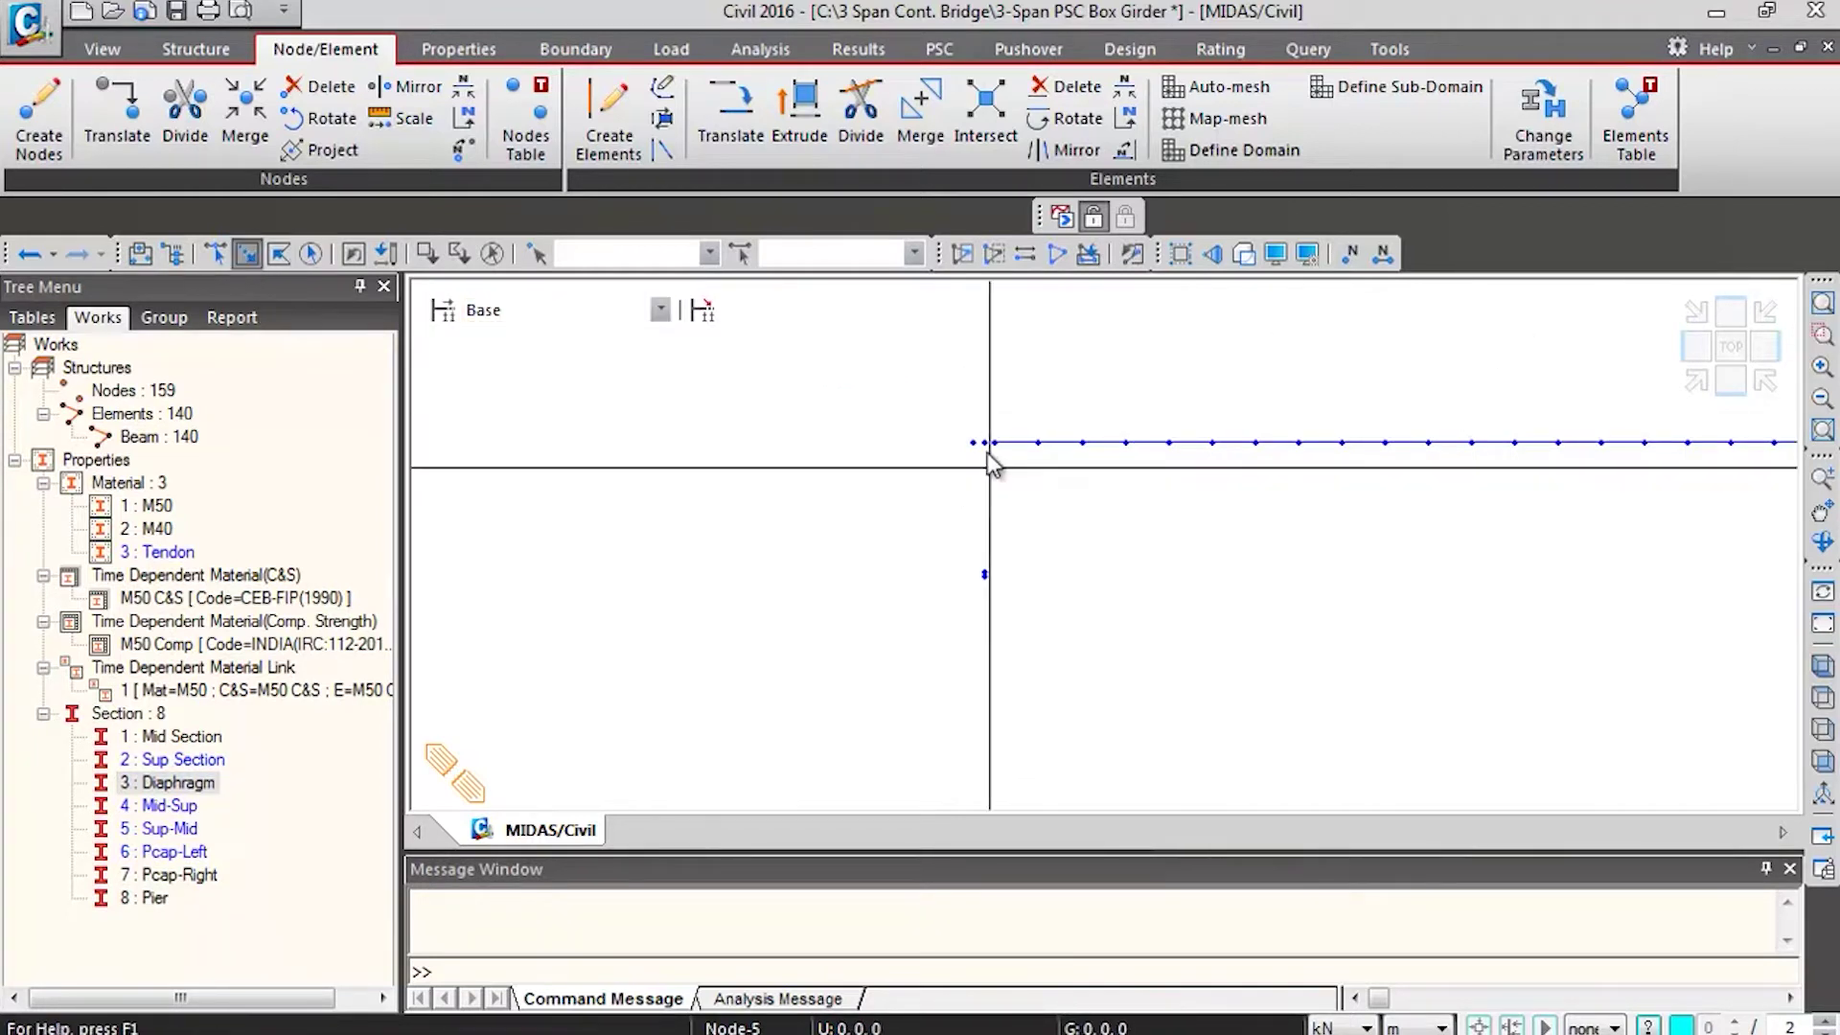
drag(986, 431, 1144, 481)
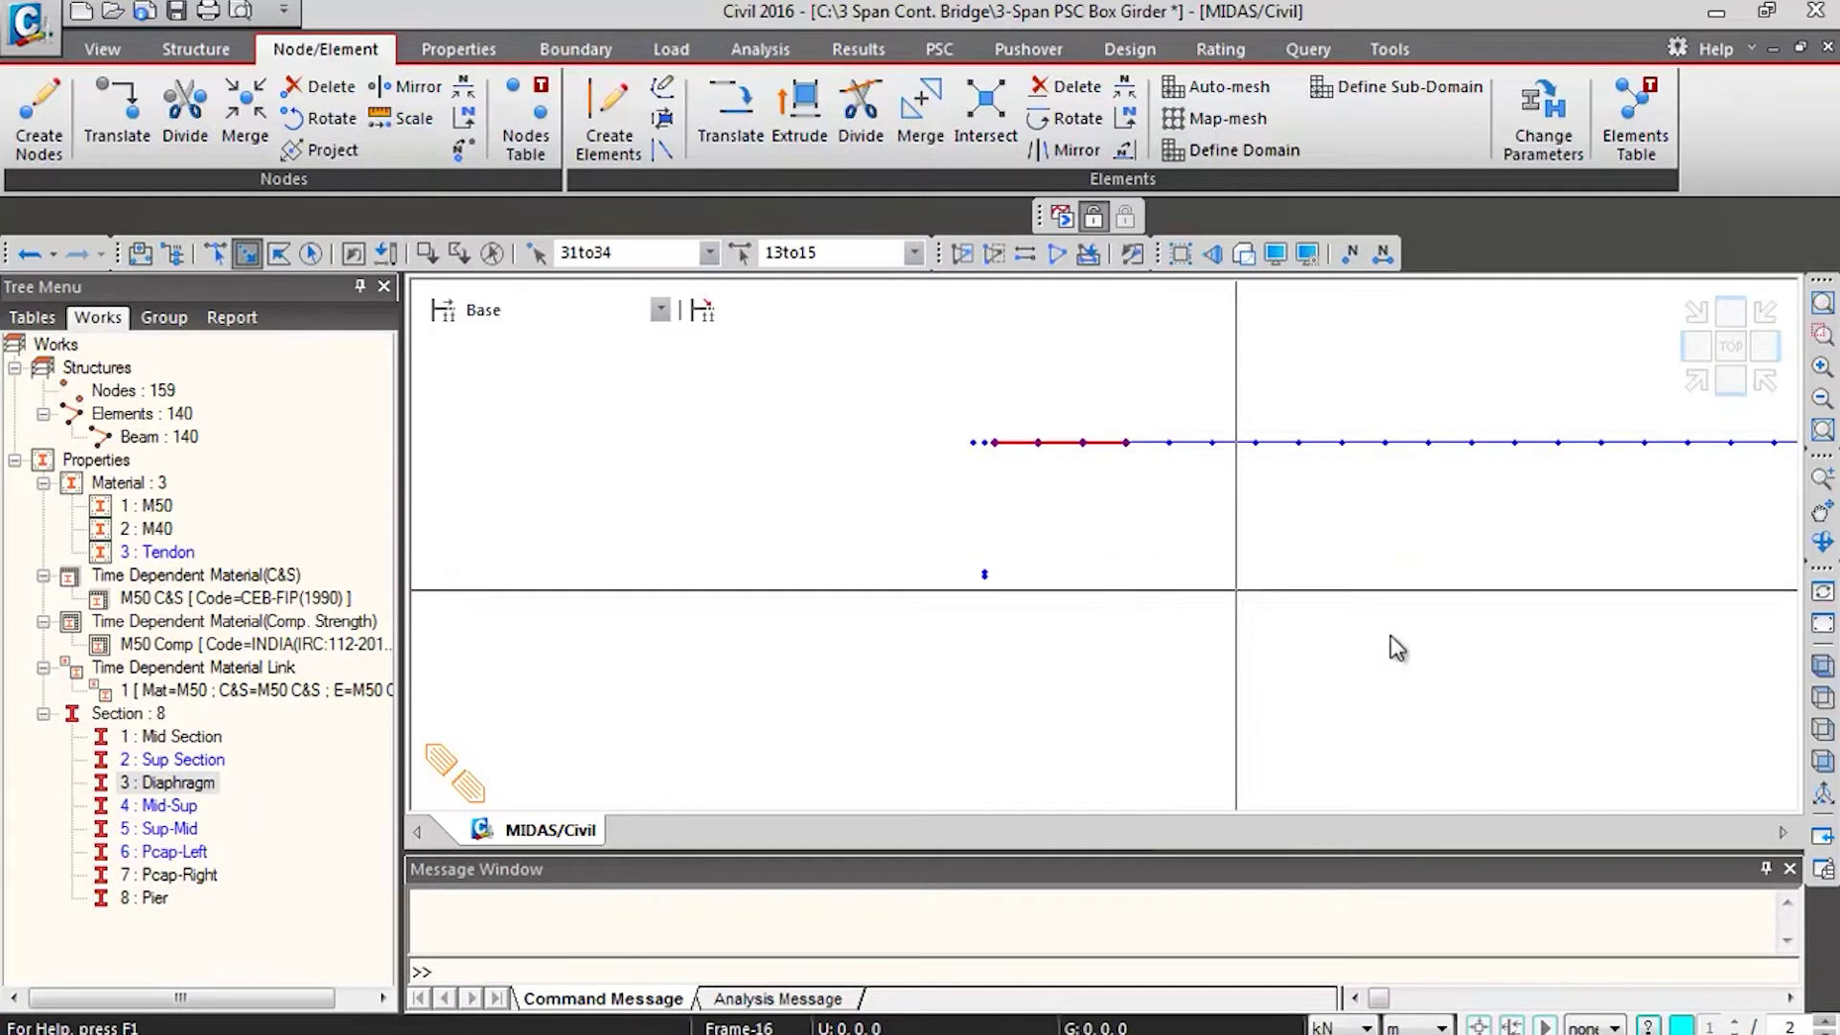
scroll(1398, 646, up, 5)
middle_drag(1706, 551, 443, 573)
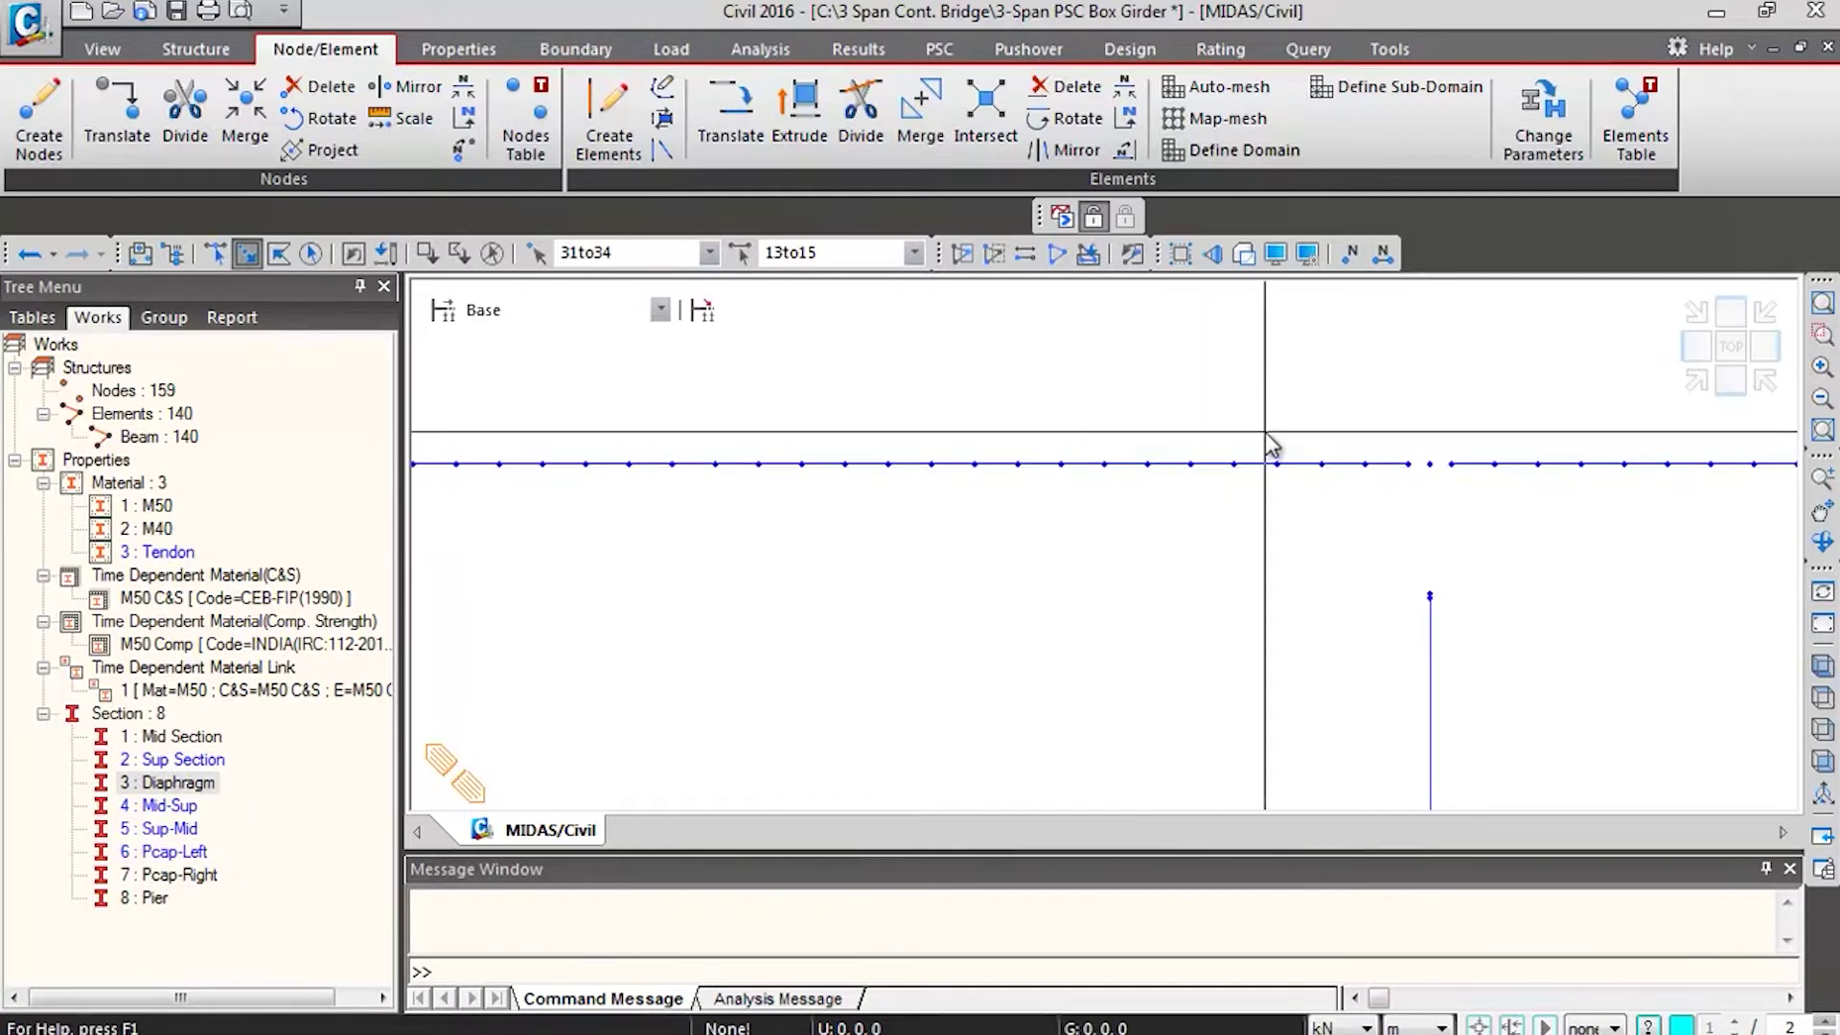
drag(1439, 487, 1604, 529)
Add the elements beside the second pier and the right-end diaphragm, then return to the front view
middle_drag(1660, 544, 1293, 555)
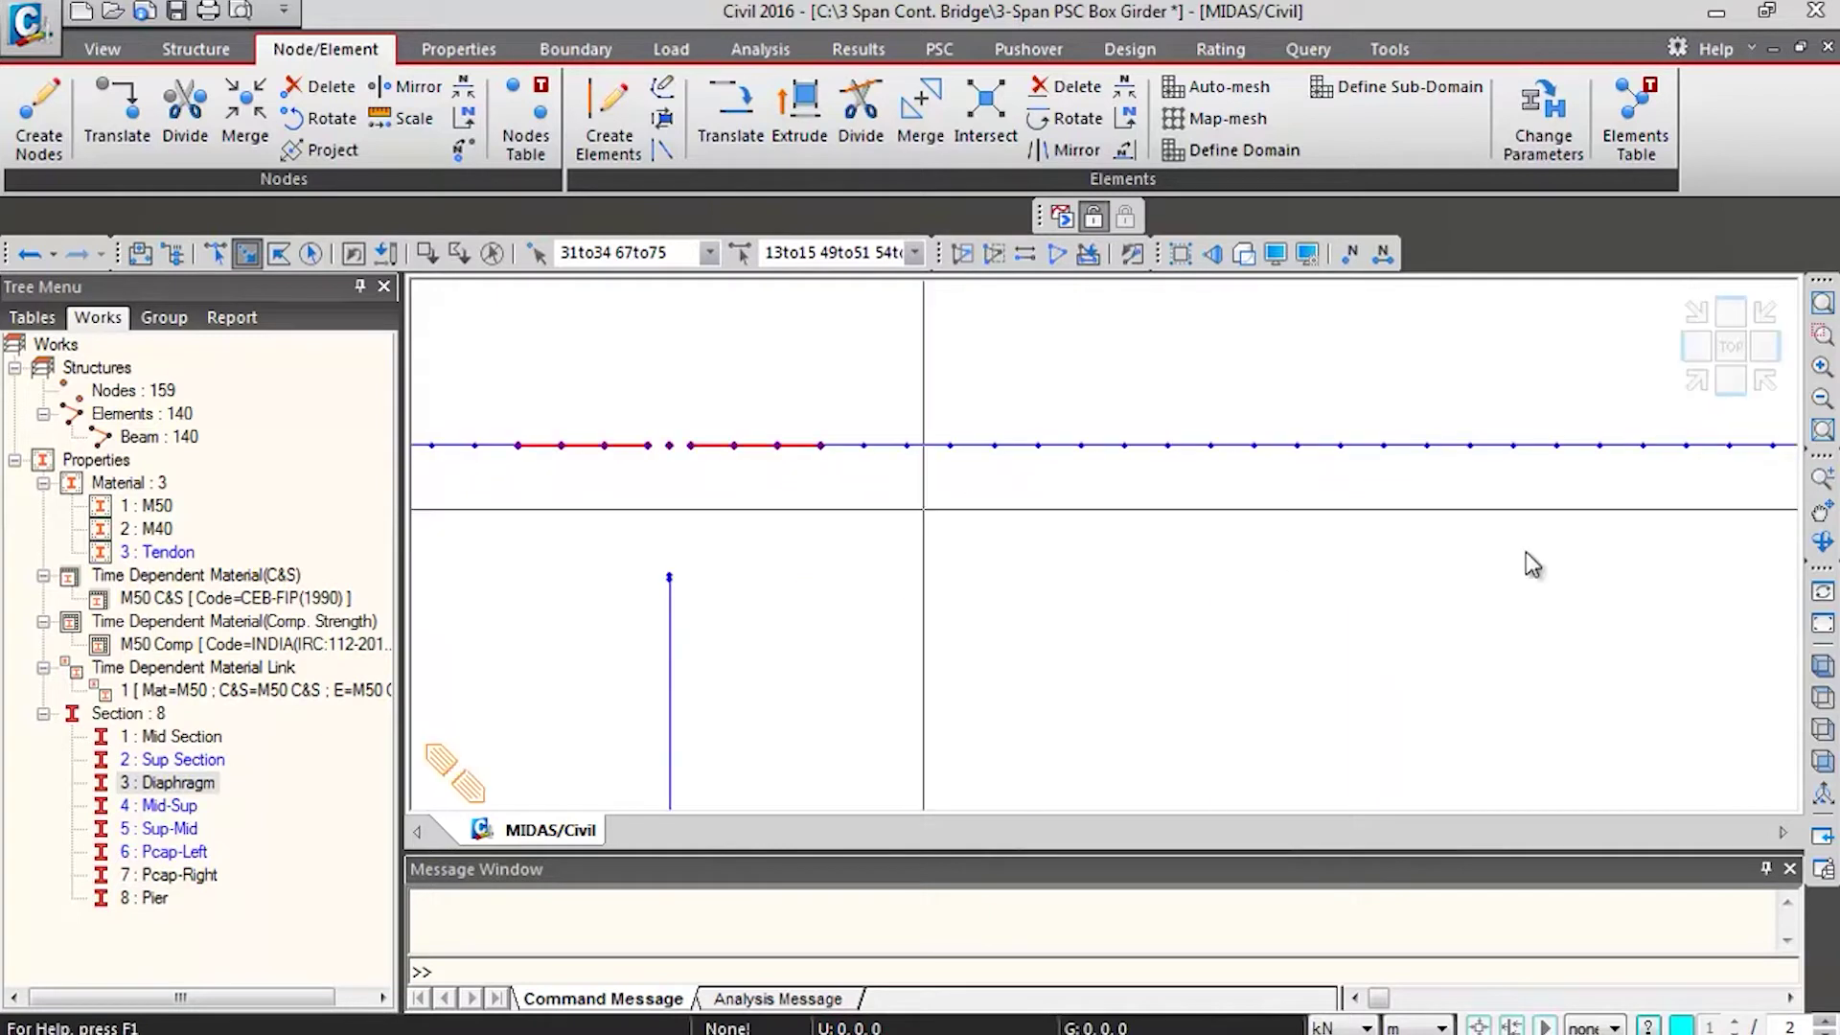
middle_drag(1643, 550, 871, 570)
drag(1352, 506, 1704, 600)
mouse_move(1703, 600)
middle_down()
mouse_move(1365, 537)
mouse_move(803, 561)
mouse_move(1433, 512)
middle_up()
middle_drag(747, 509, 1463, 567)
drag(1421, 407, 1573, 498)
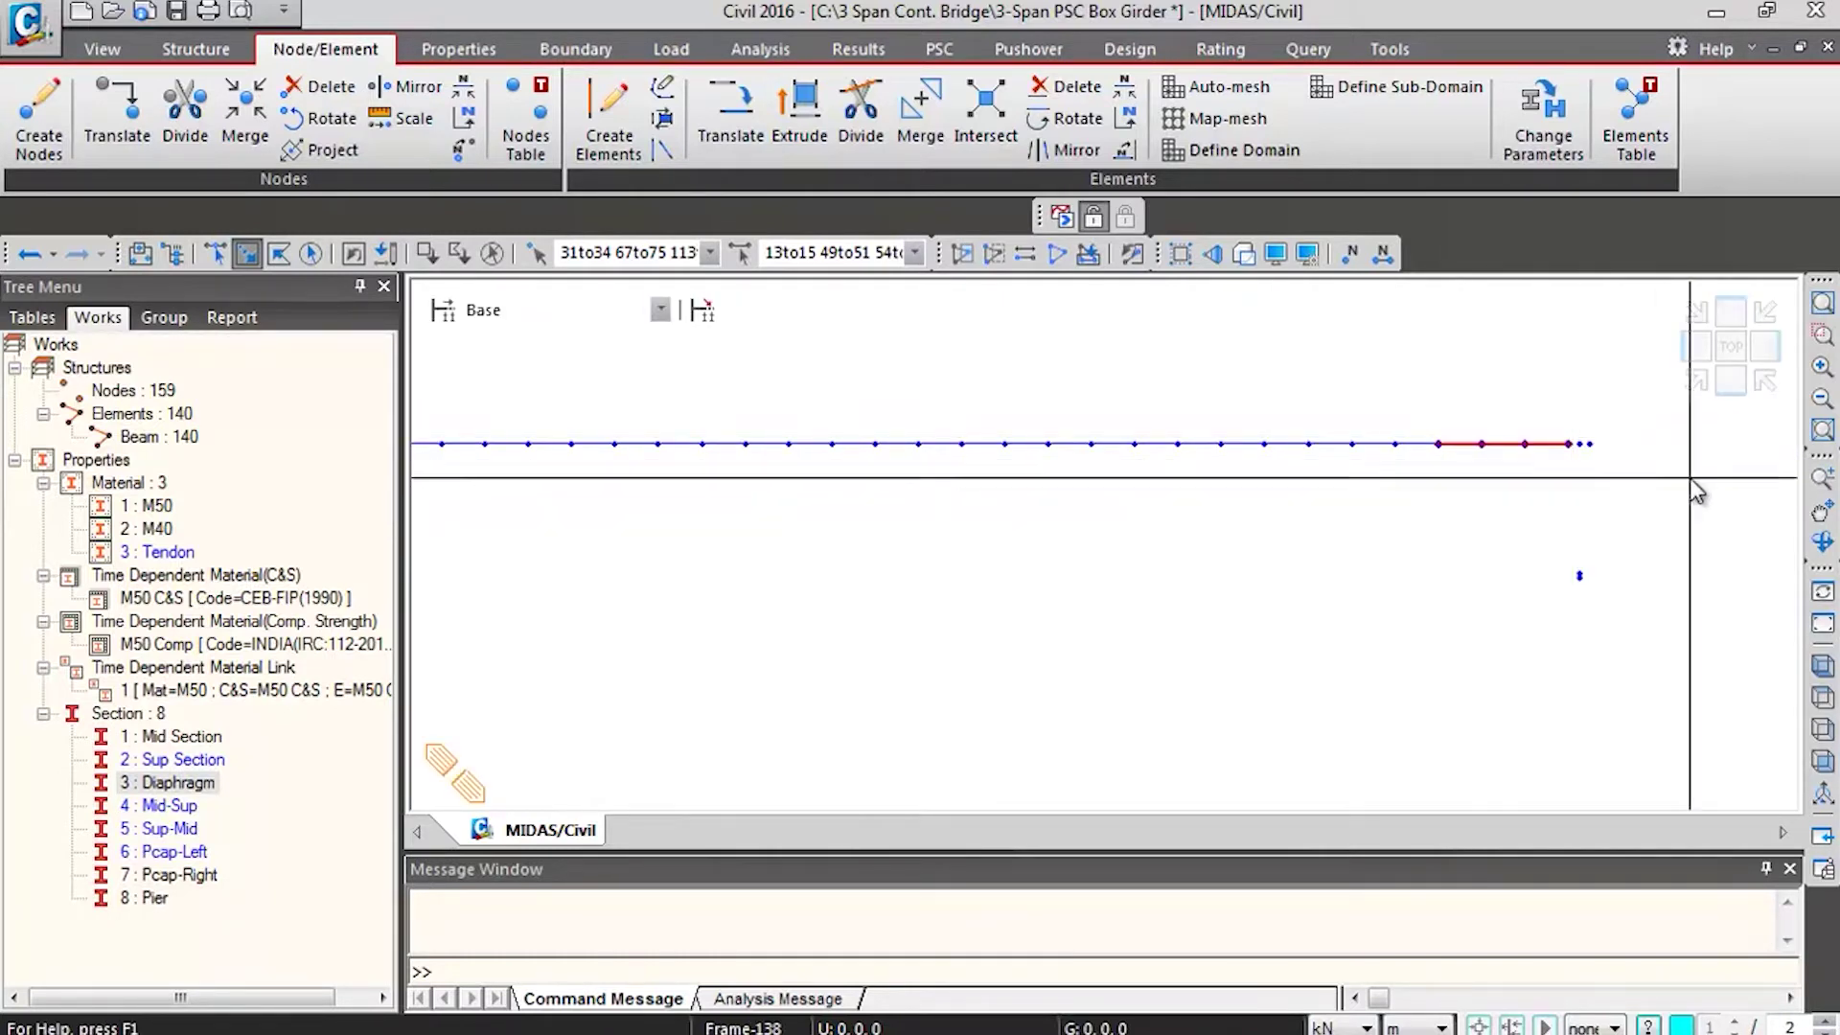
click(1727, 389)
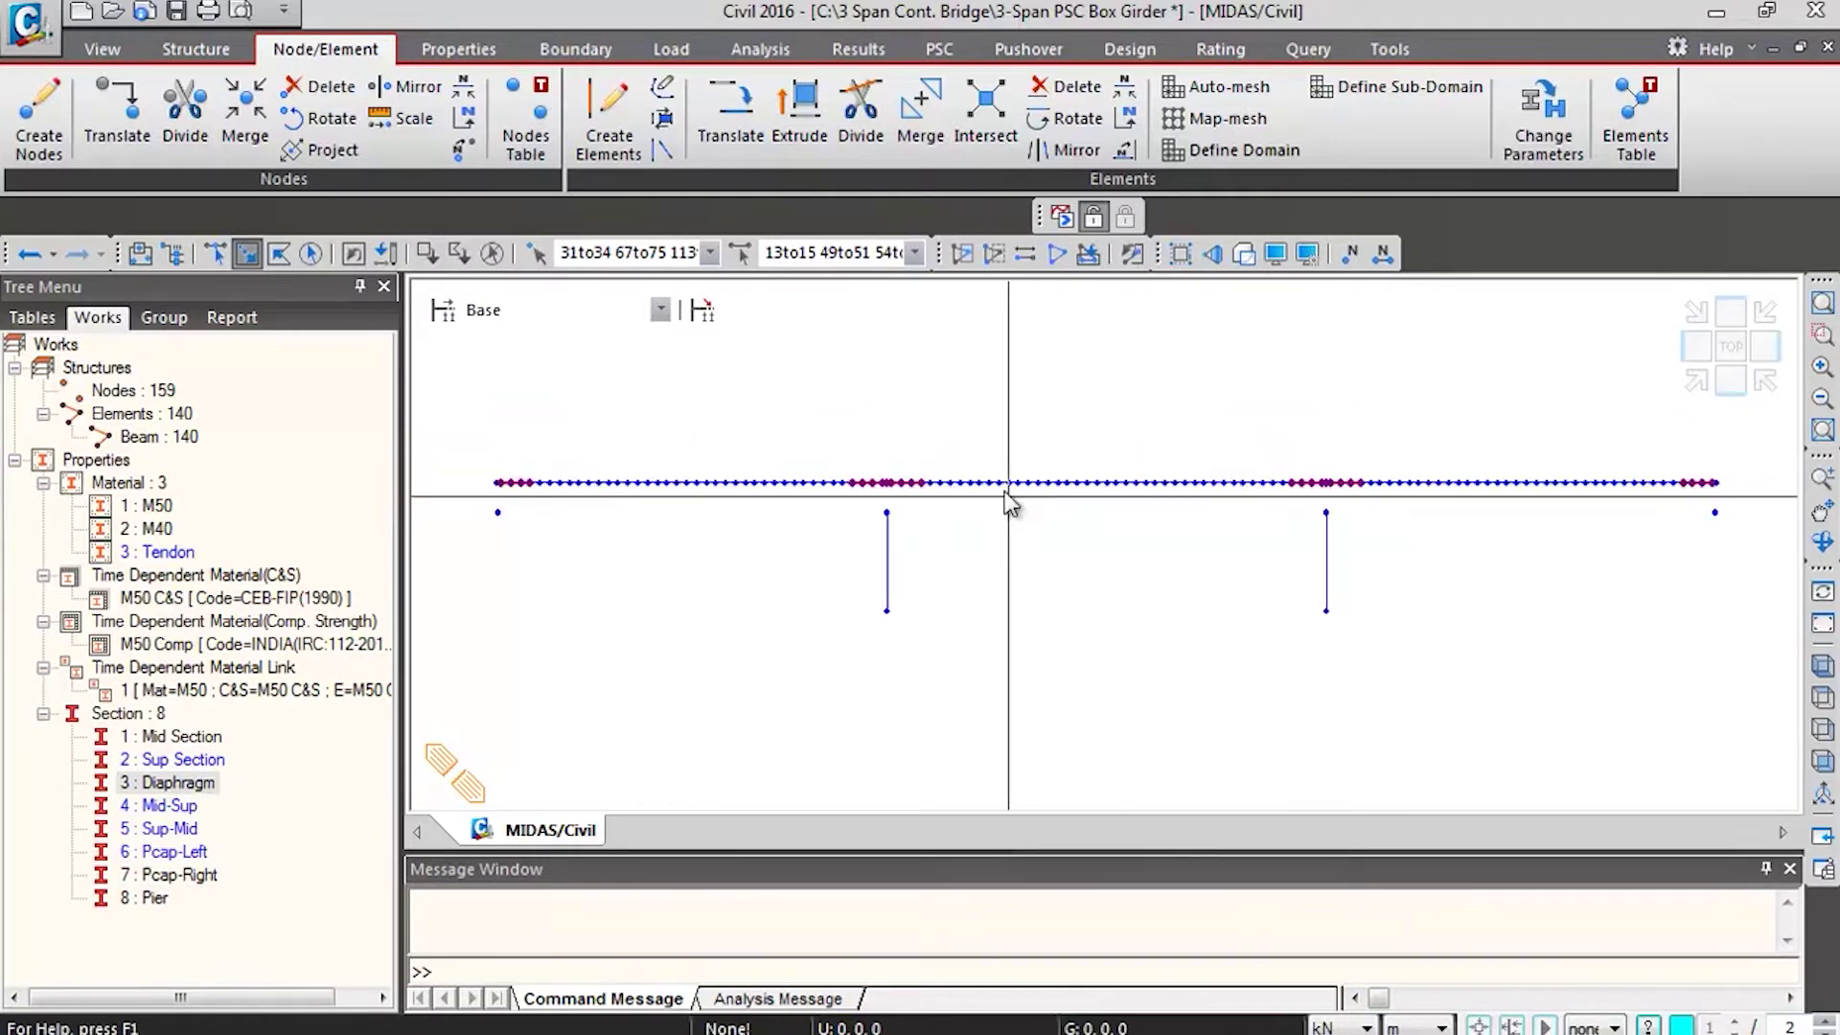
Apply '2 : Sup Section' to the selected diaphragm-adjacent elements and clear the selection
click(163, 762)
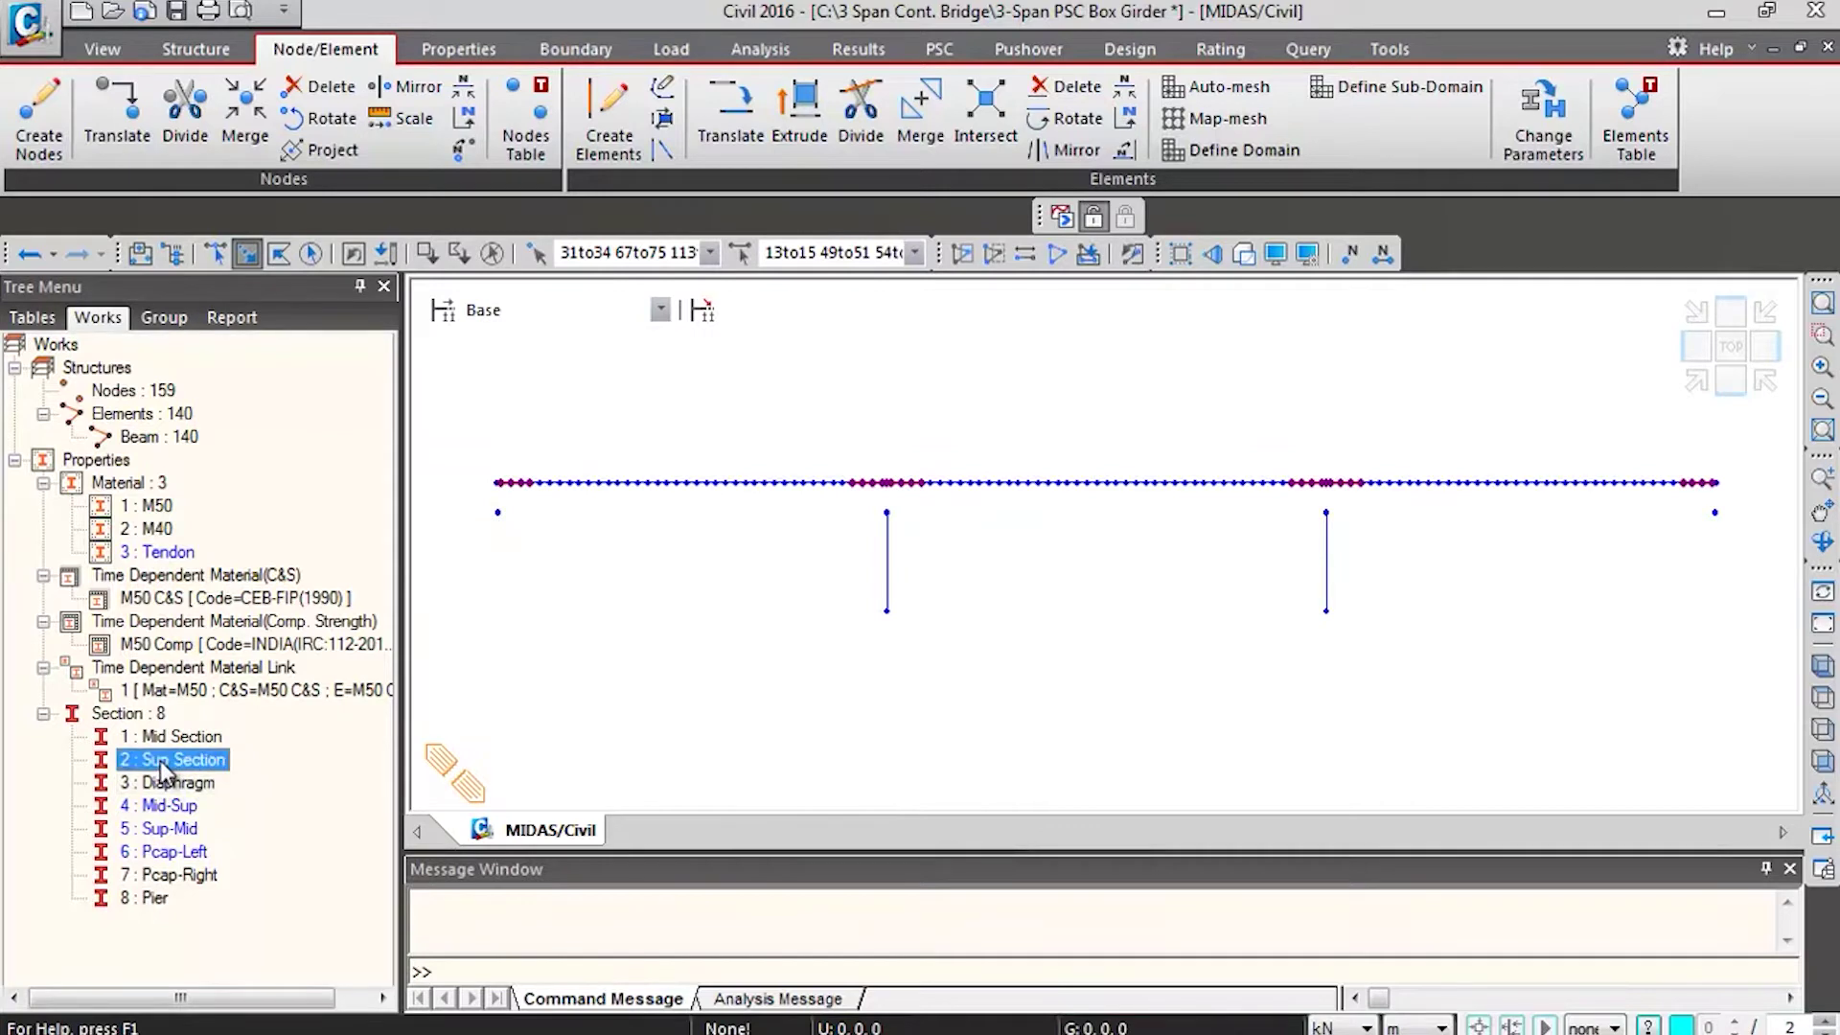
drag(195, 731, 742, 624)
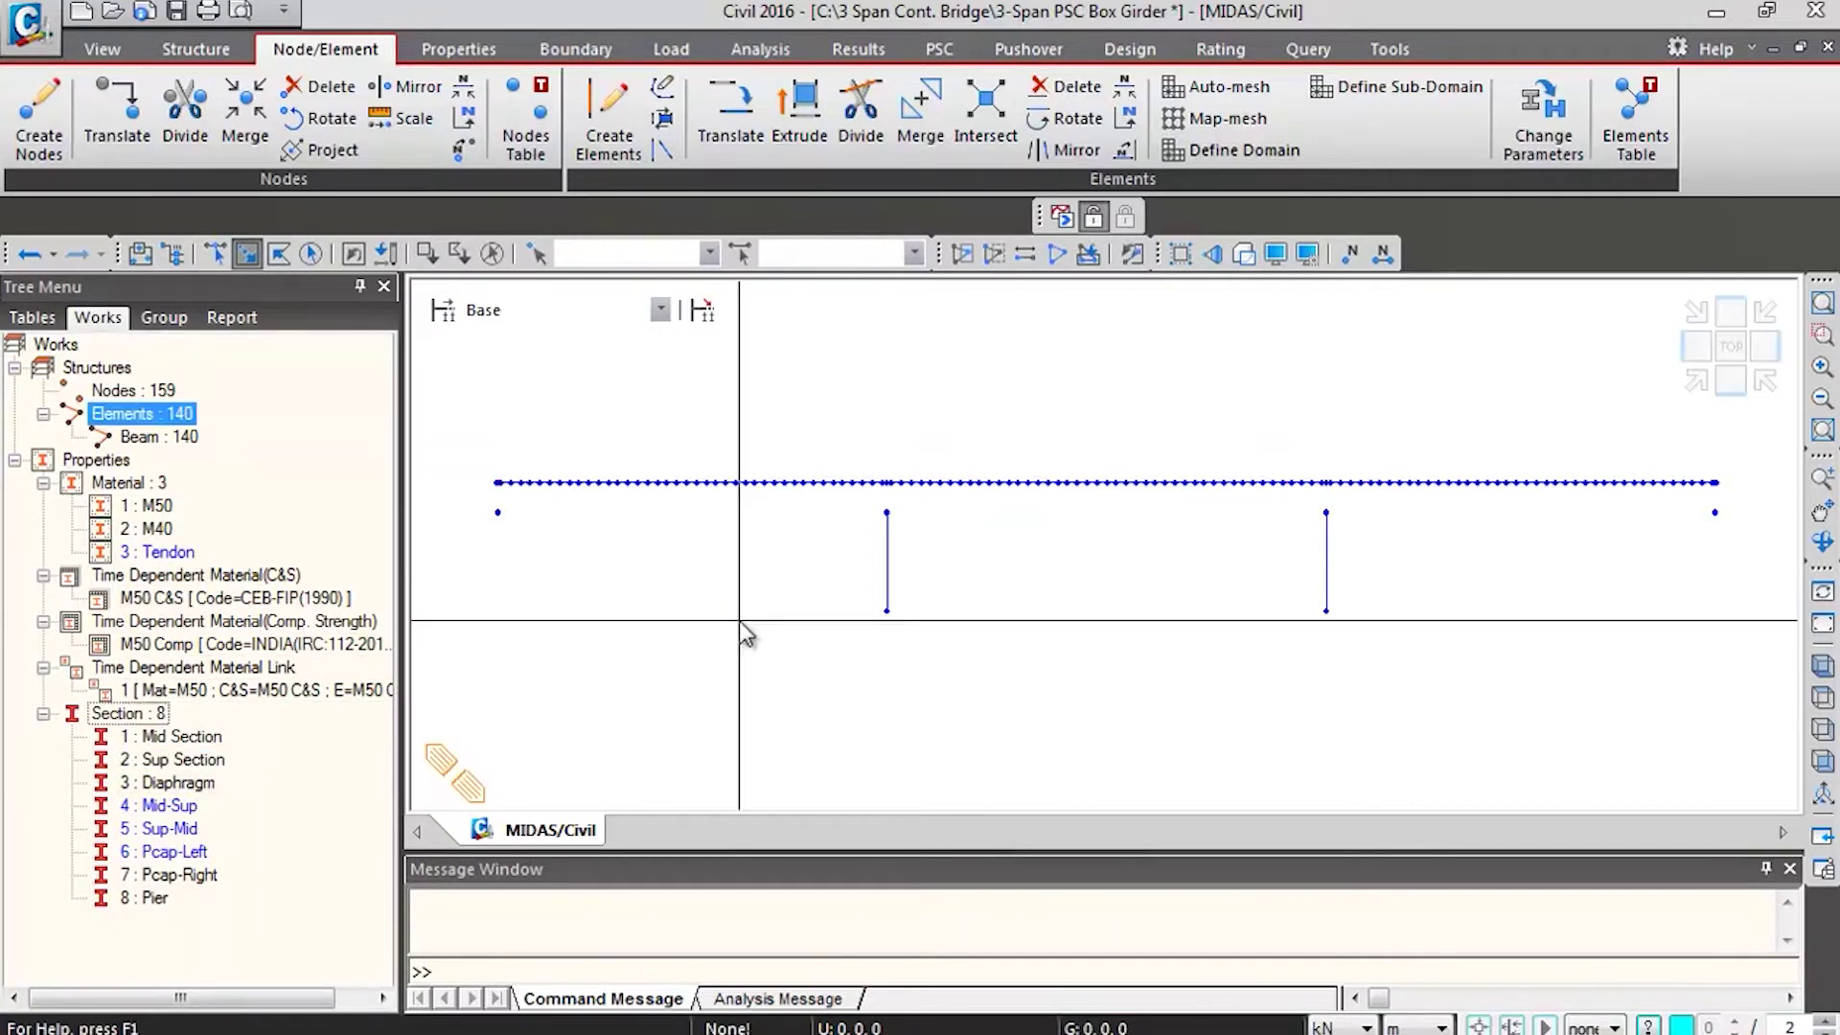
click(201, 764)
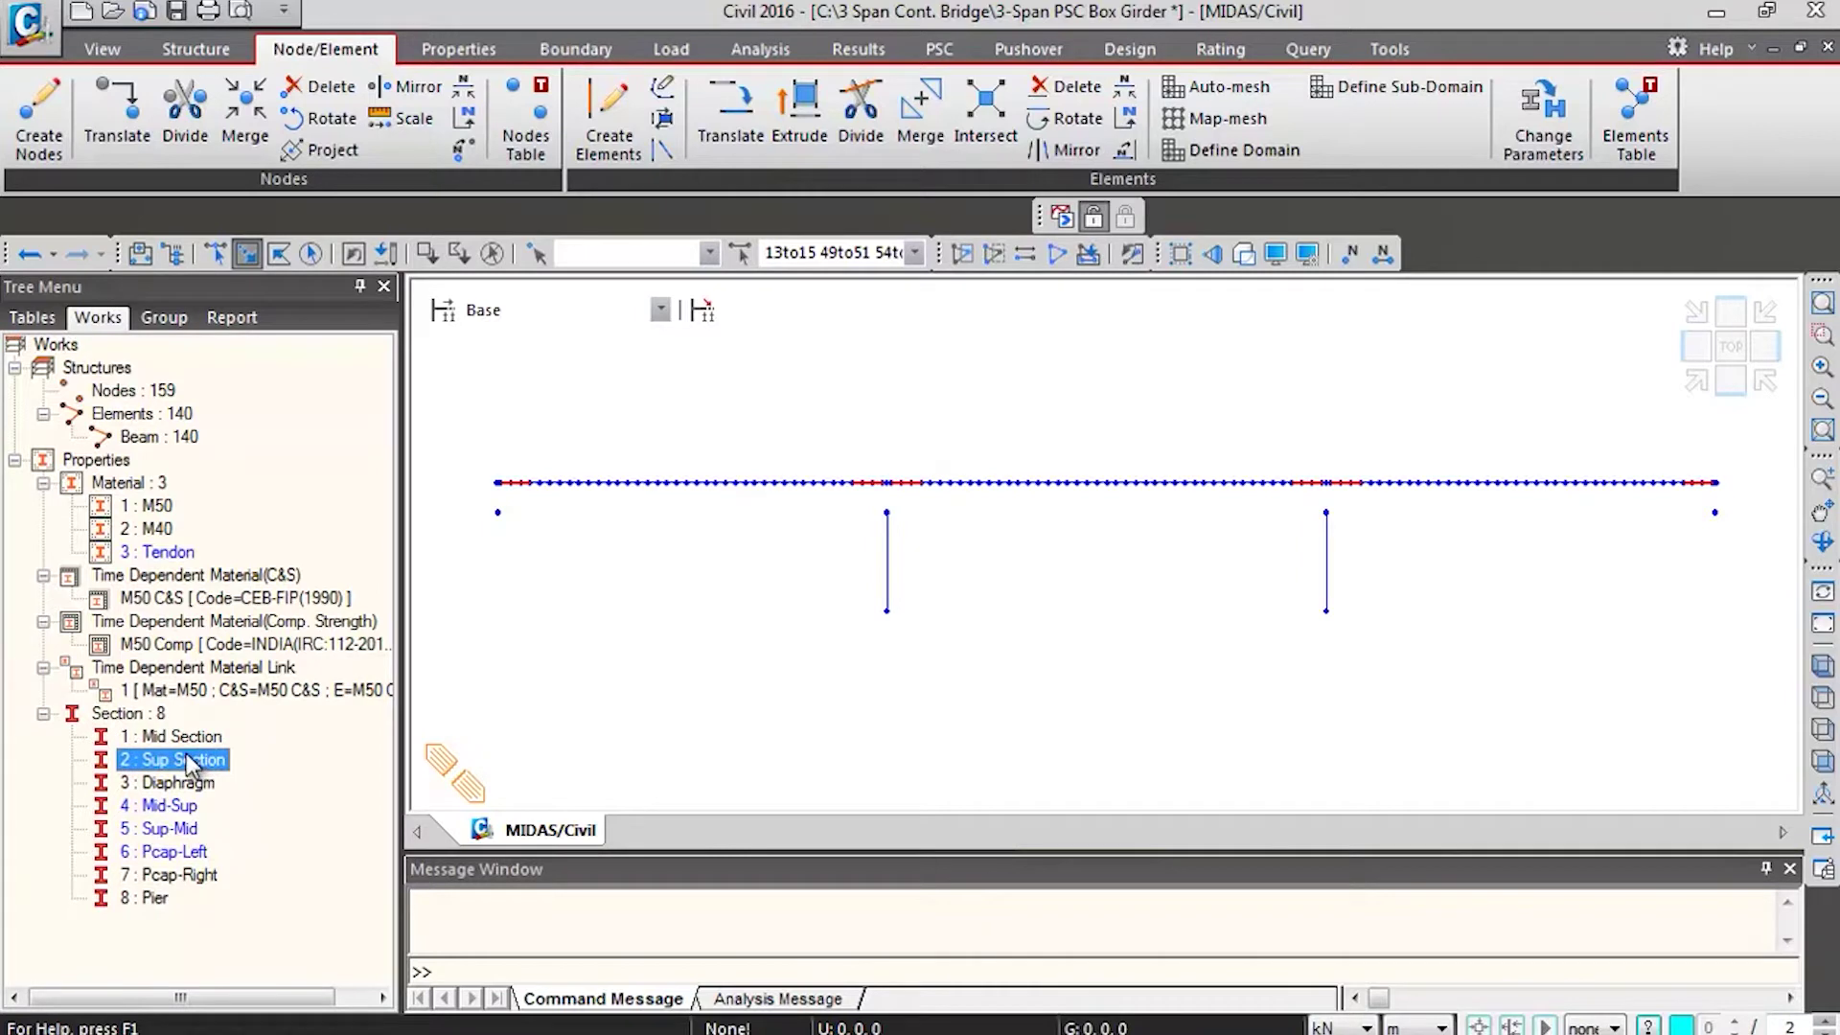
click(995, 261)
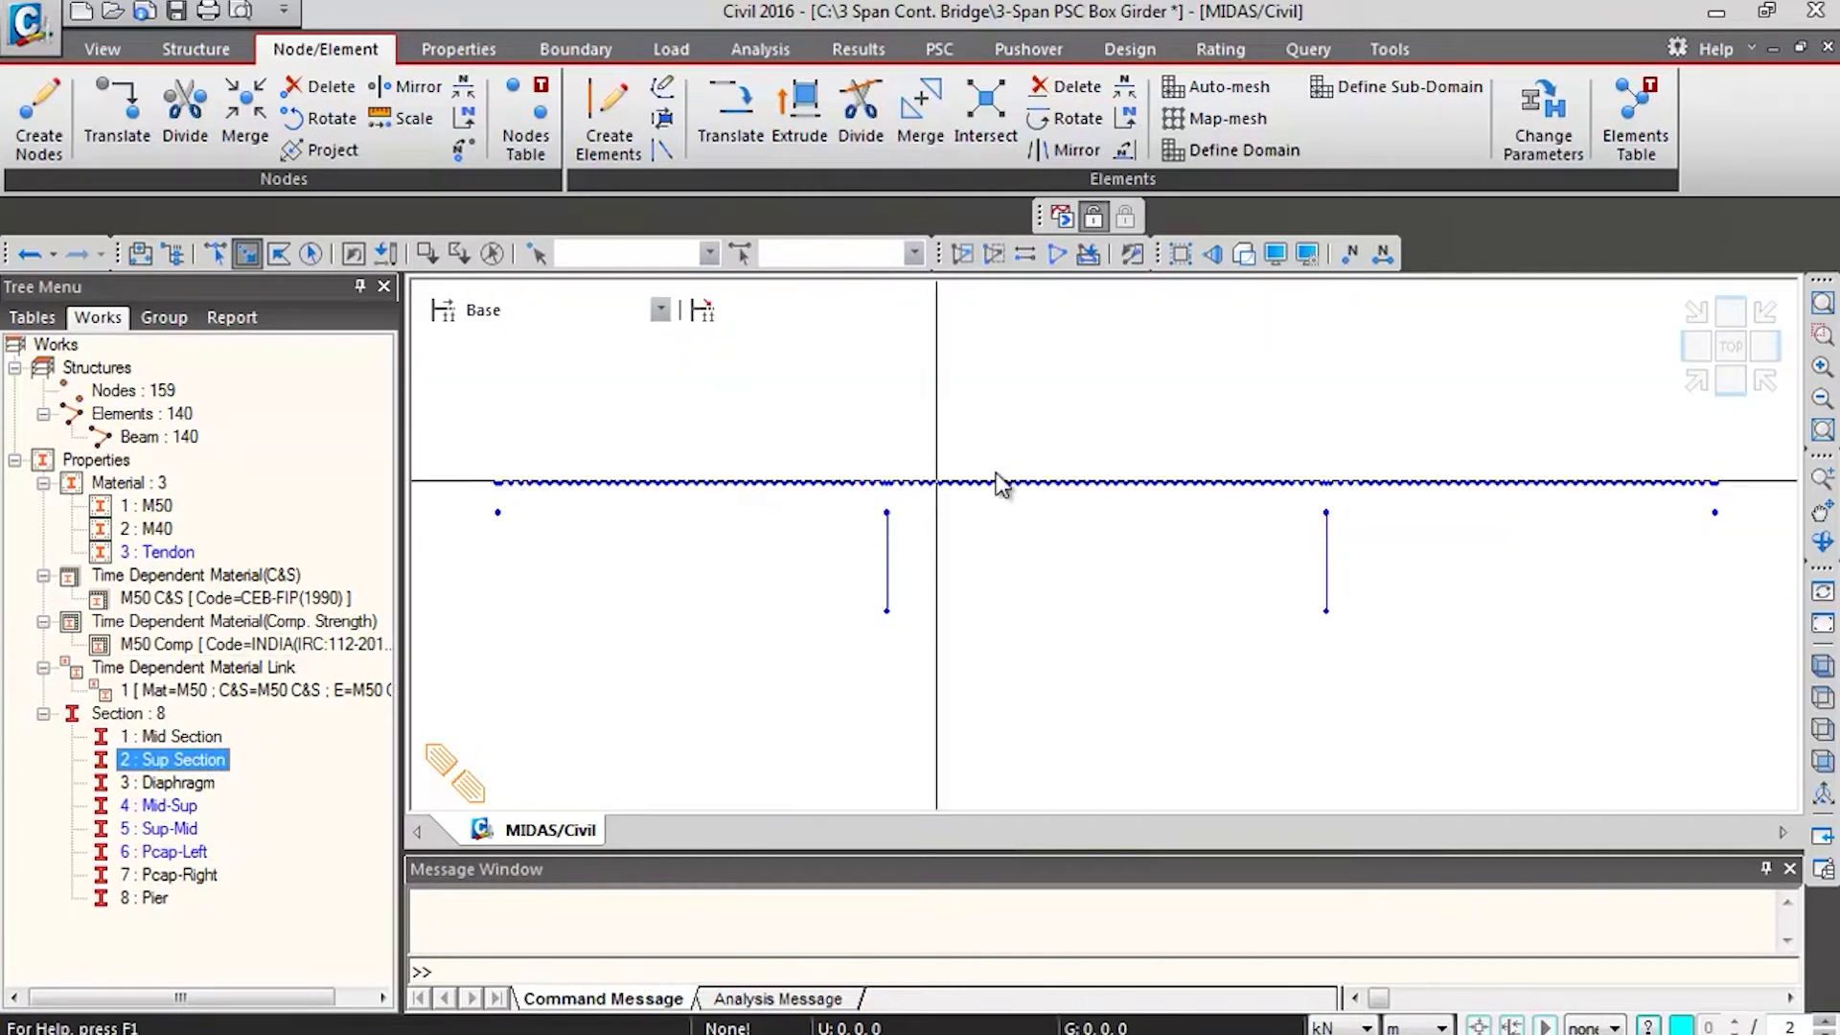
Window-select elements 34to37, 75to78 and the right-span group, then assign '5 : Sup-Mid'
drag(465, 451, 623, 550)
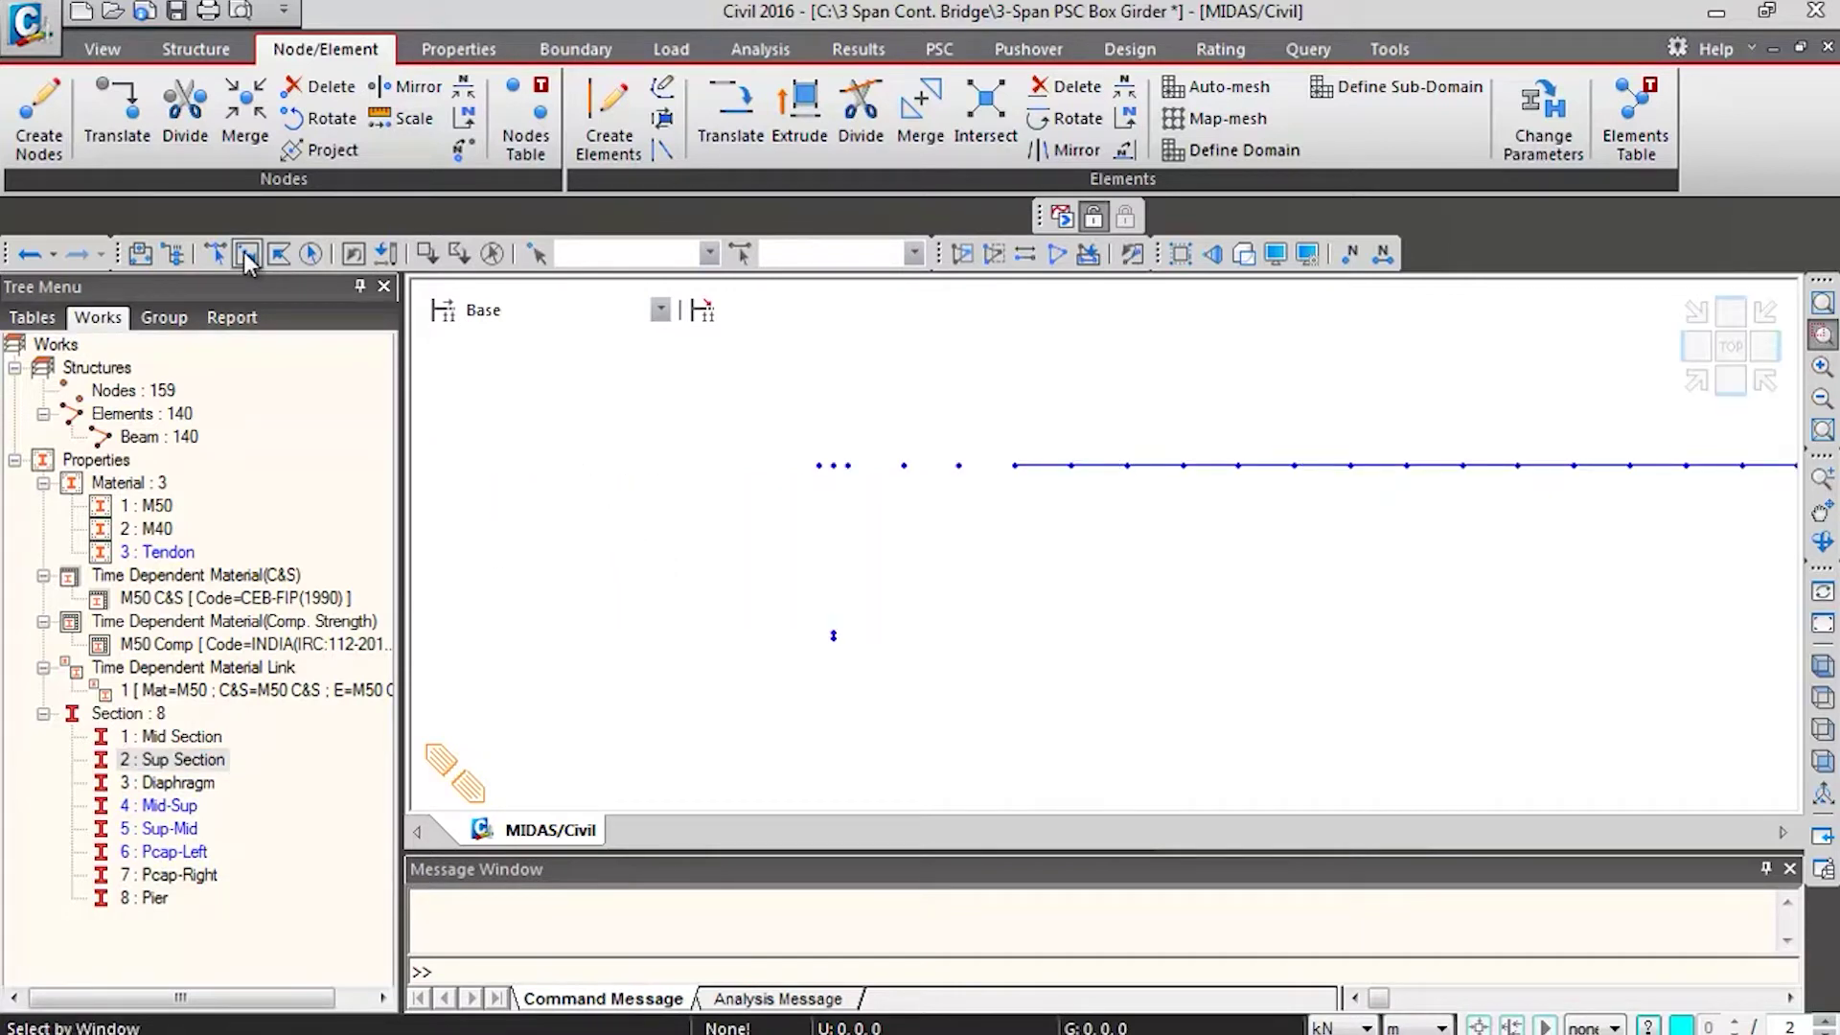
click(247, 257)
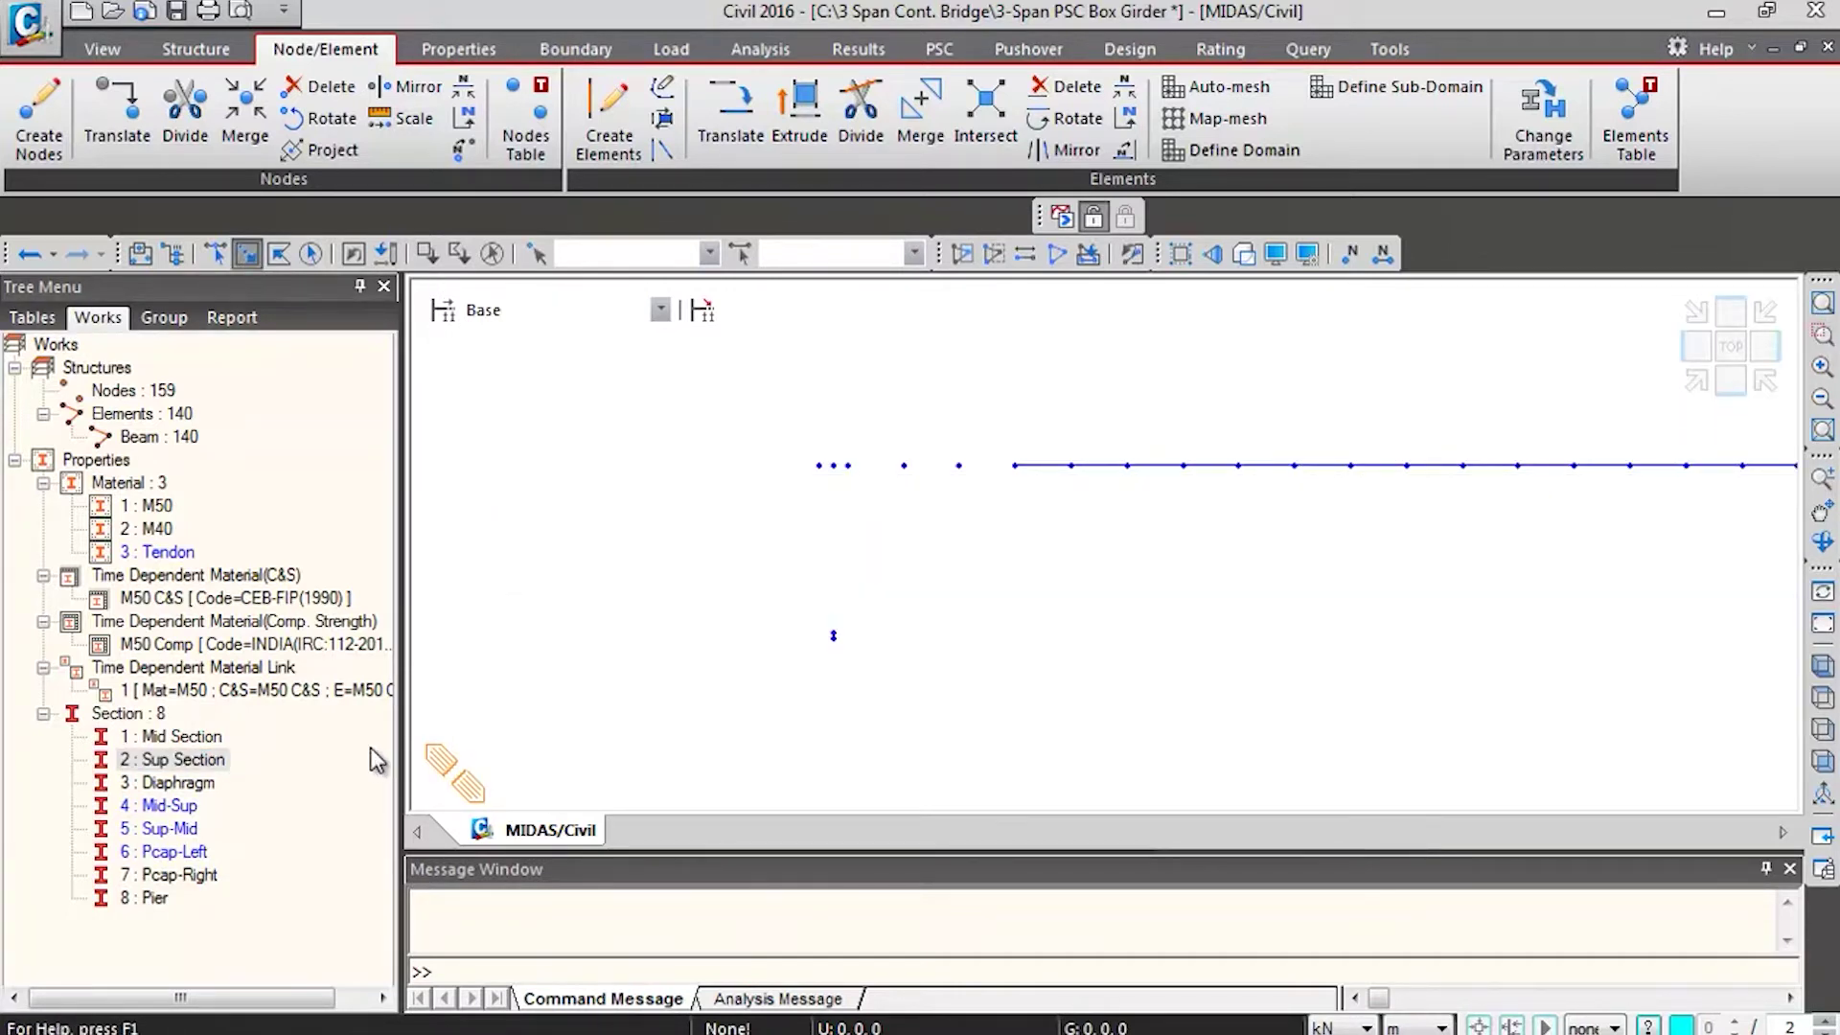
drag(993, 429, 1206, 533)
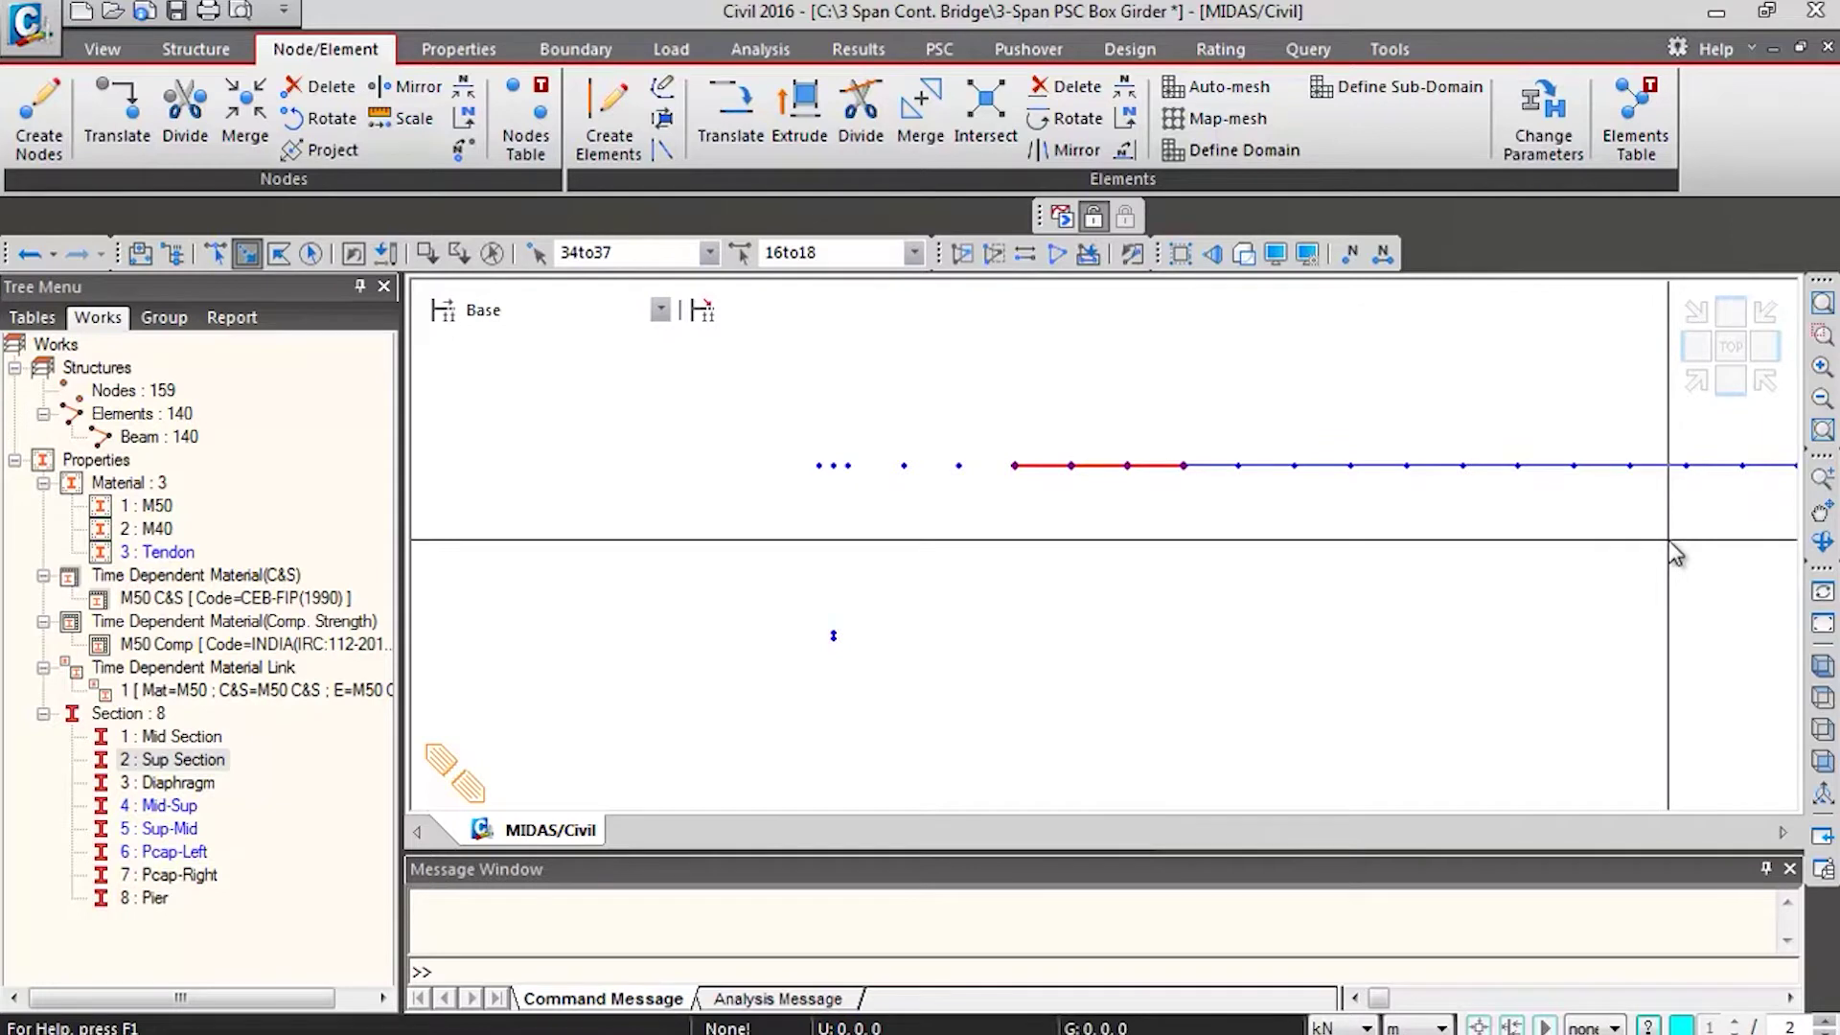
middle_drag(752, 521, 1080, 465)
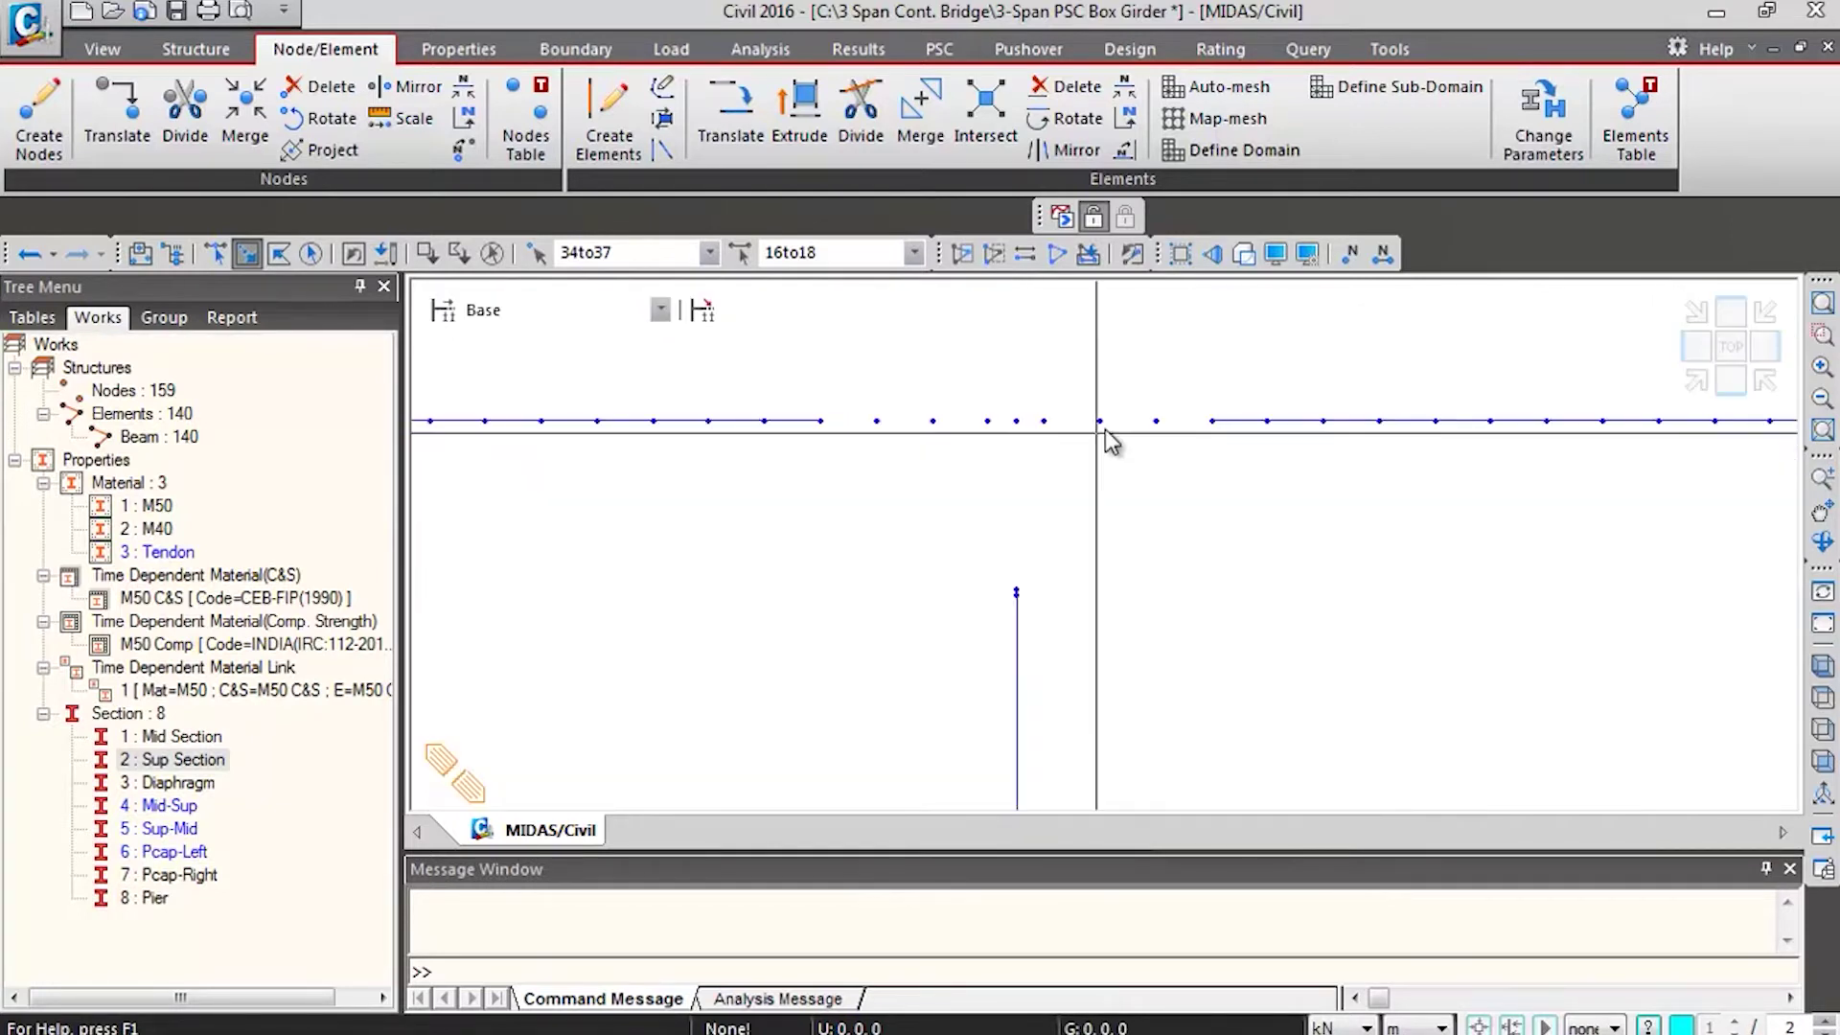
drag(1191, 374, 1402, 528)
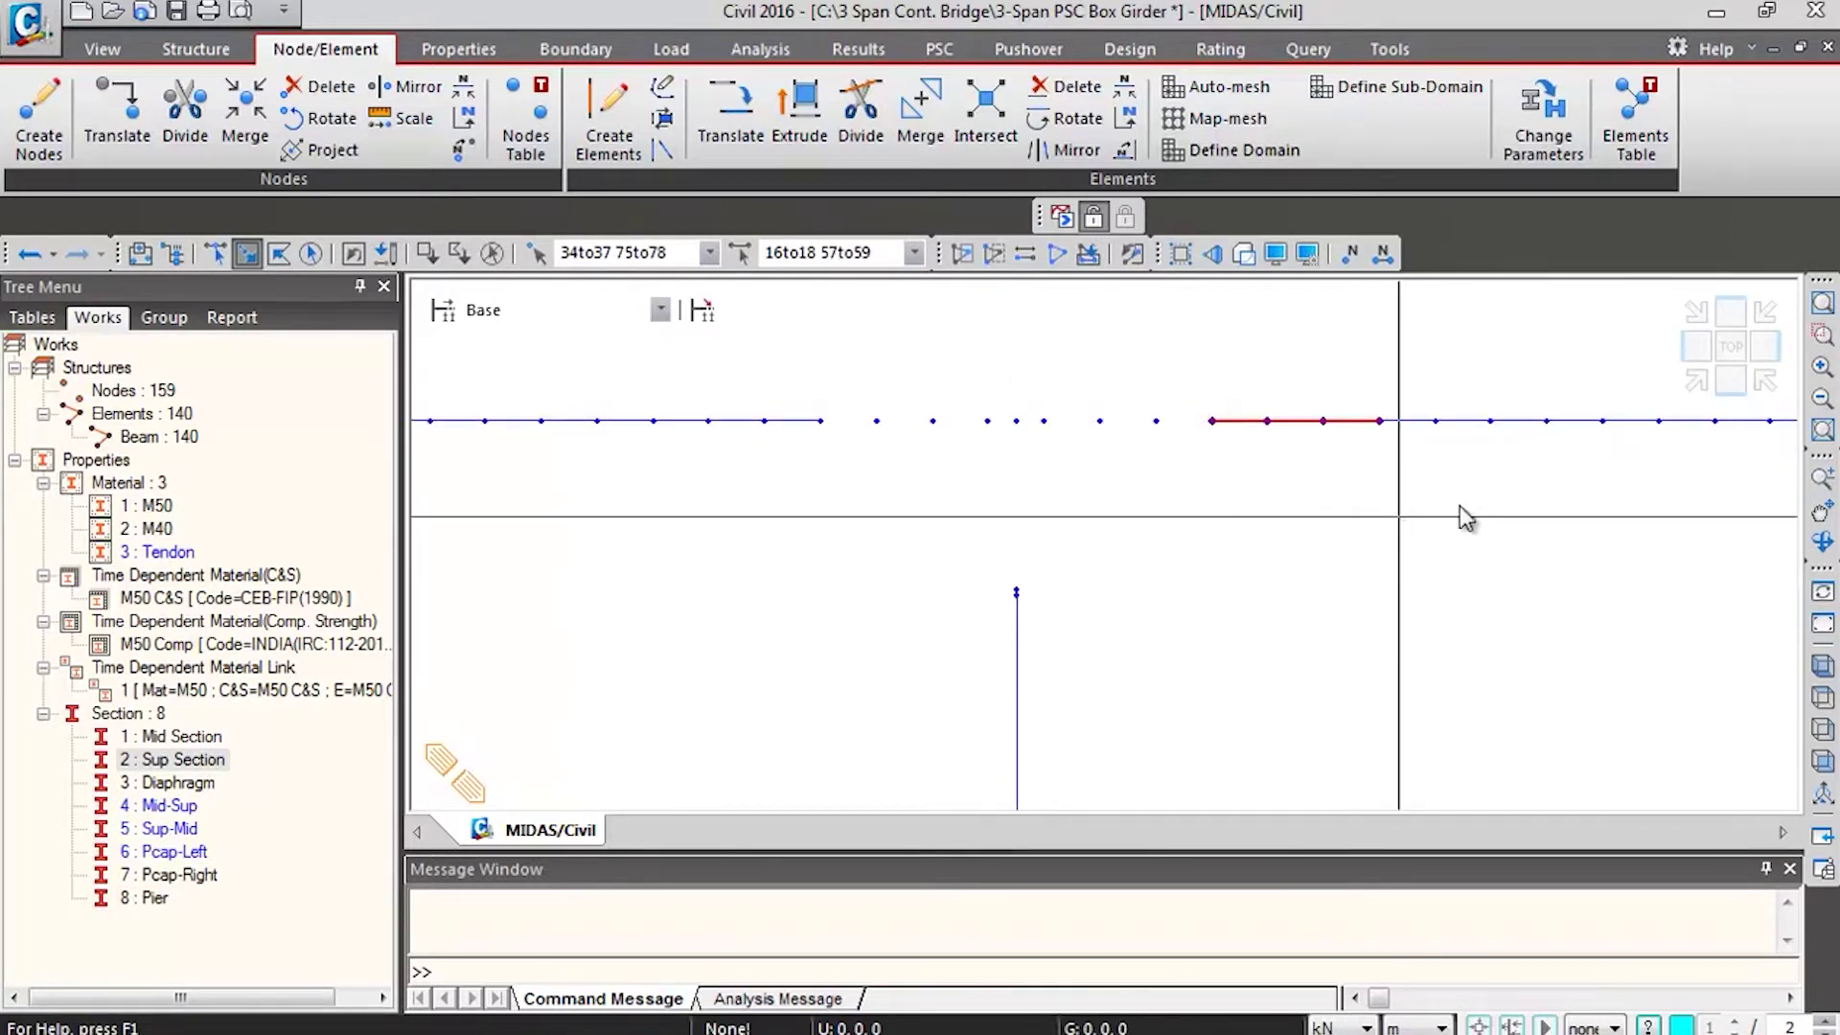
middle_drag(685, 482, 725, 564)
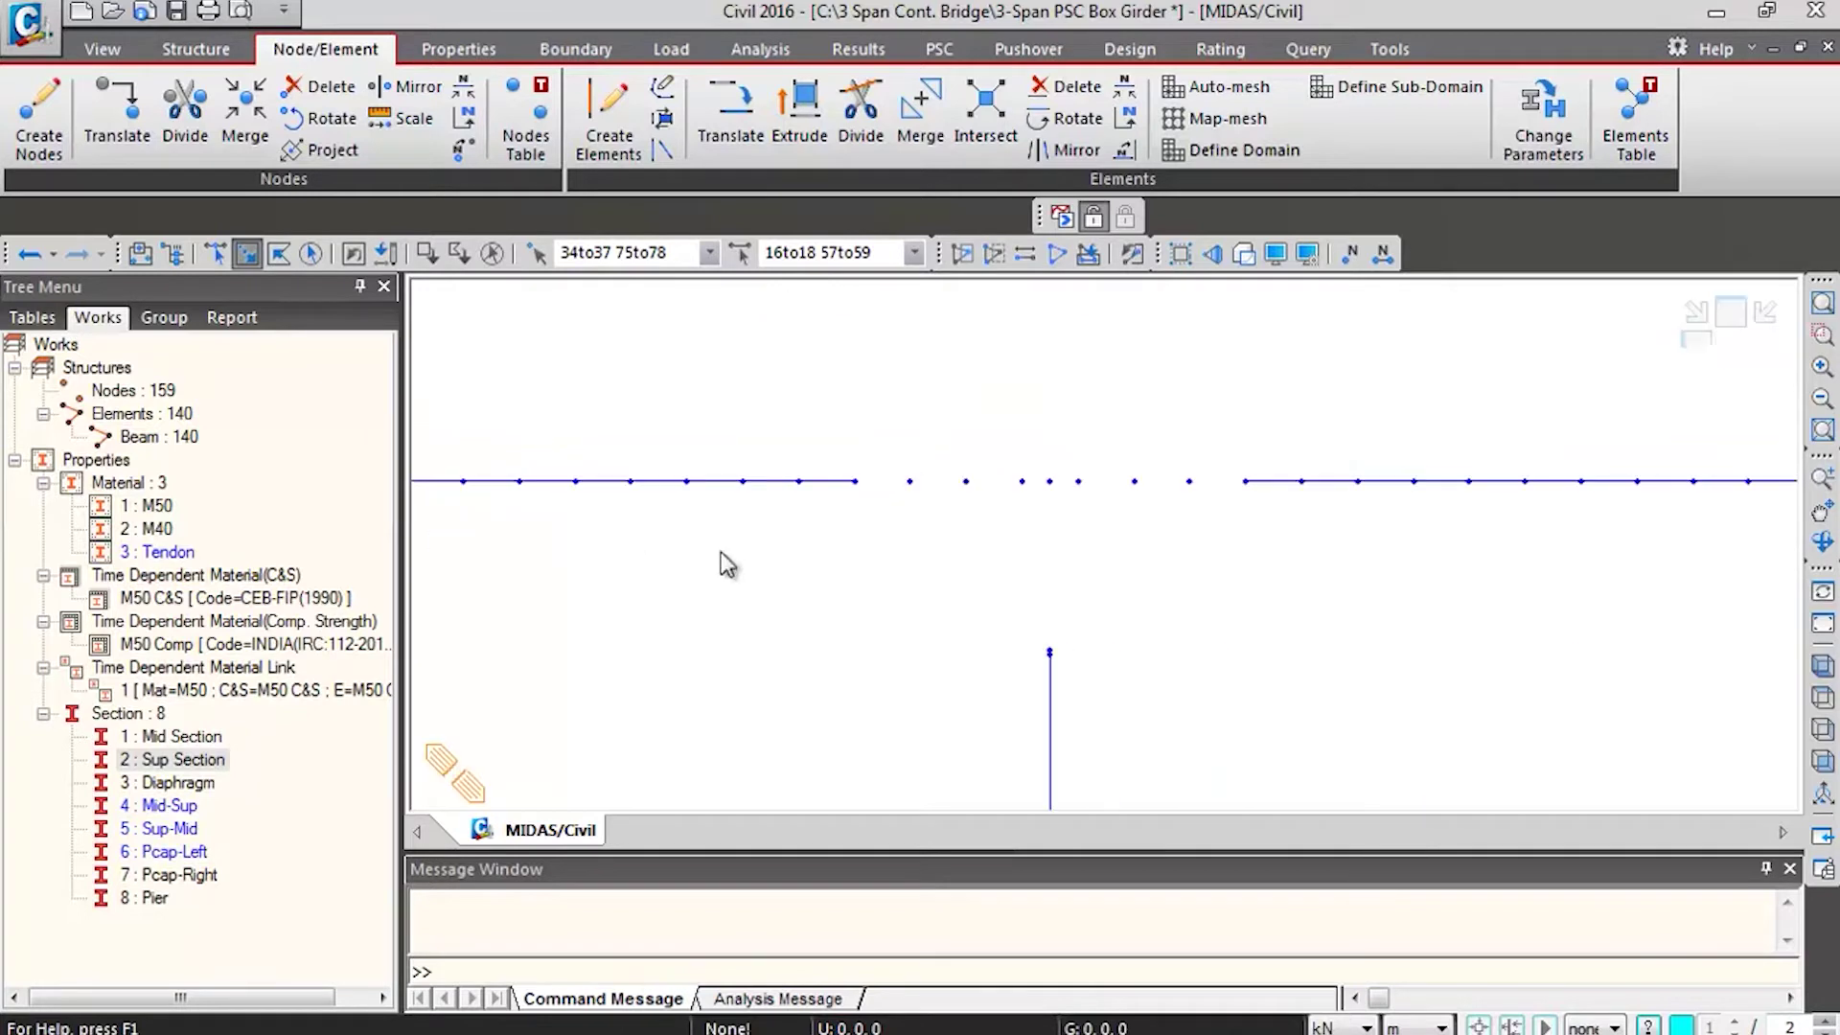
drag(1212, 428, 1438, 567)
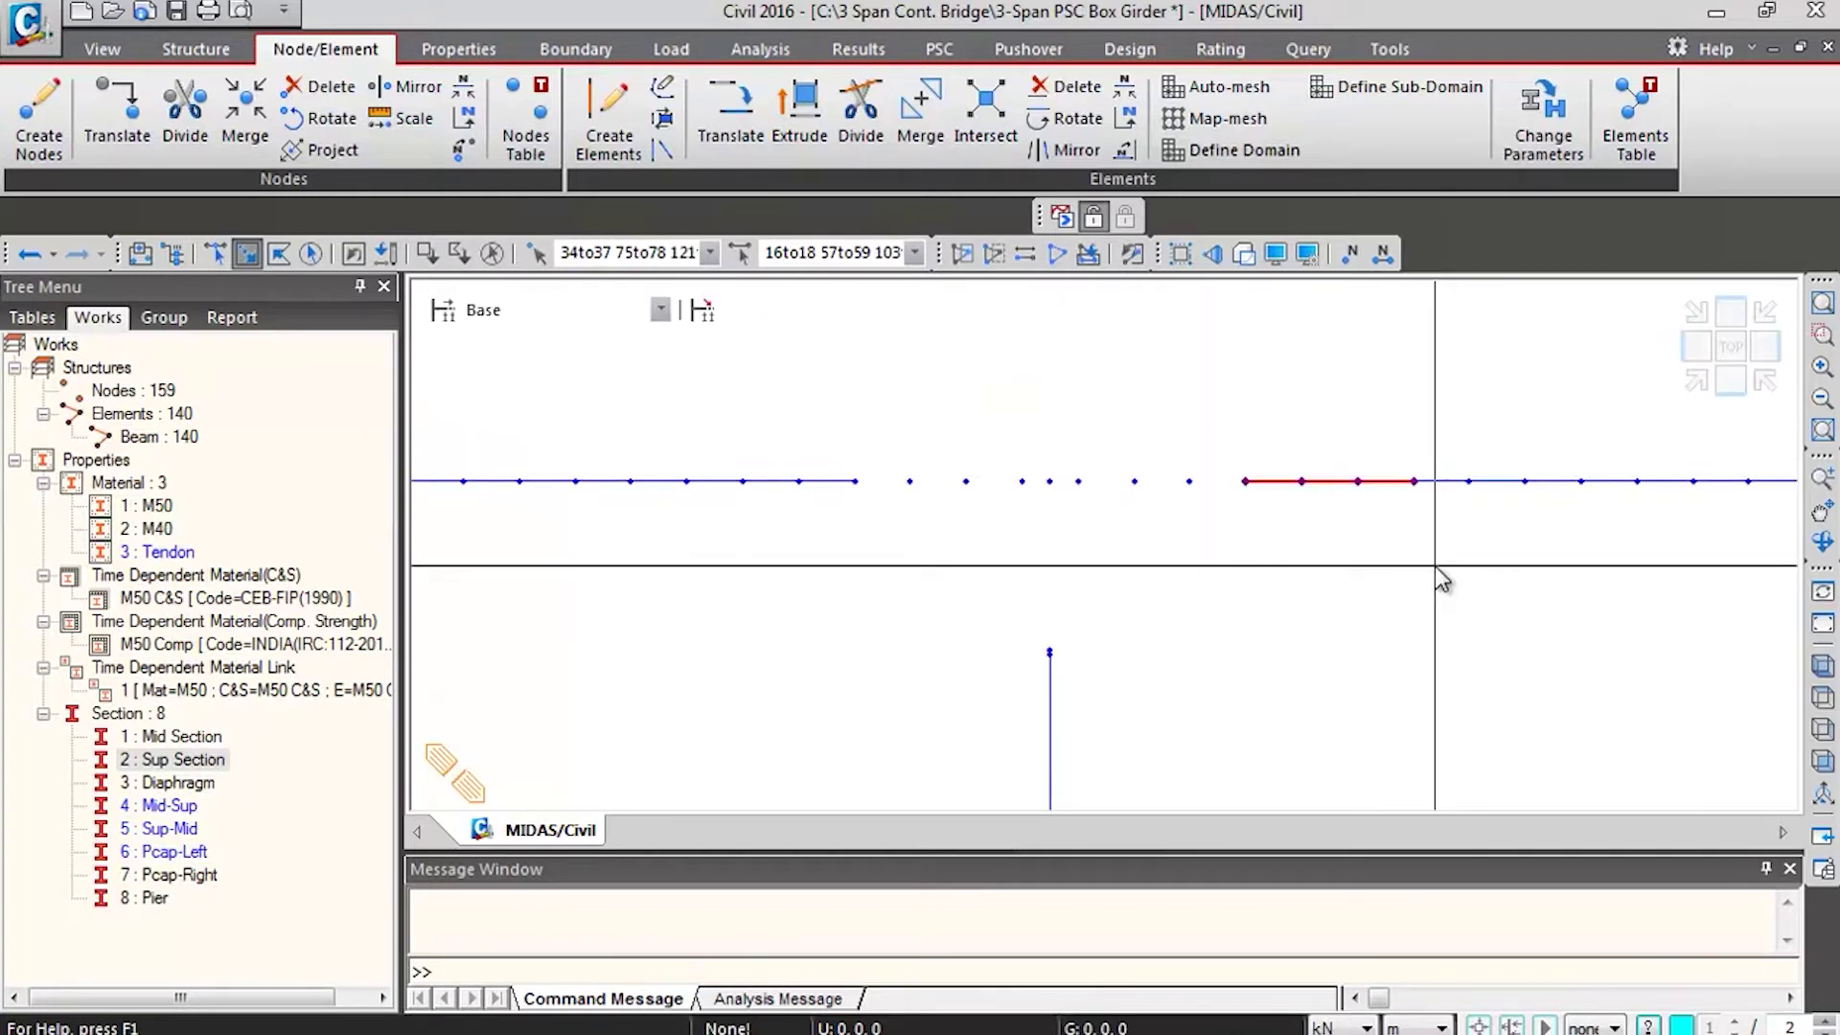
click(1822, 302)
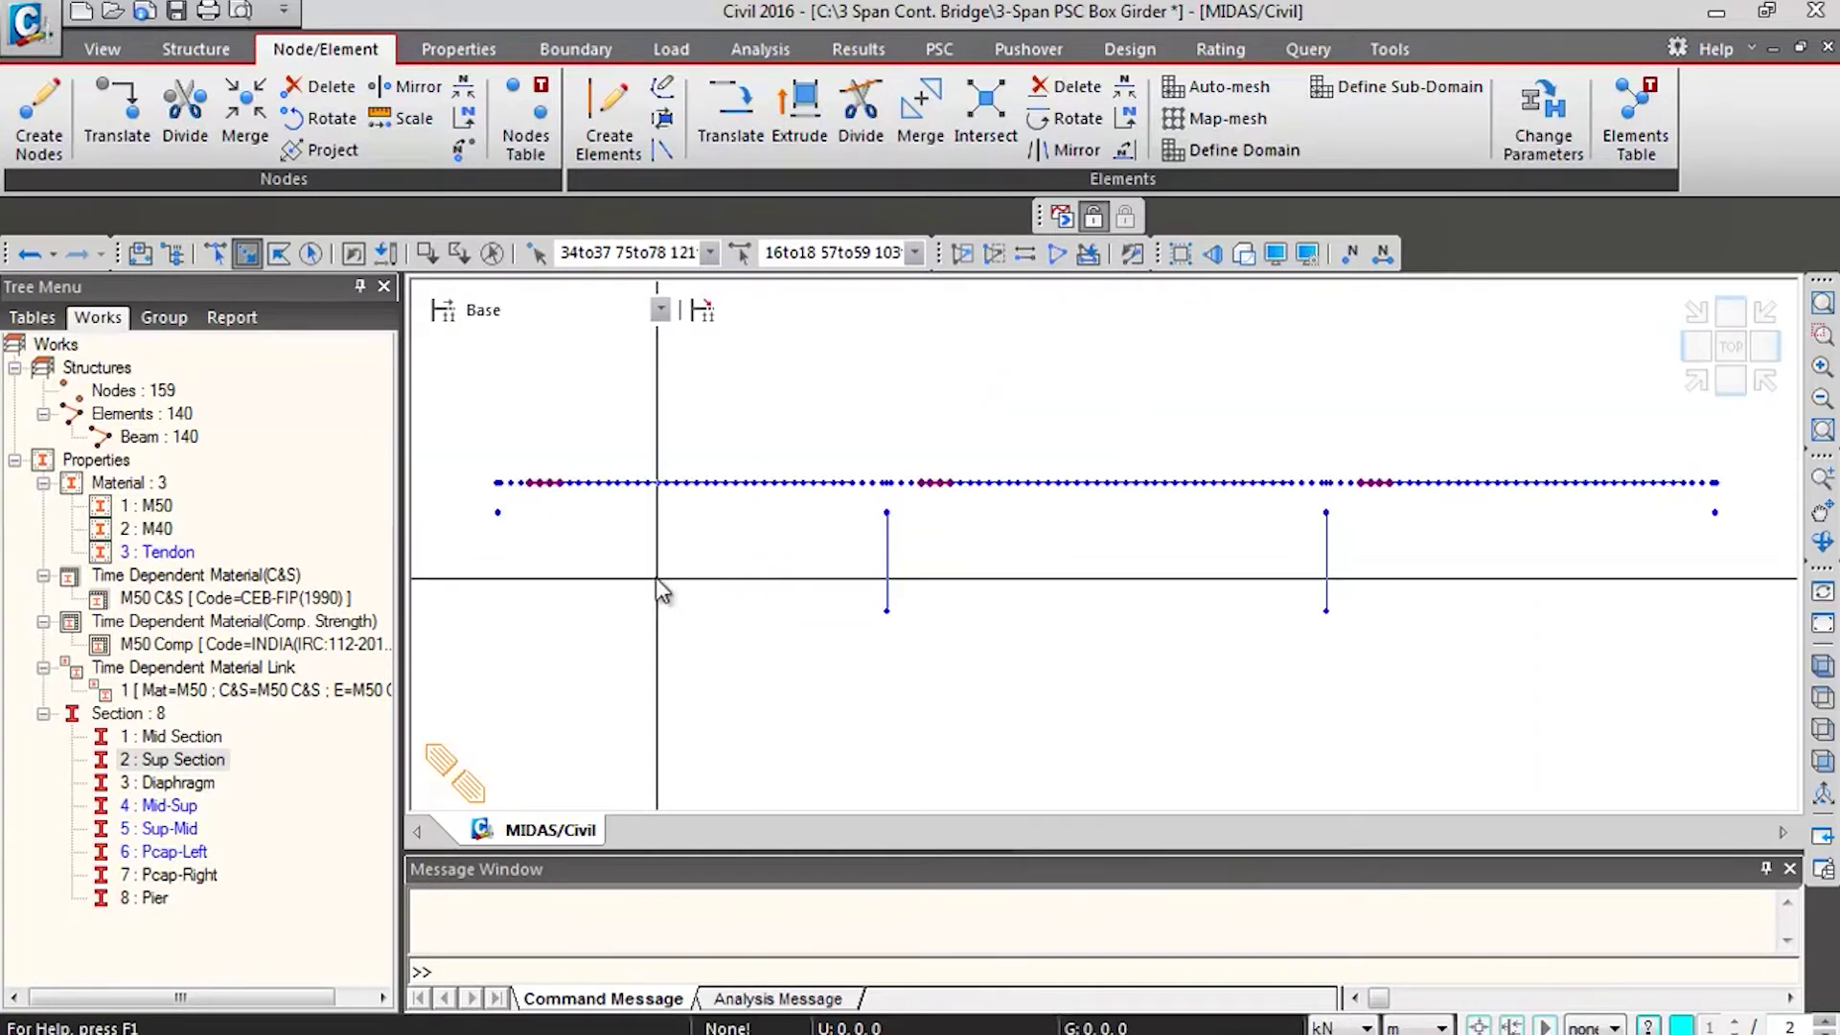
drag(178, 827, 753, 621)
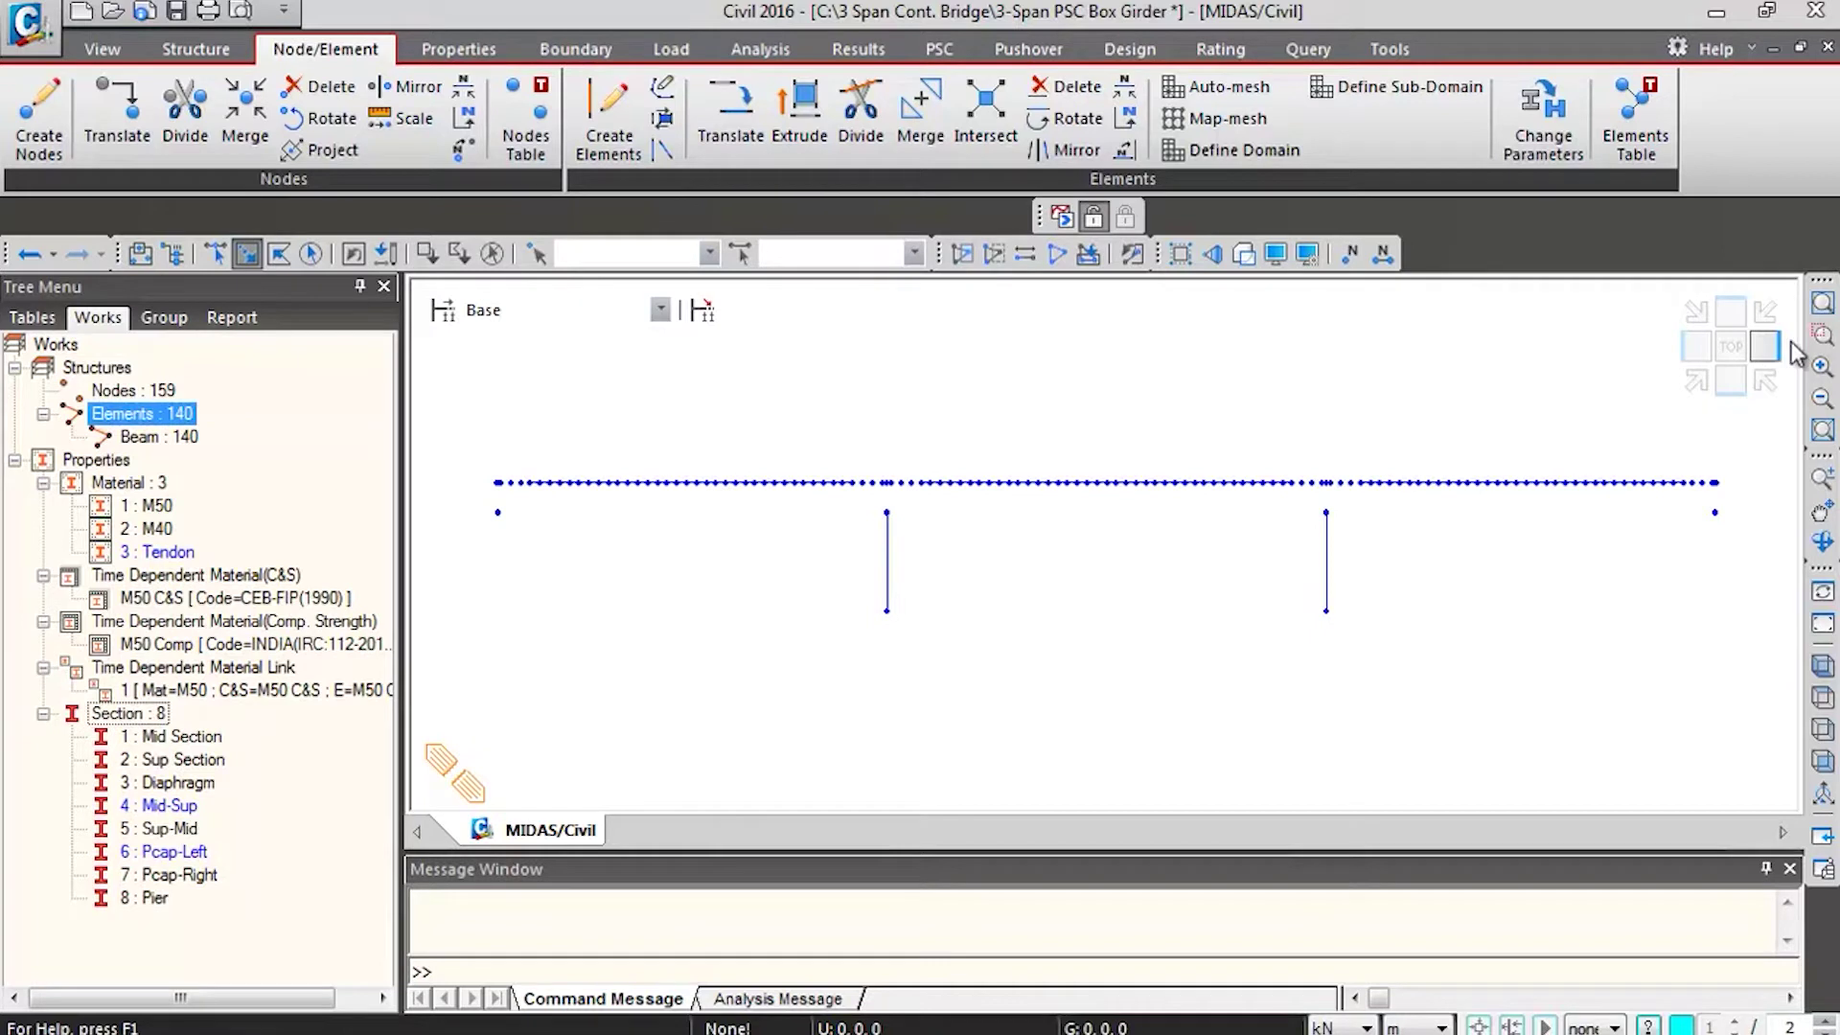
click(1823, 334)
Window-select elements 46to48, 92to94 and the group from 133, then assign '4 : Mid-Sup'
drag(774, 406, 883, 539)
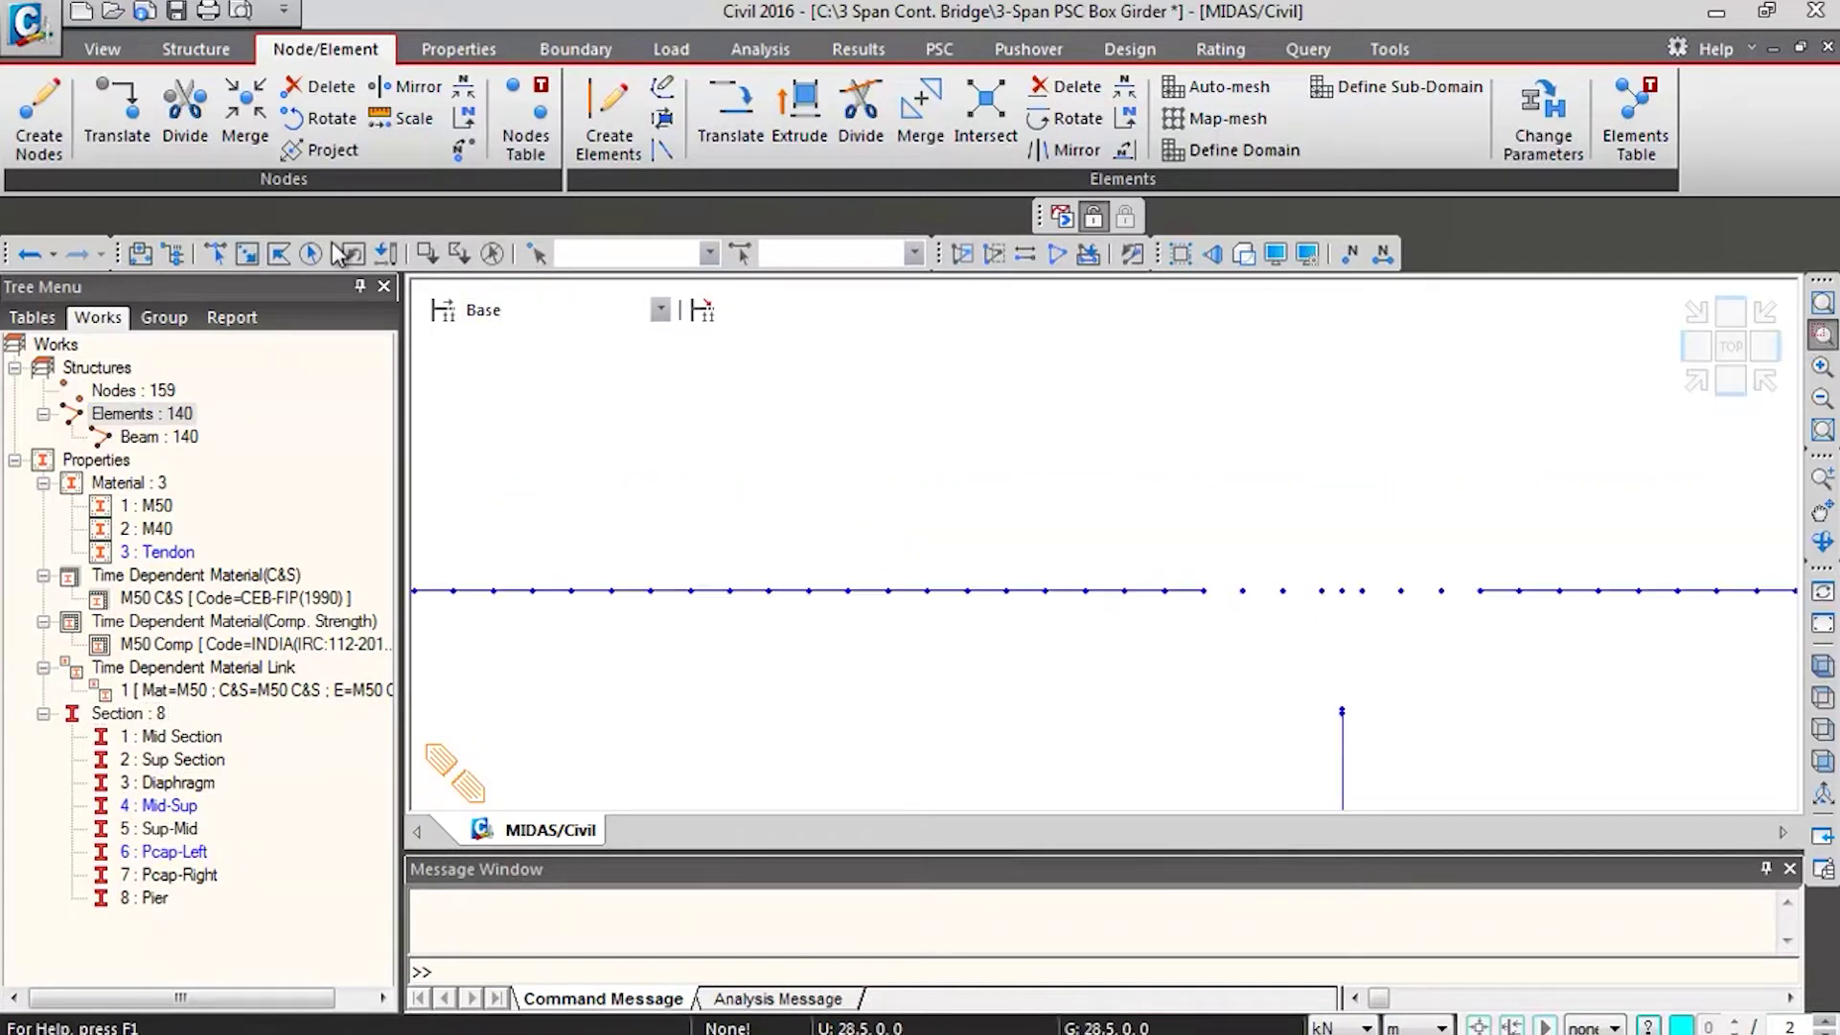
click(246, 253)
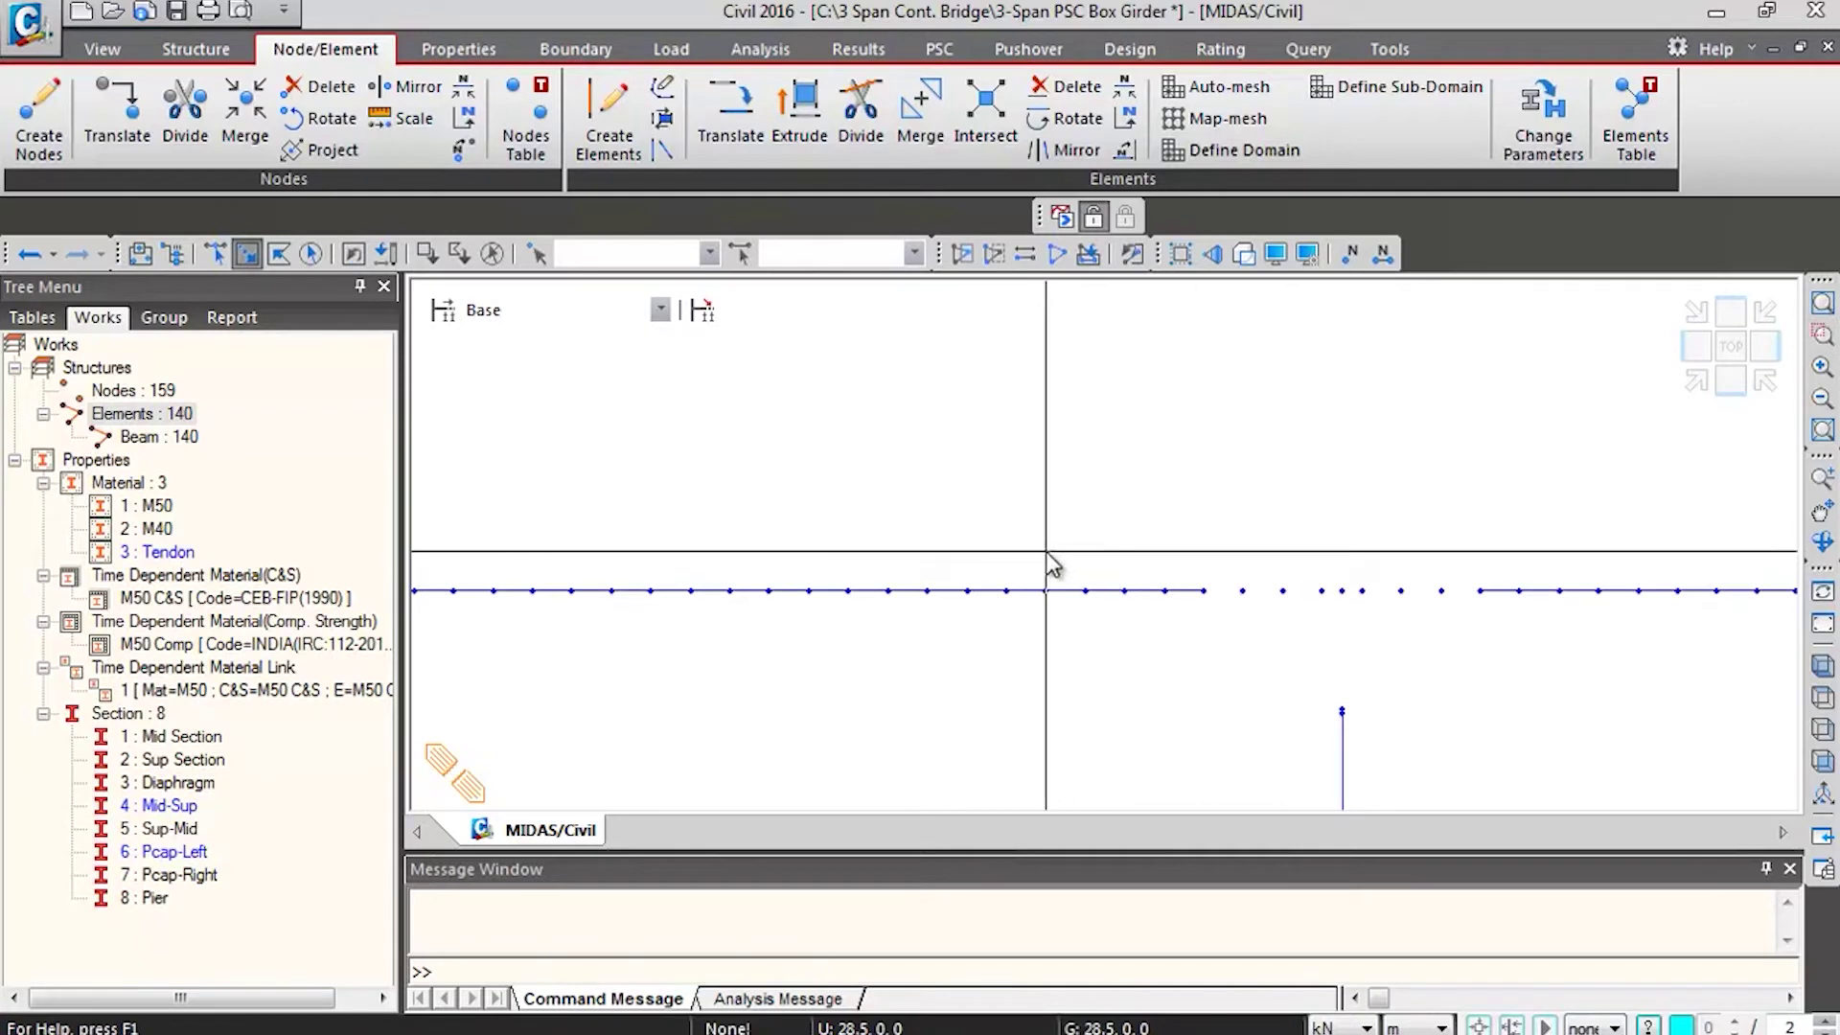
drag(1058, 551, 1223, 669)
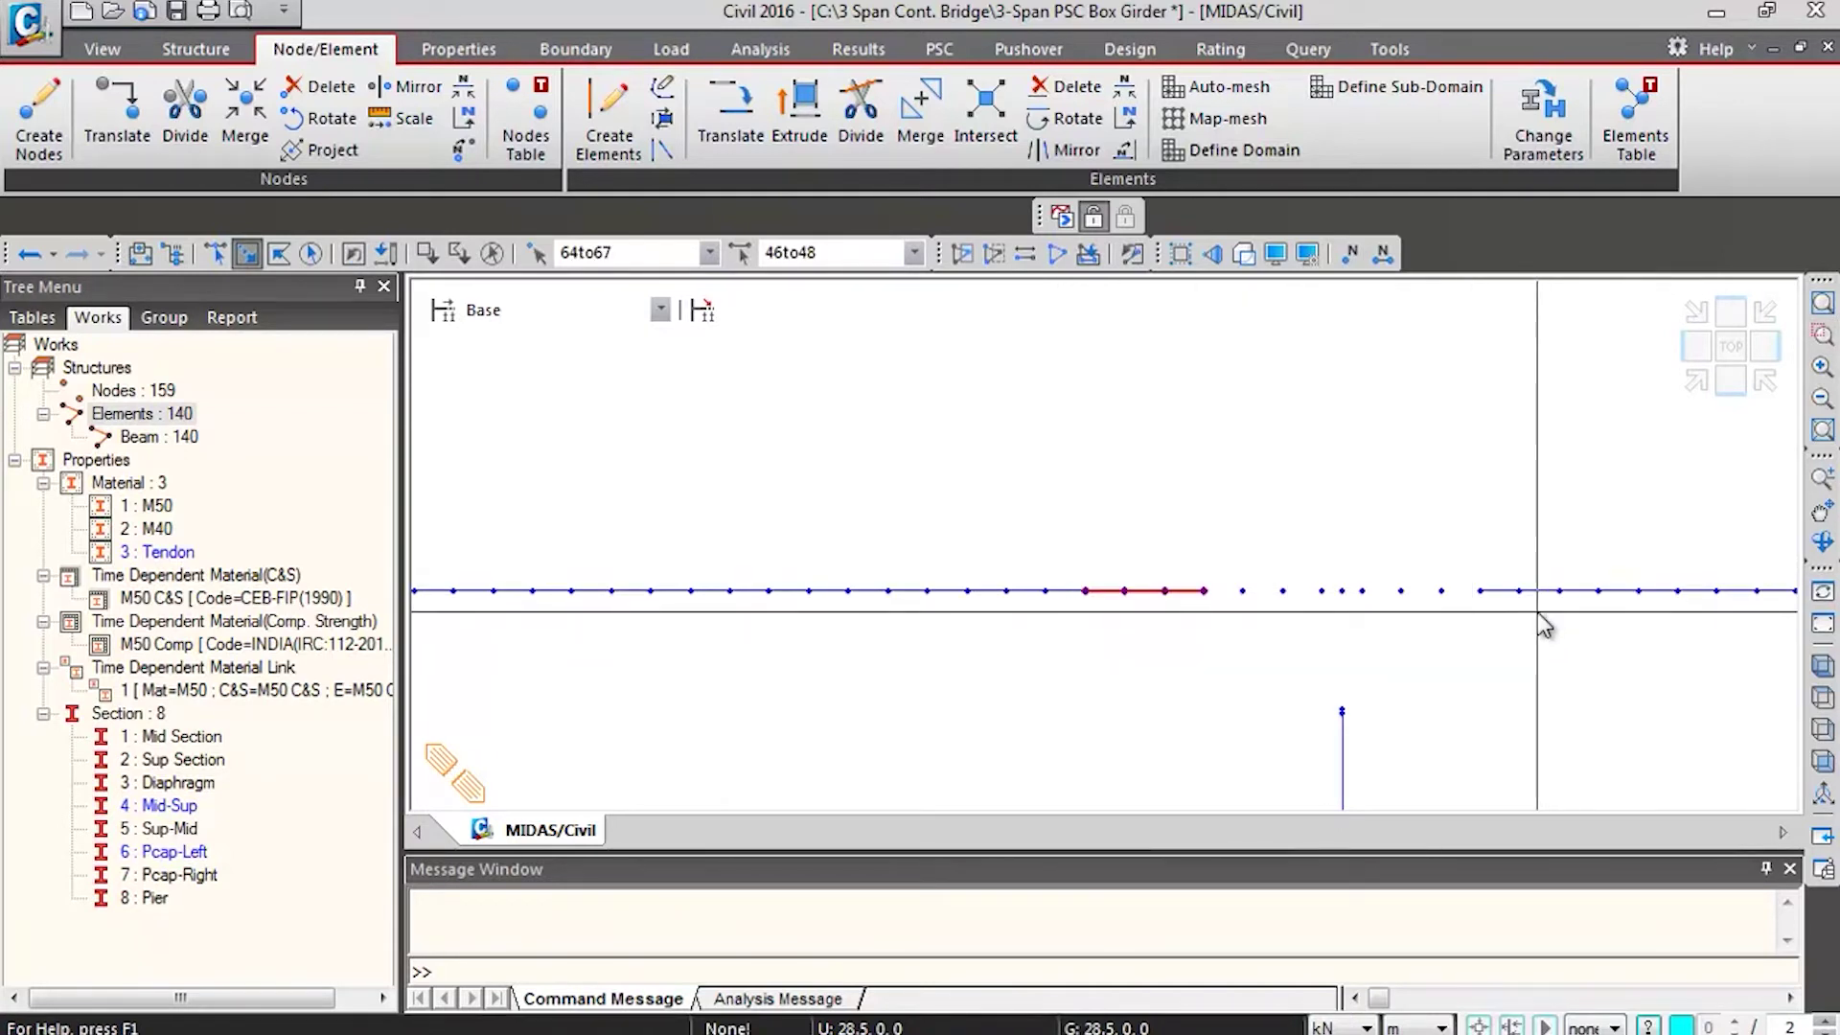
middle_drag(1536, 618, 831, 439)
drag(831, 439, 981, 544)
middle_drag(1657, 551, 1087, 451)
drag(1042, 422, 1200, 556)
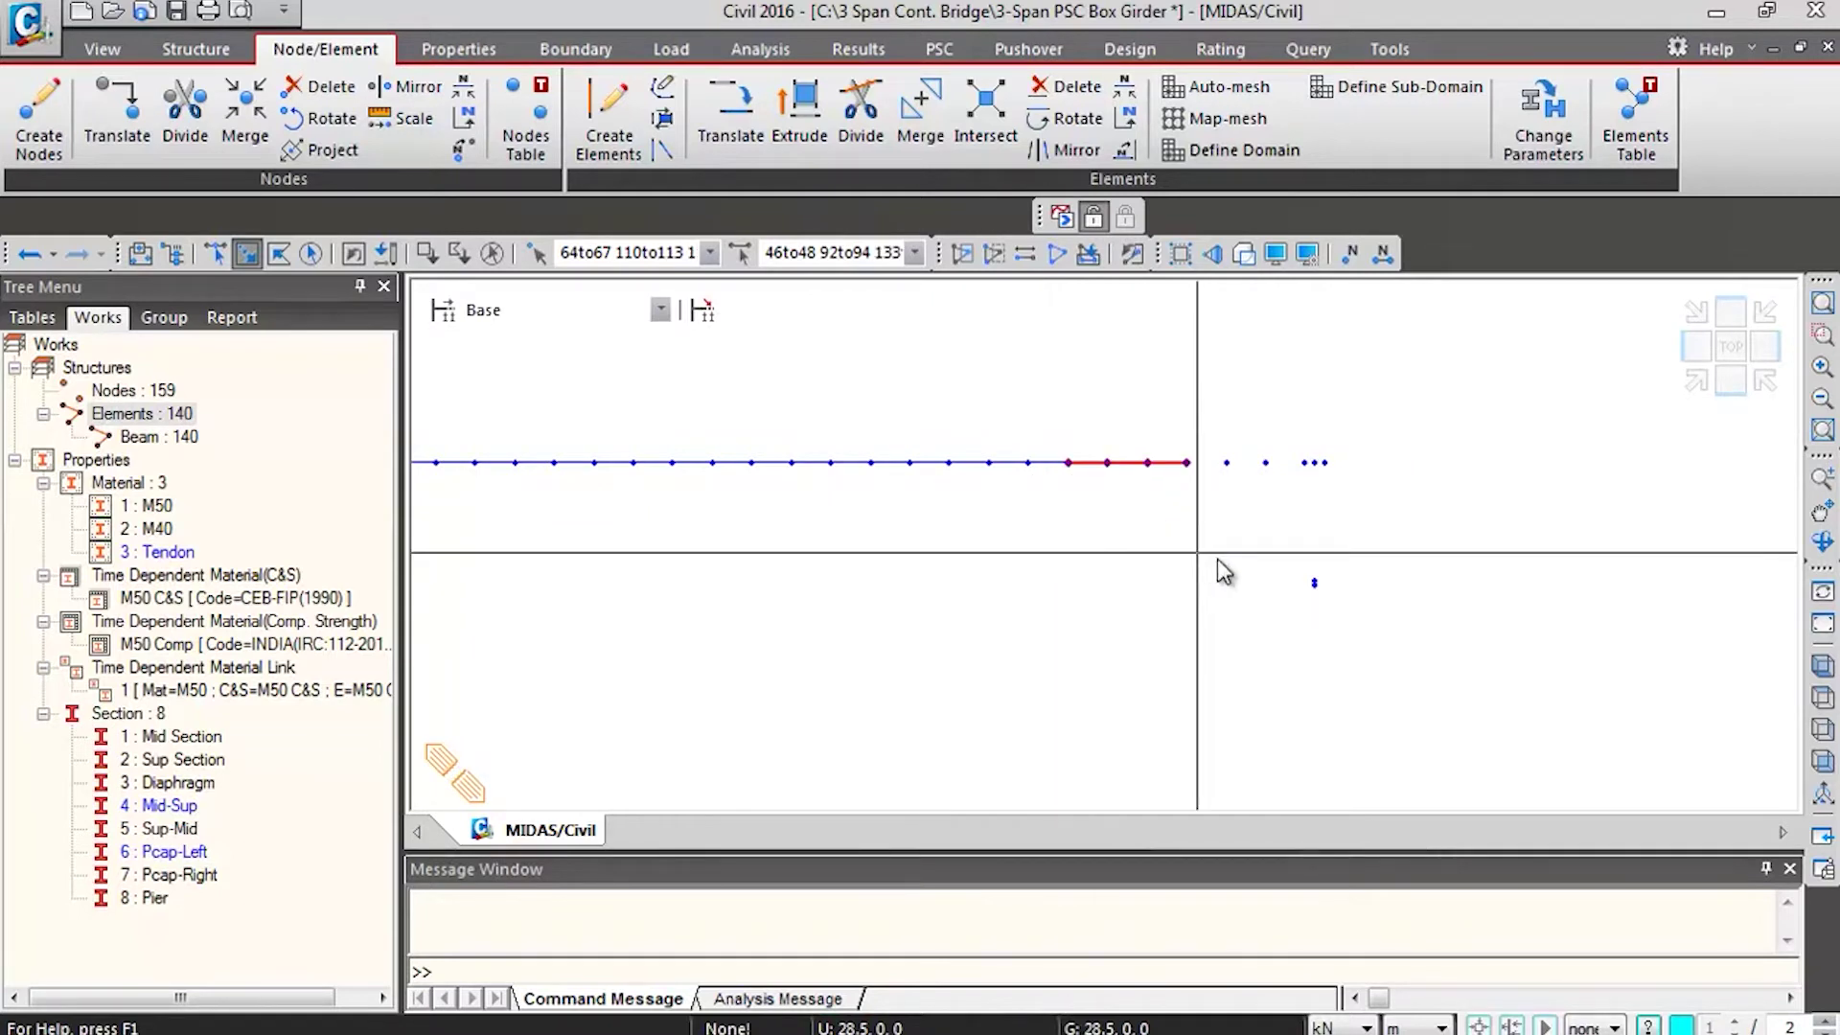
click(1721, 383)
drag(153, 808, 767, 663)
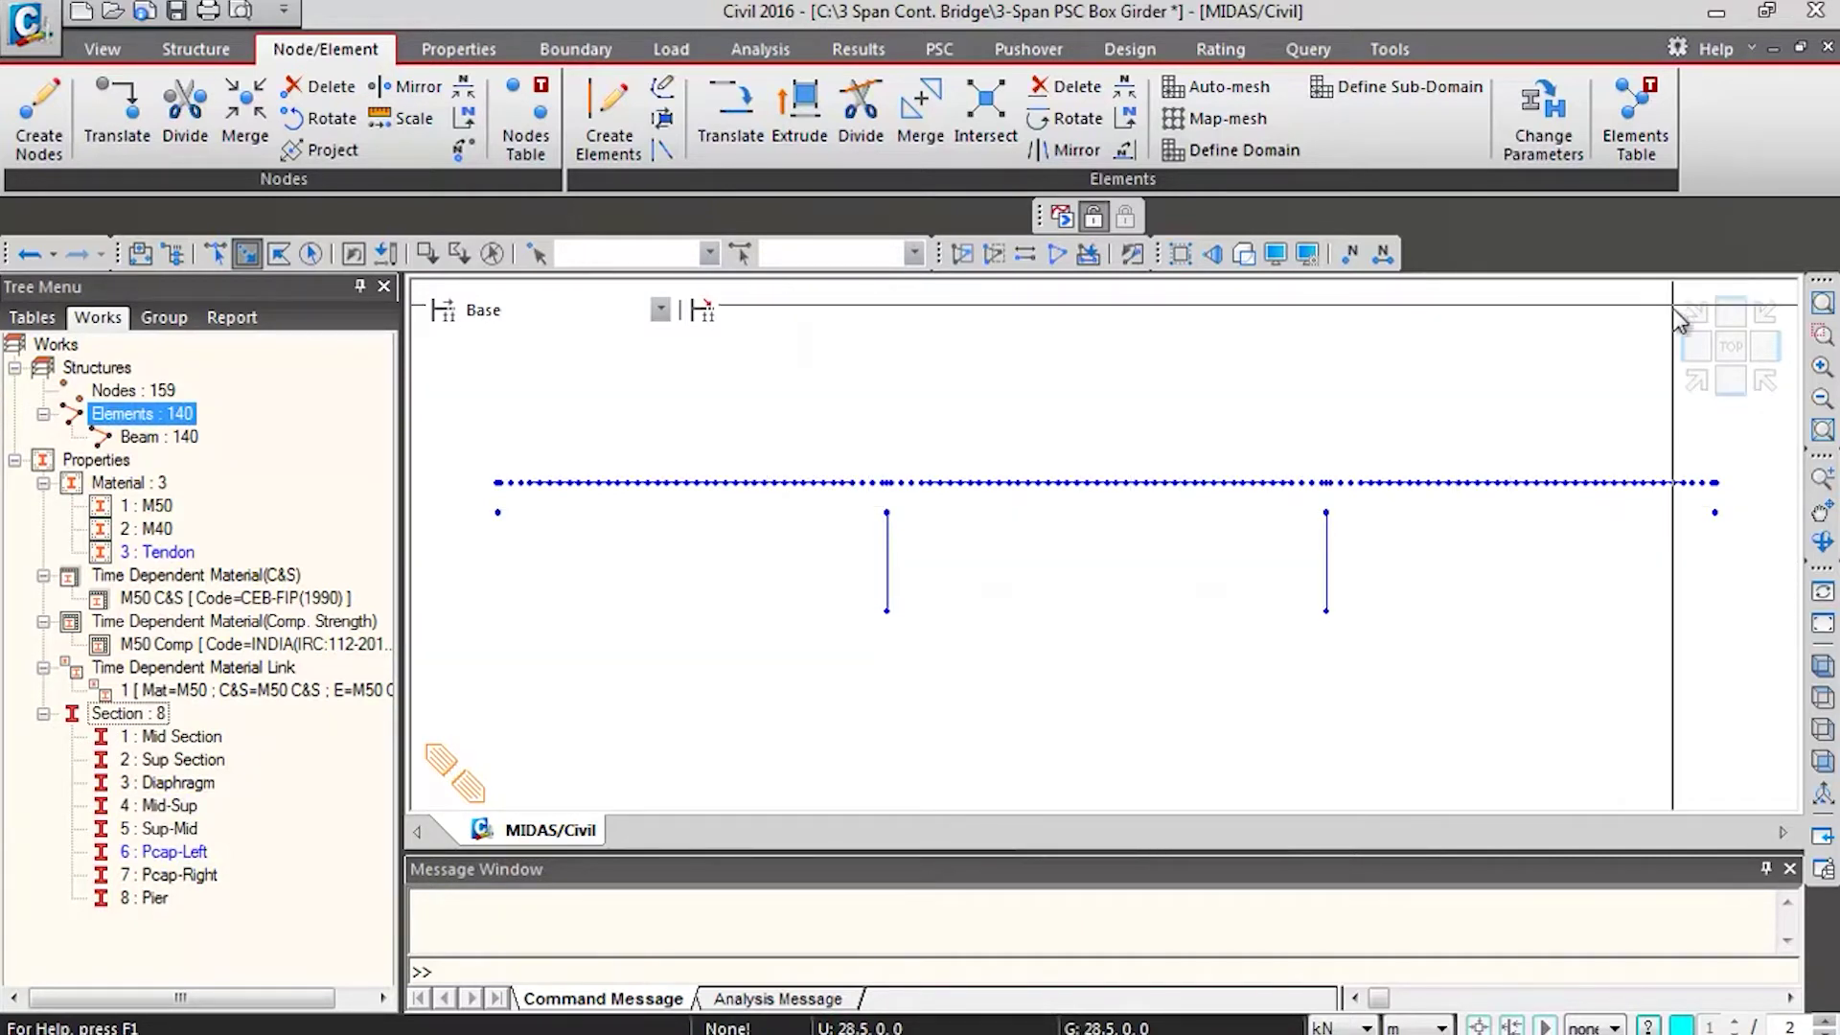
From the side view, select left pier-cap elements 7to10 and apply '6 : Pcap-Left'
click(1692, 360)
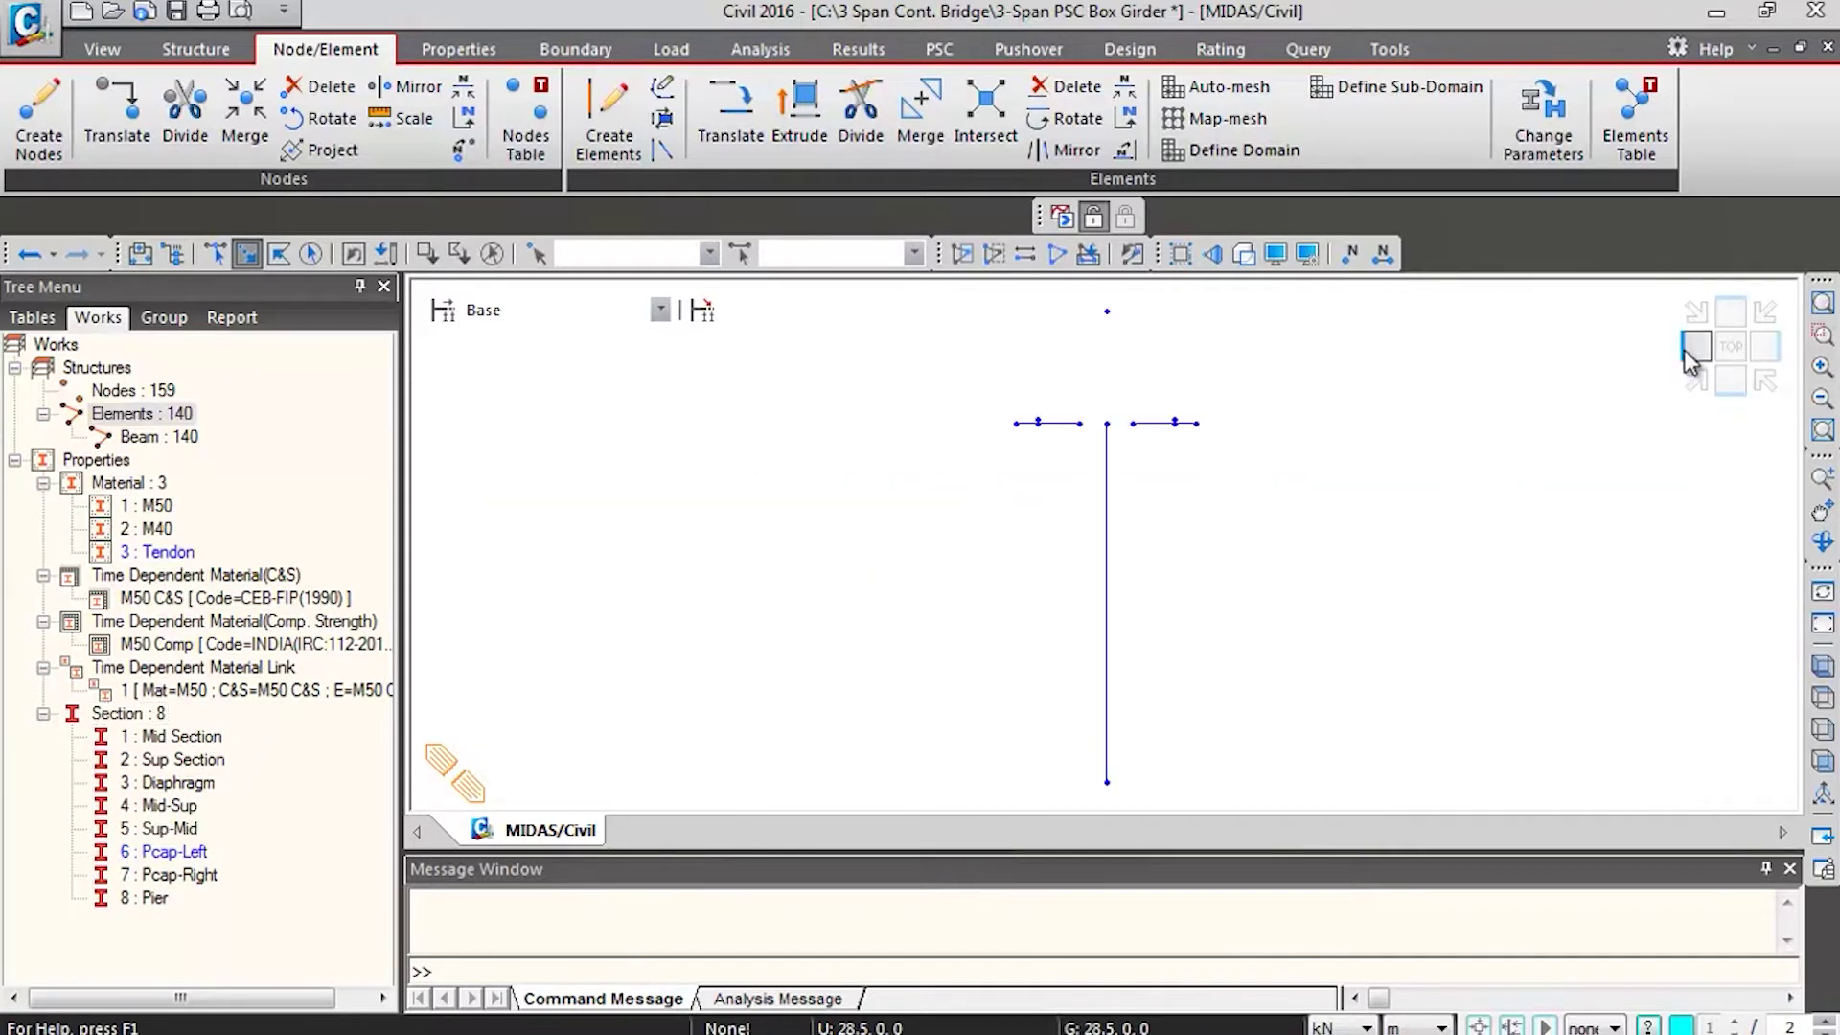
drag(1052, 410, 1099, 490)
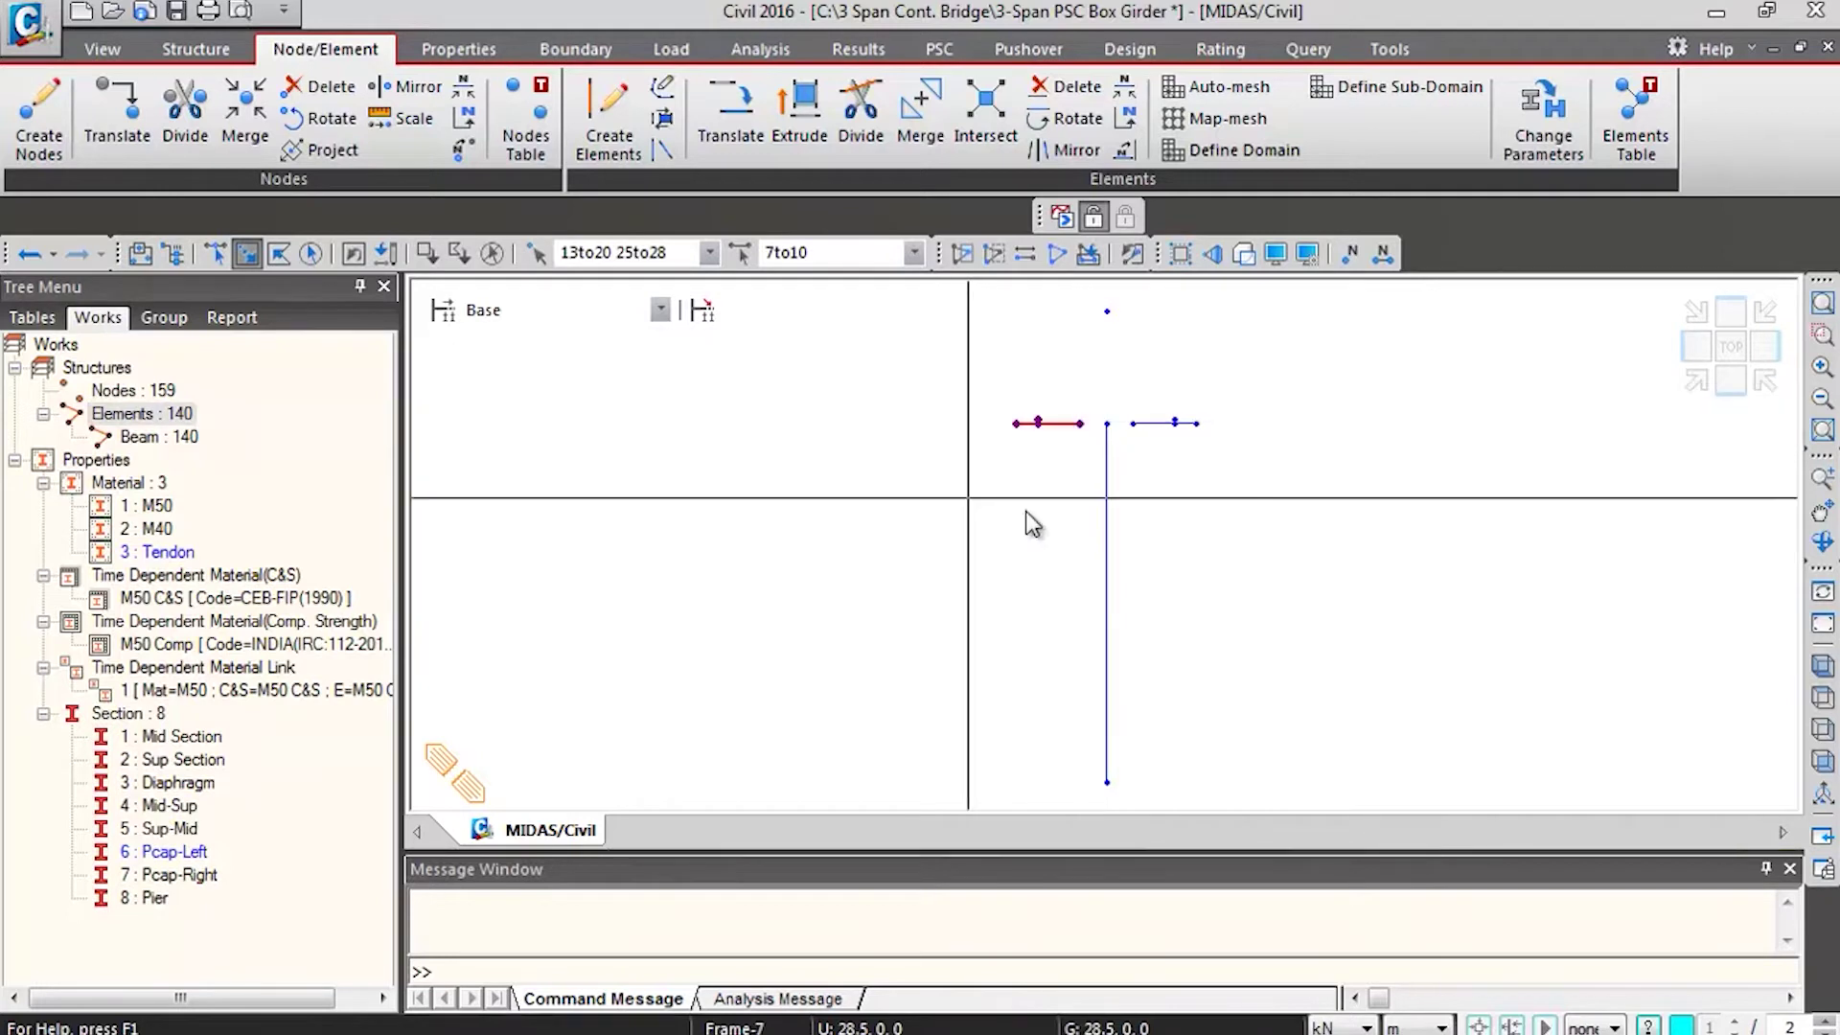
click(173, 852)
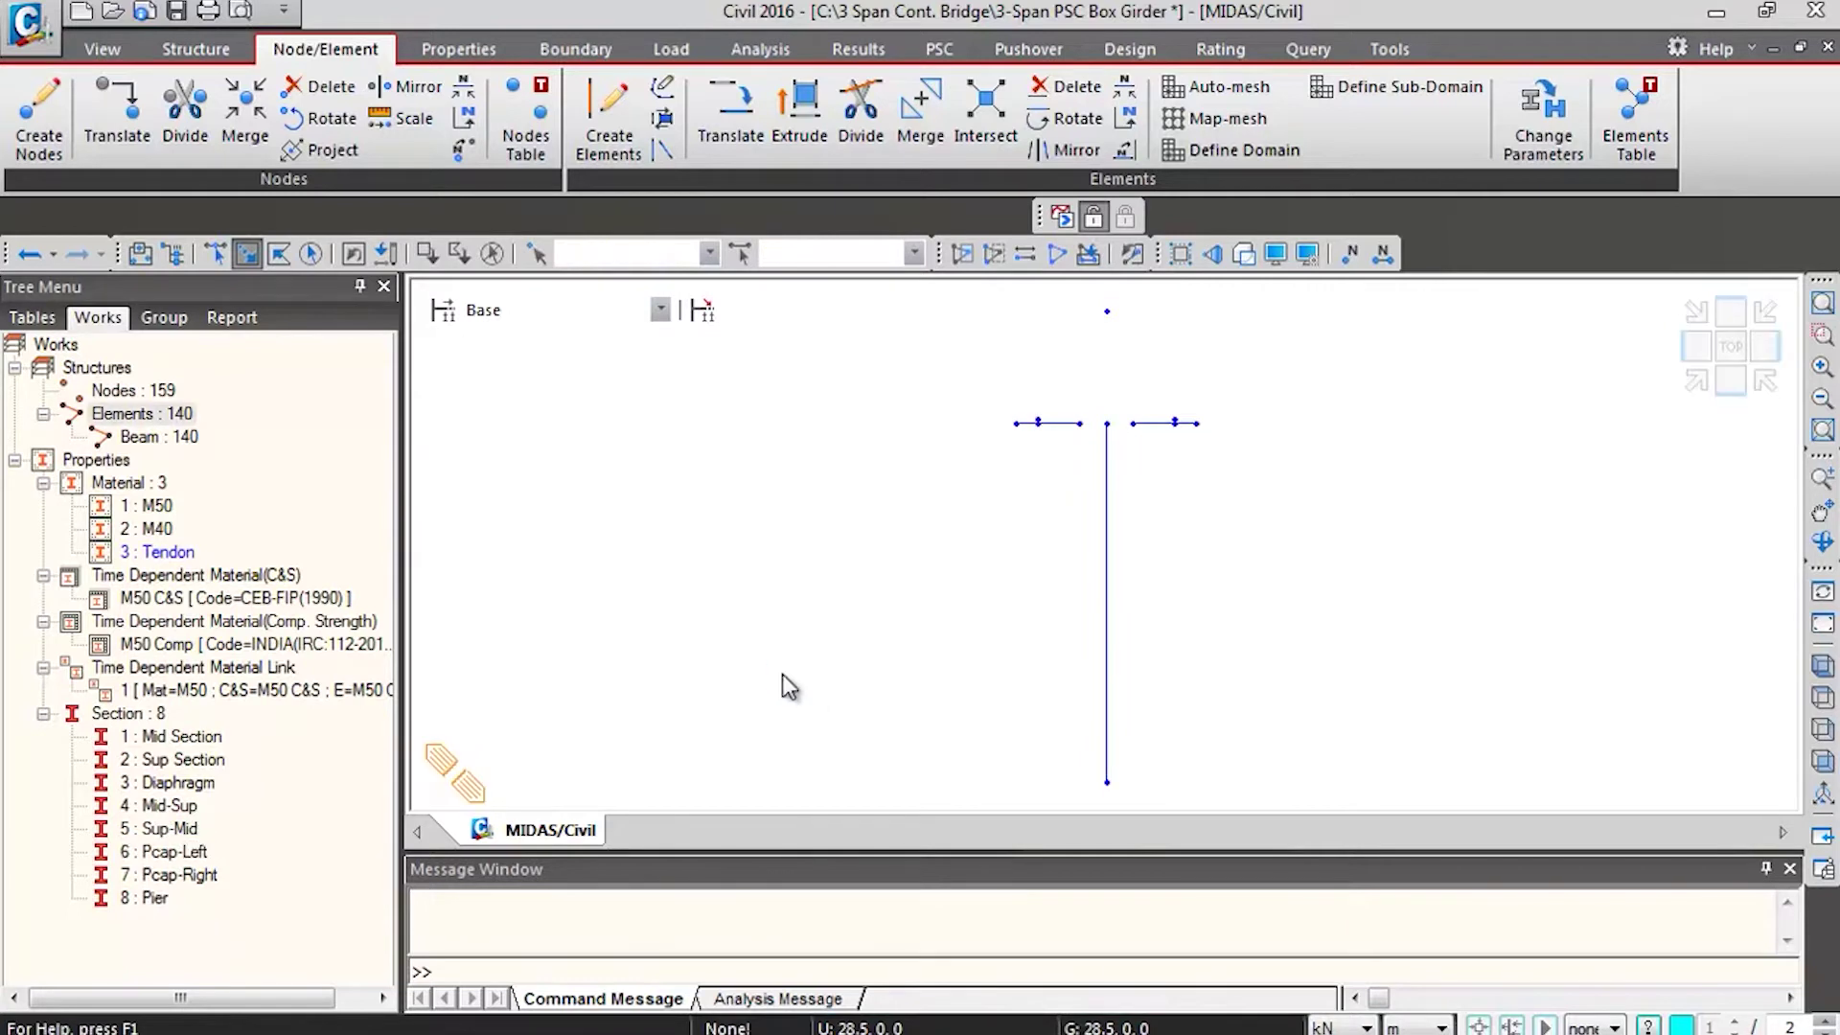
drag(782, 674, 1178, 463)
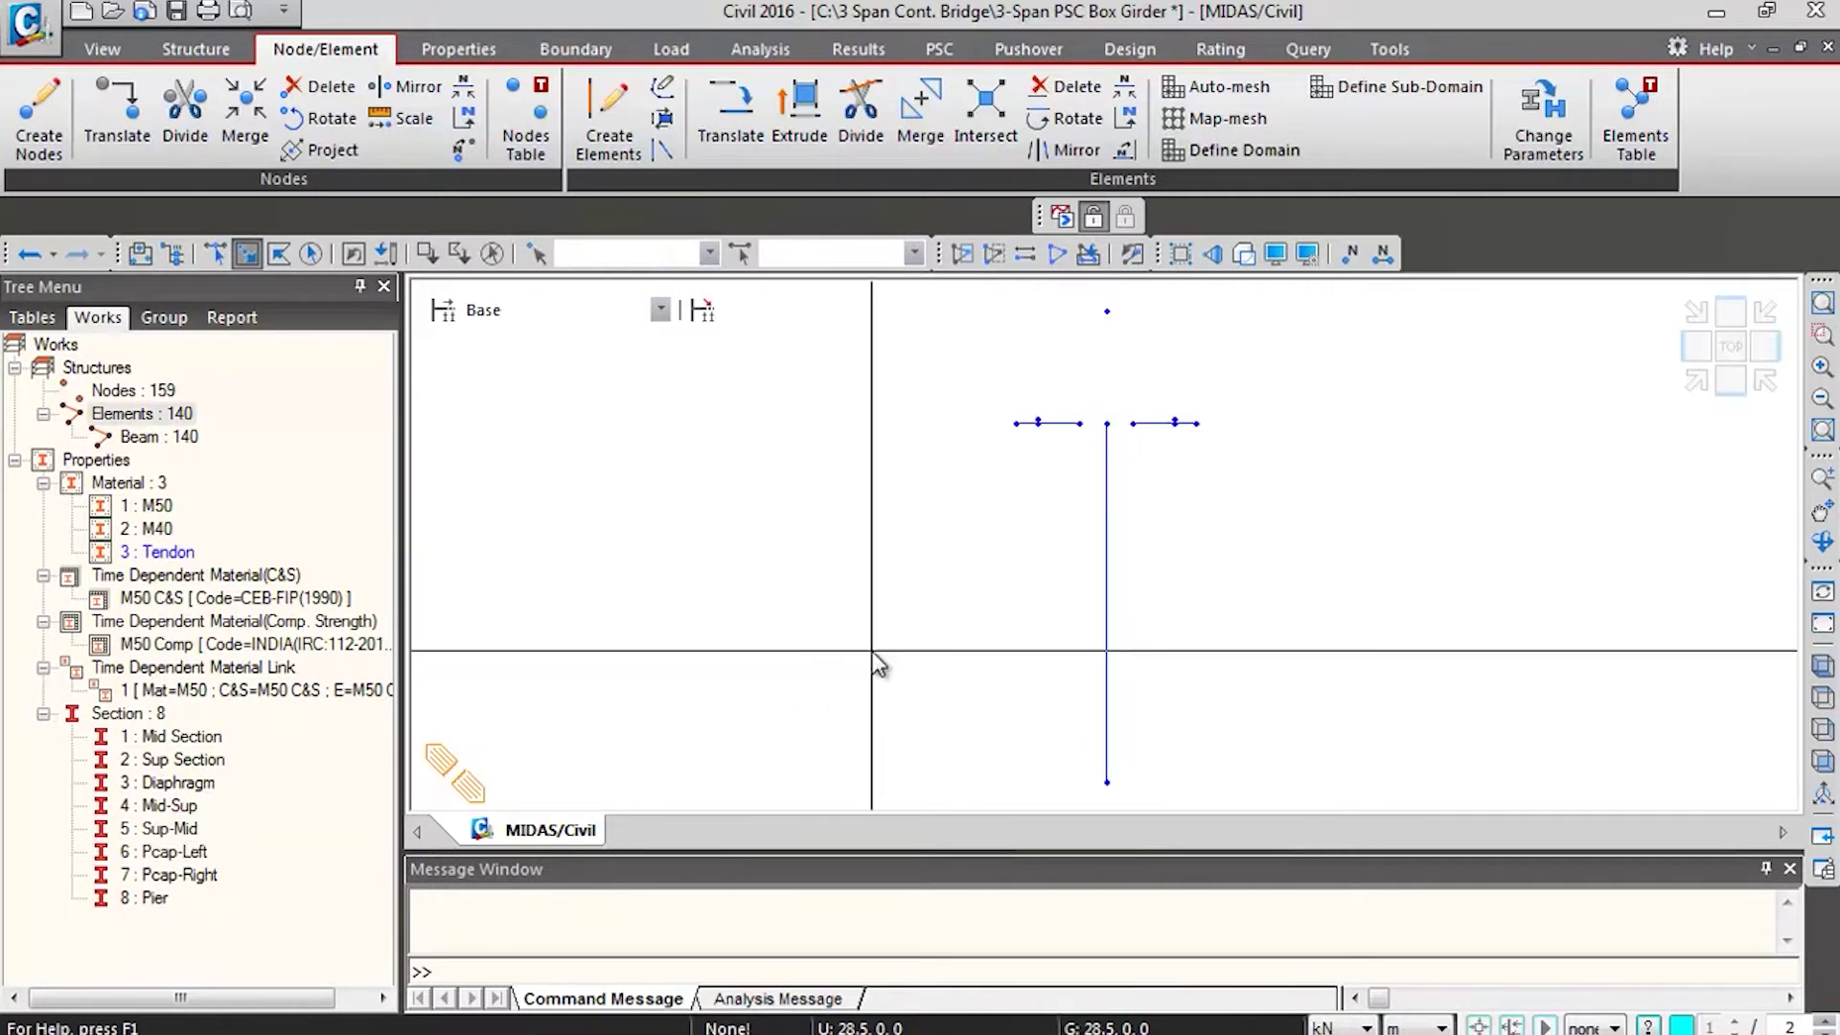
Turn on Hidden Surface shading and zoom into the box-girder cross-section over the pier
click(1696, 383)
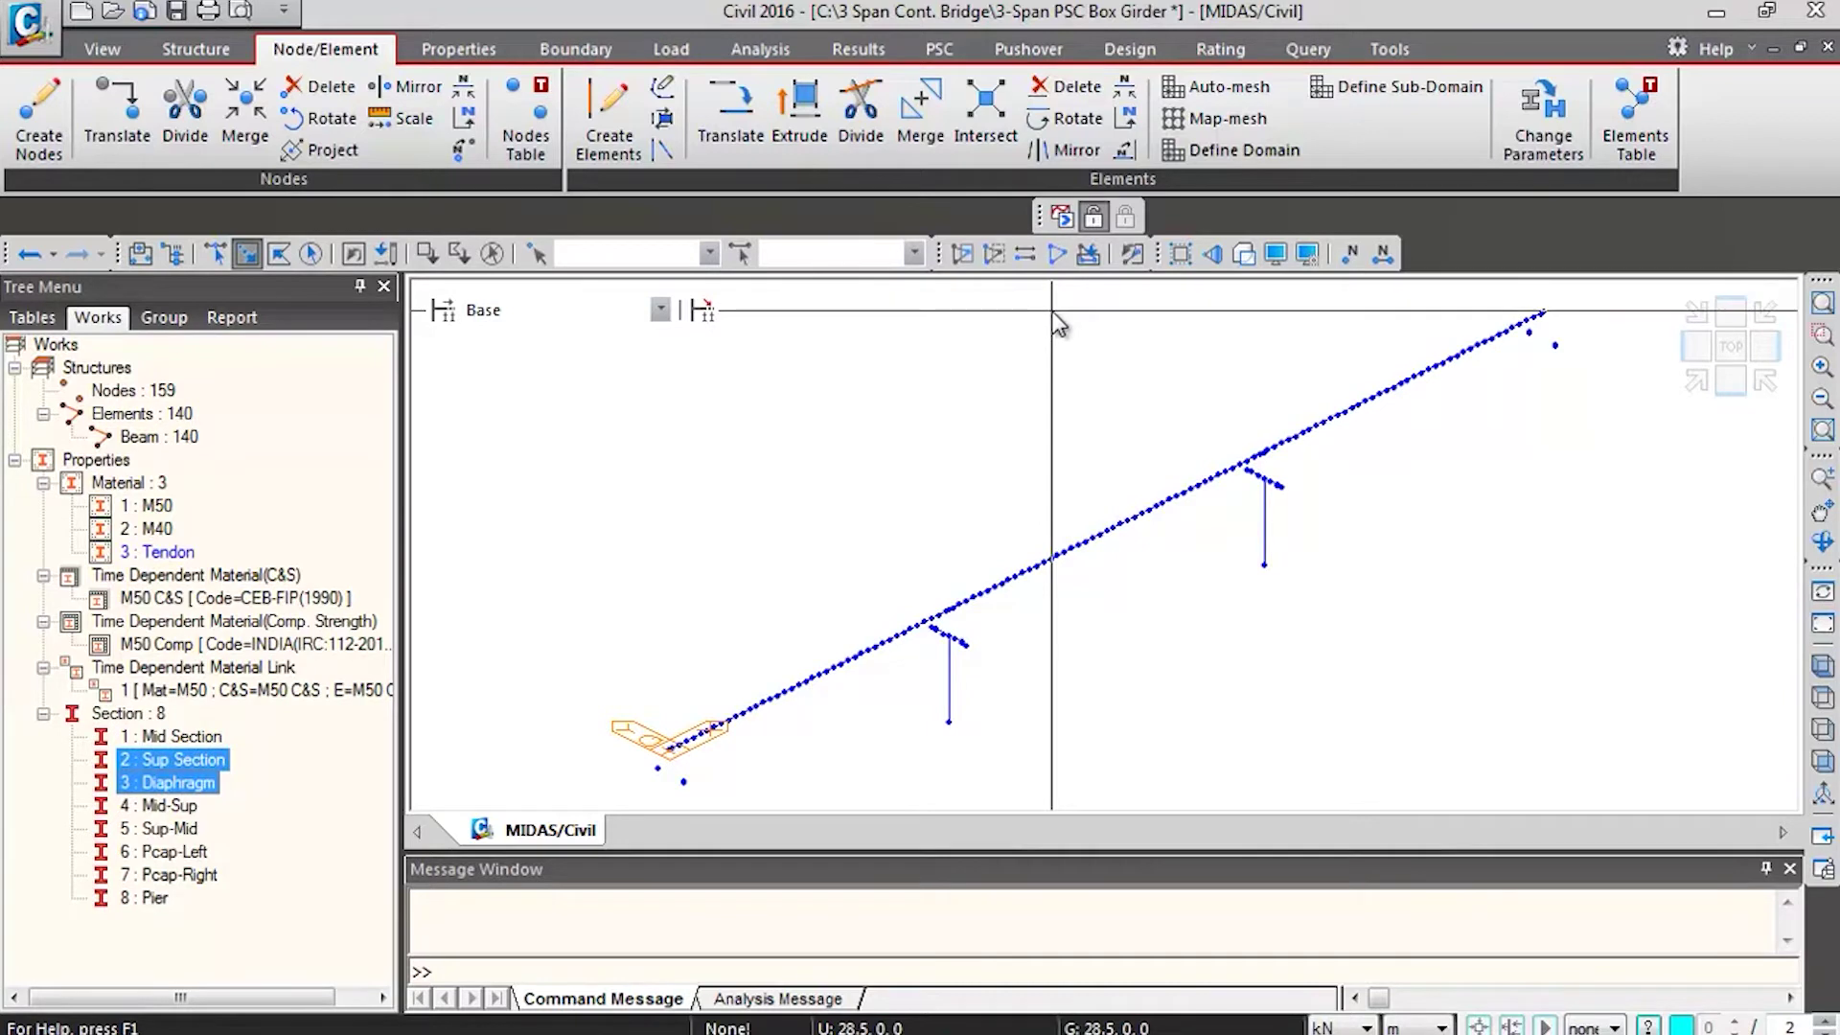
click(1243, 255)
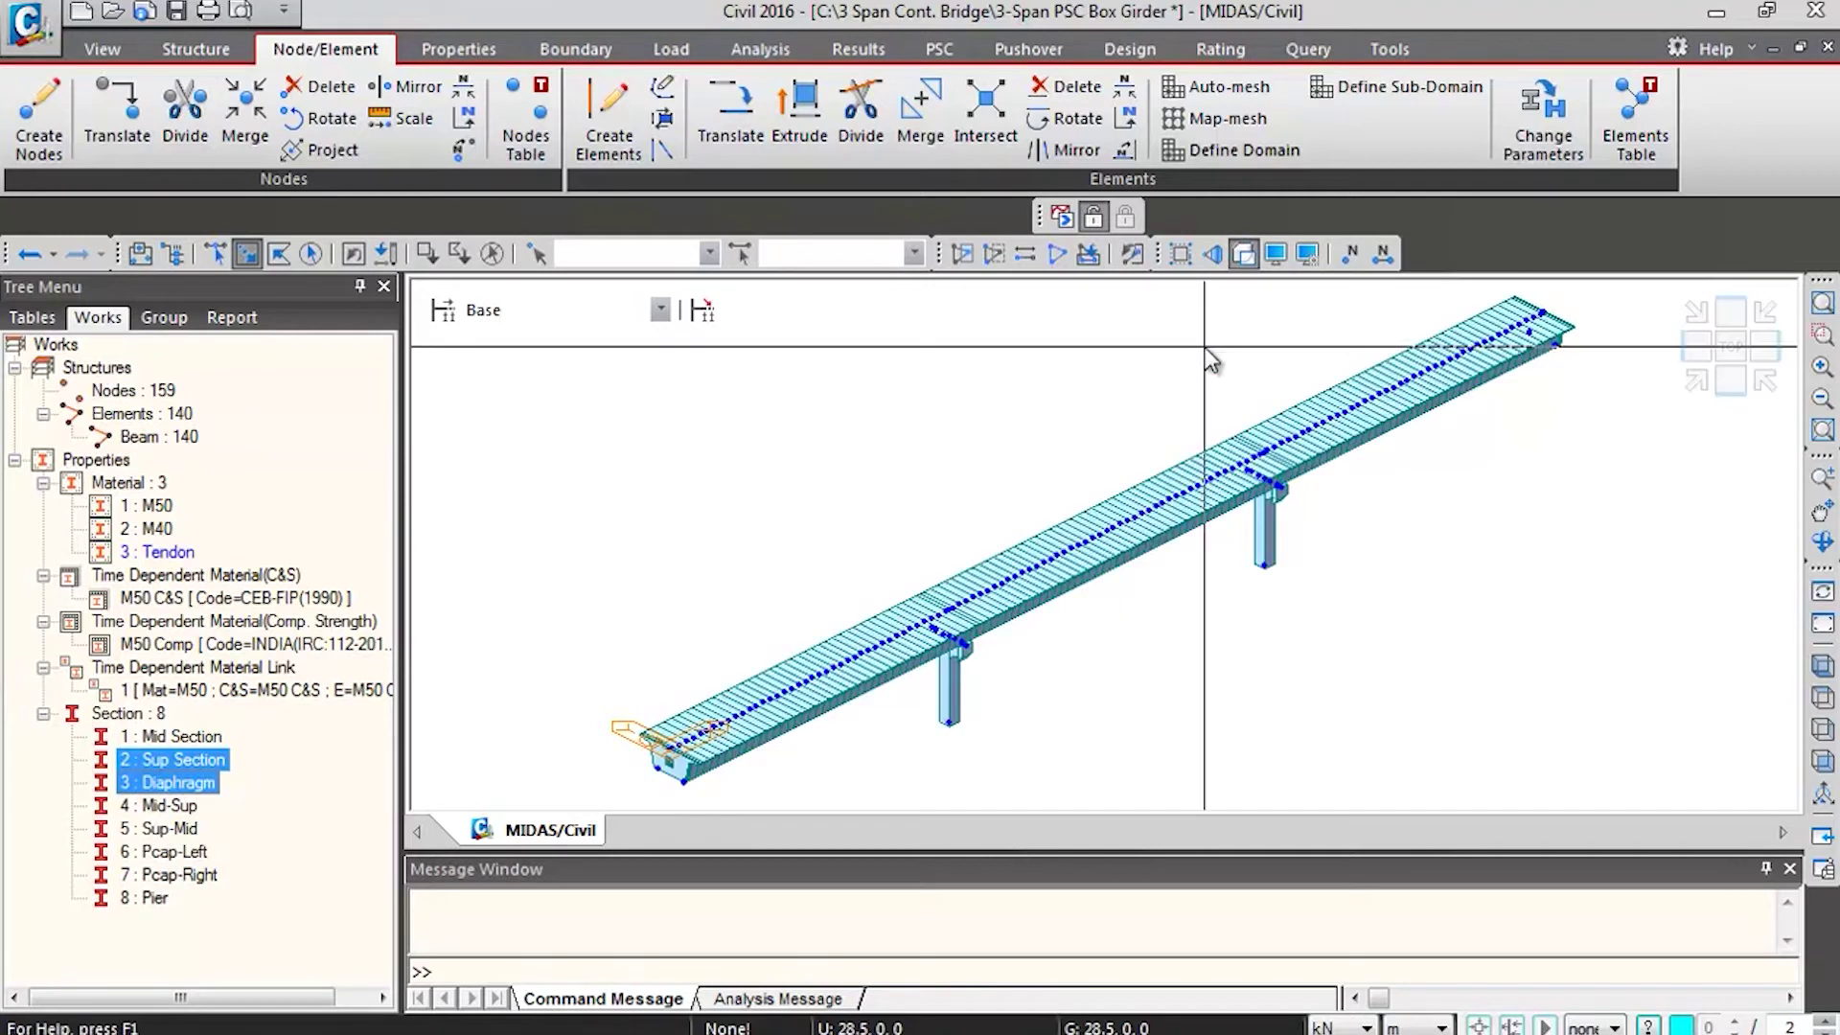
click(1693, 346)
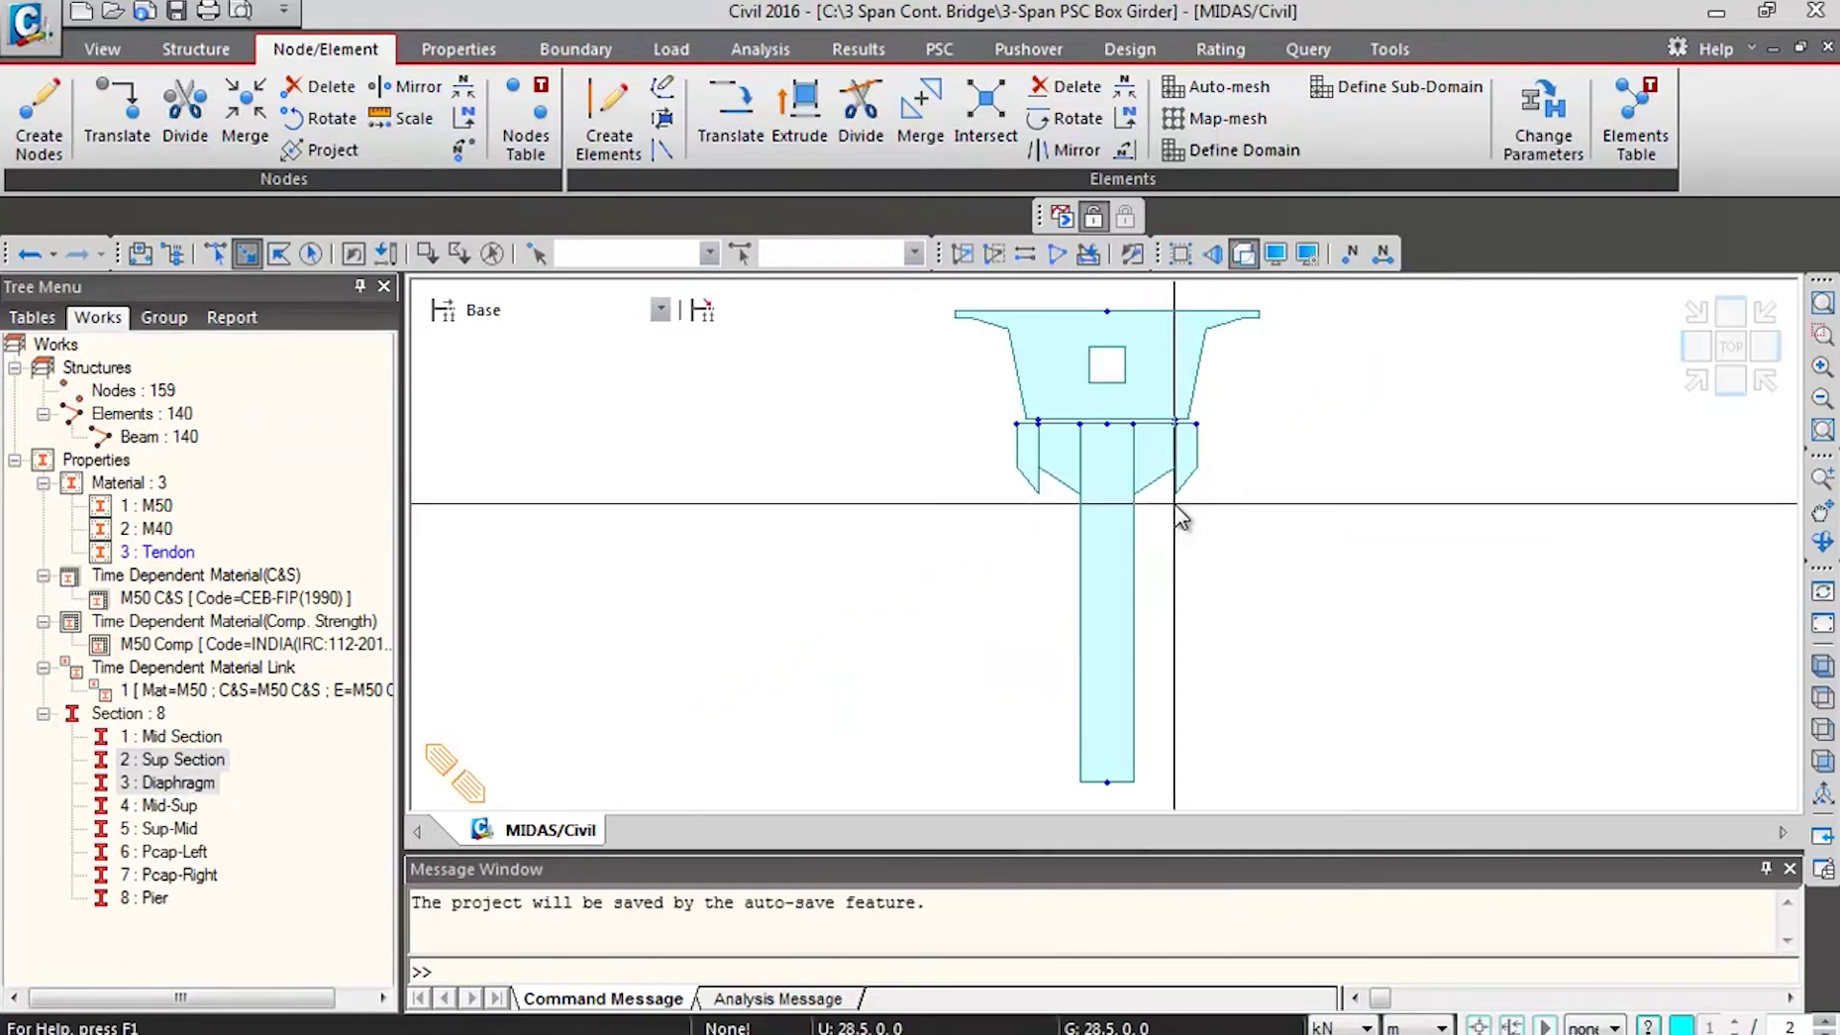
scroll(1181, 492, up, 2)
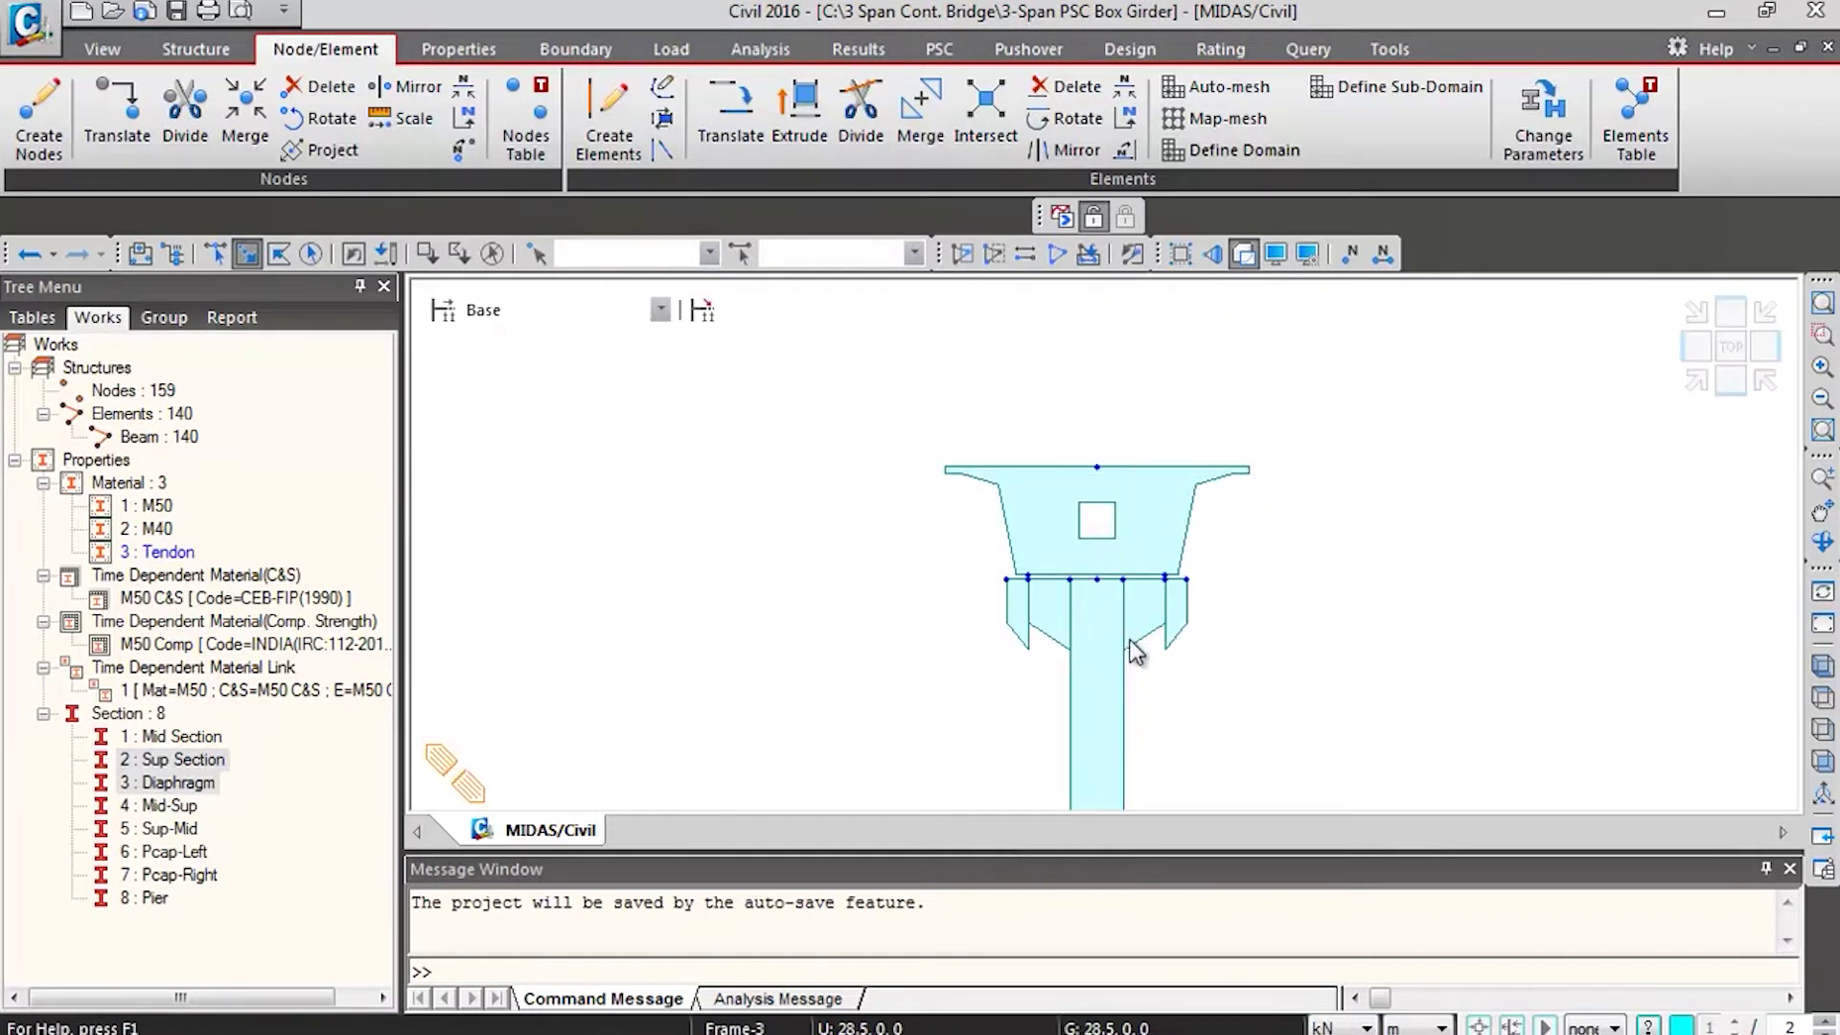
scroll(1161, 624, up, 1)
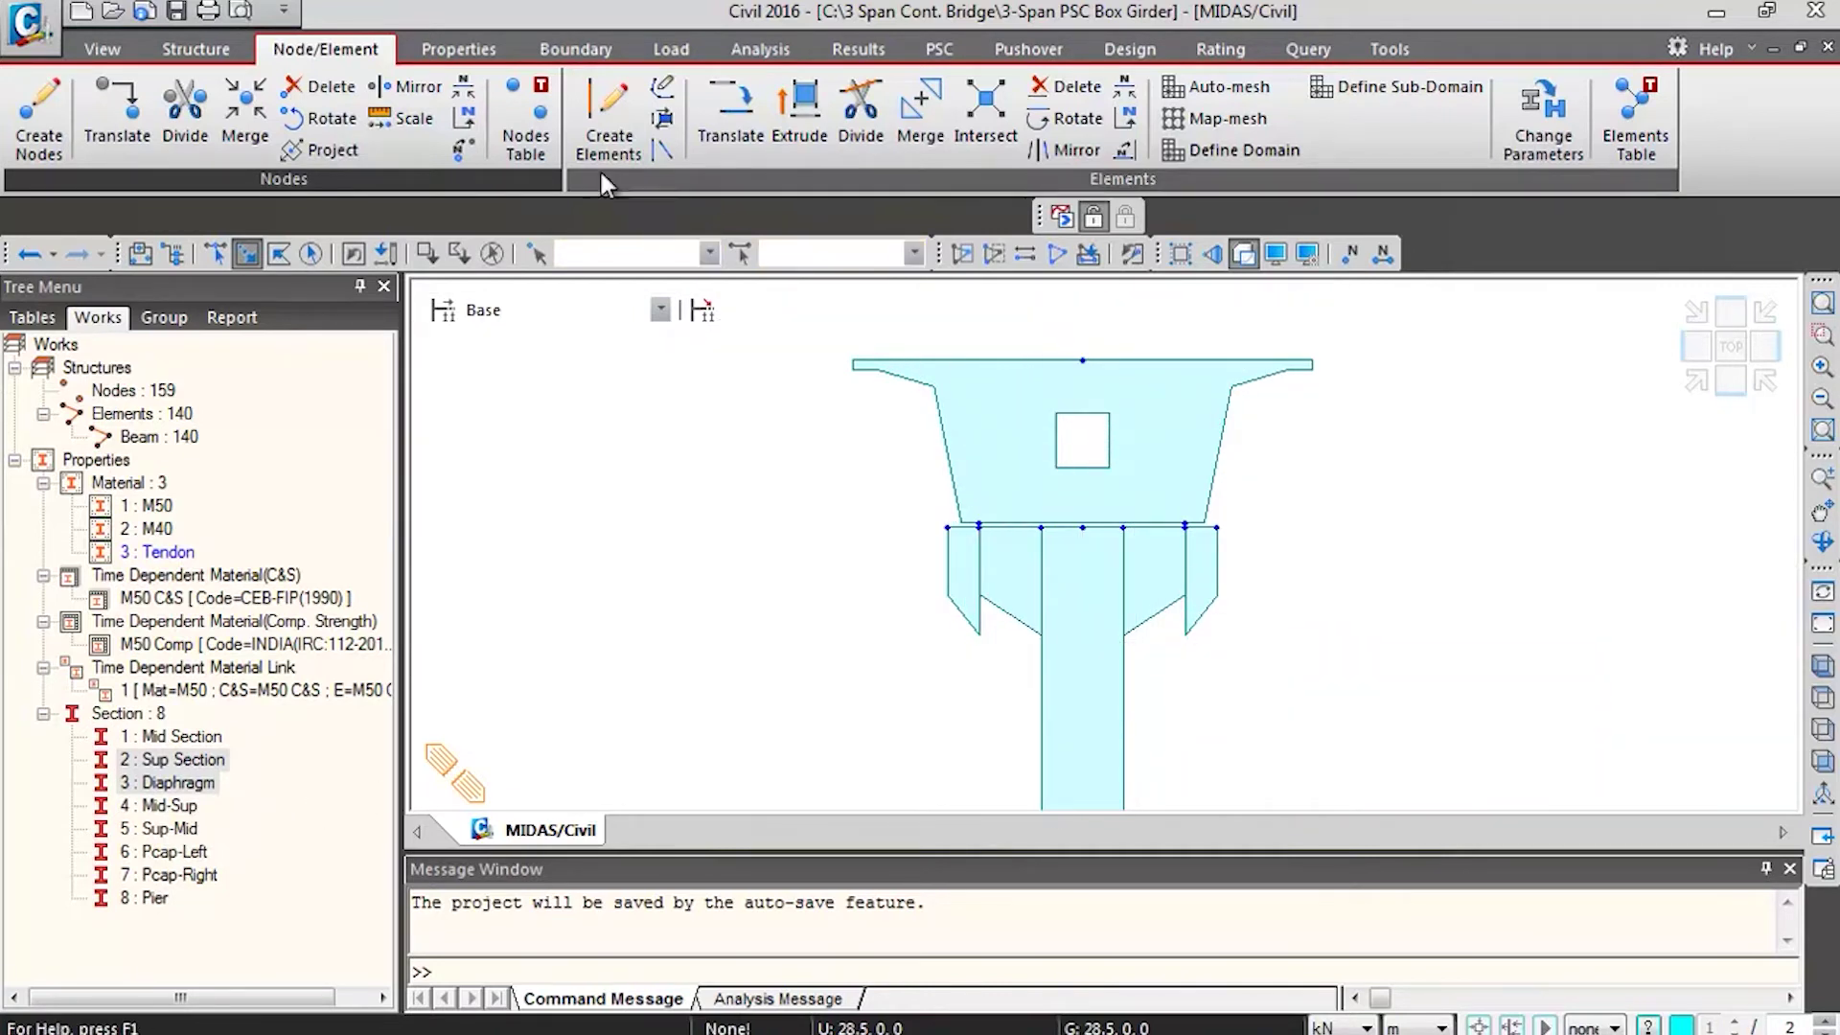
Open Properties > Tapered Group and add a resized Tree Menu 2 panel showing the Works tree
click(489, 56)
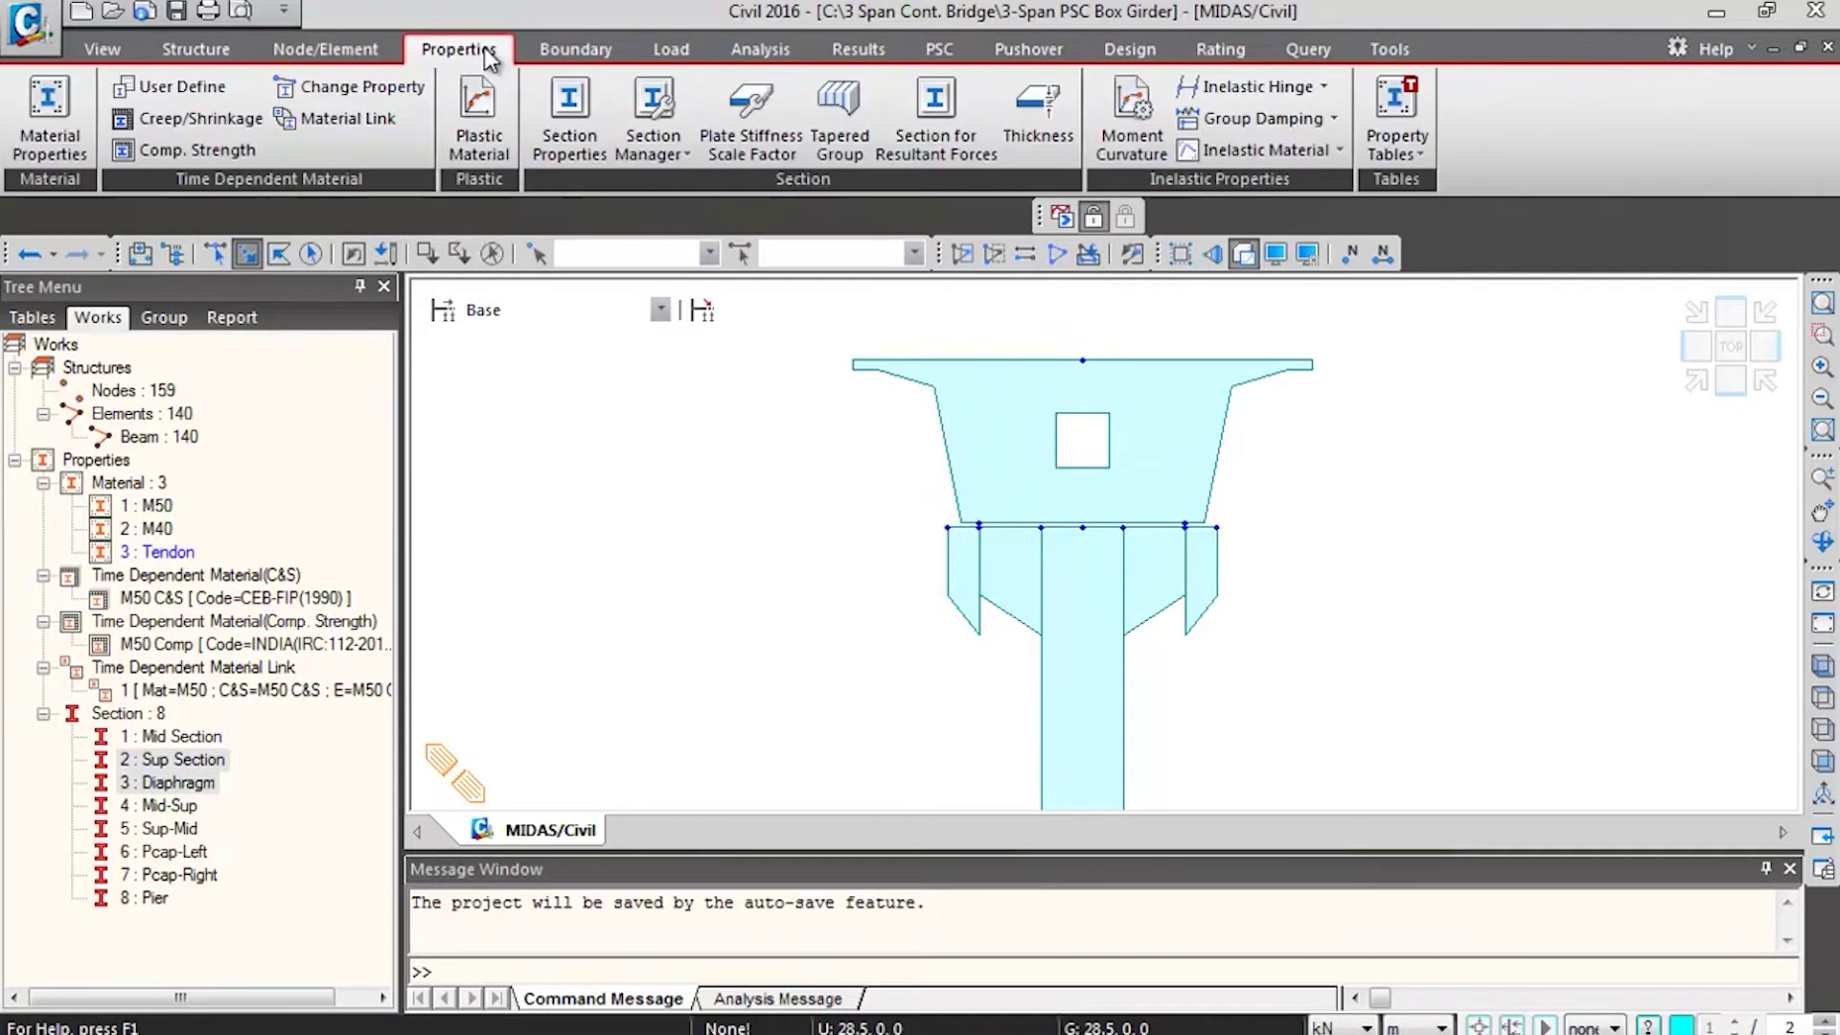
click(849, 142)
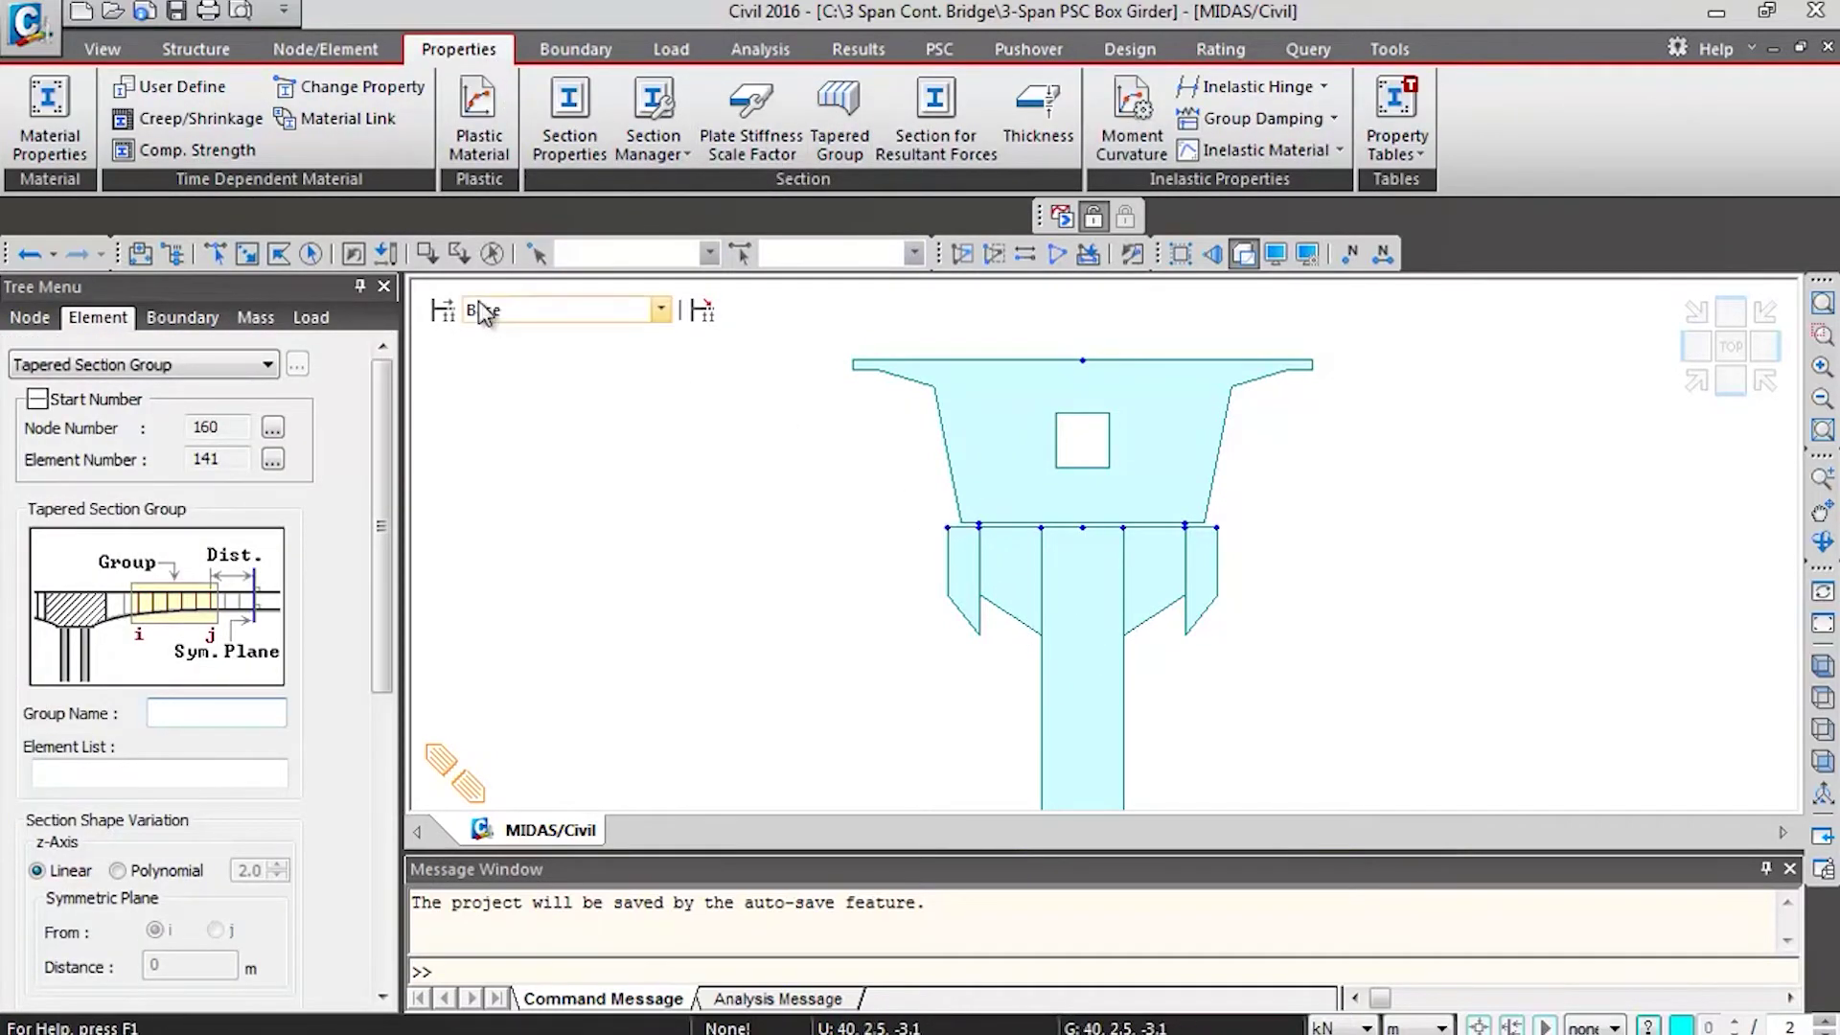
right_click(1050, 257)
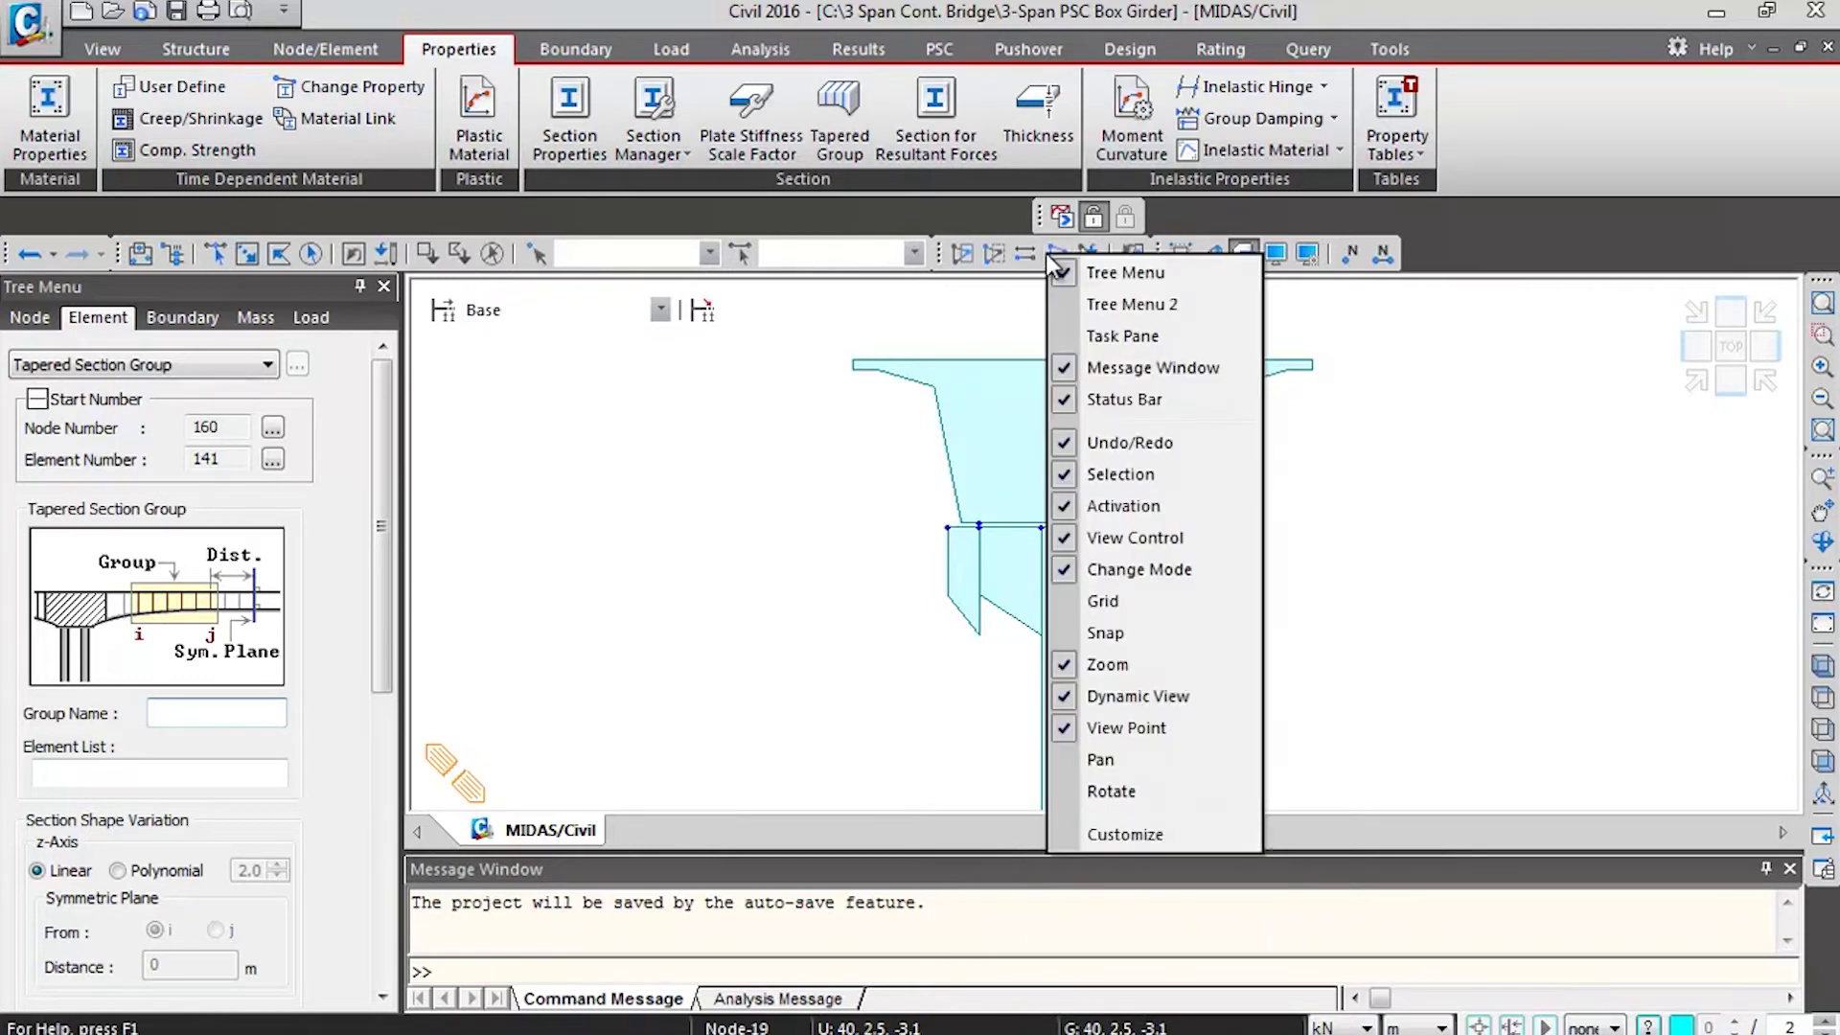
click(1090, 305)
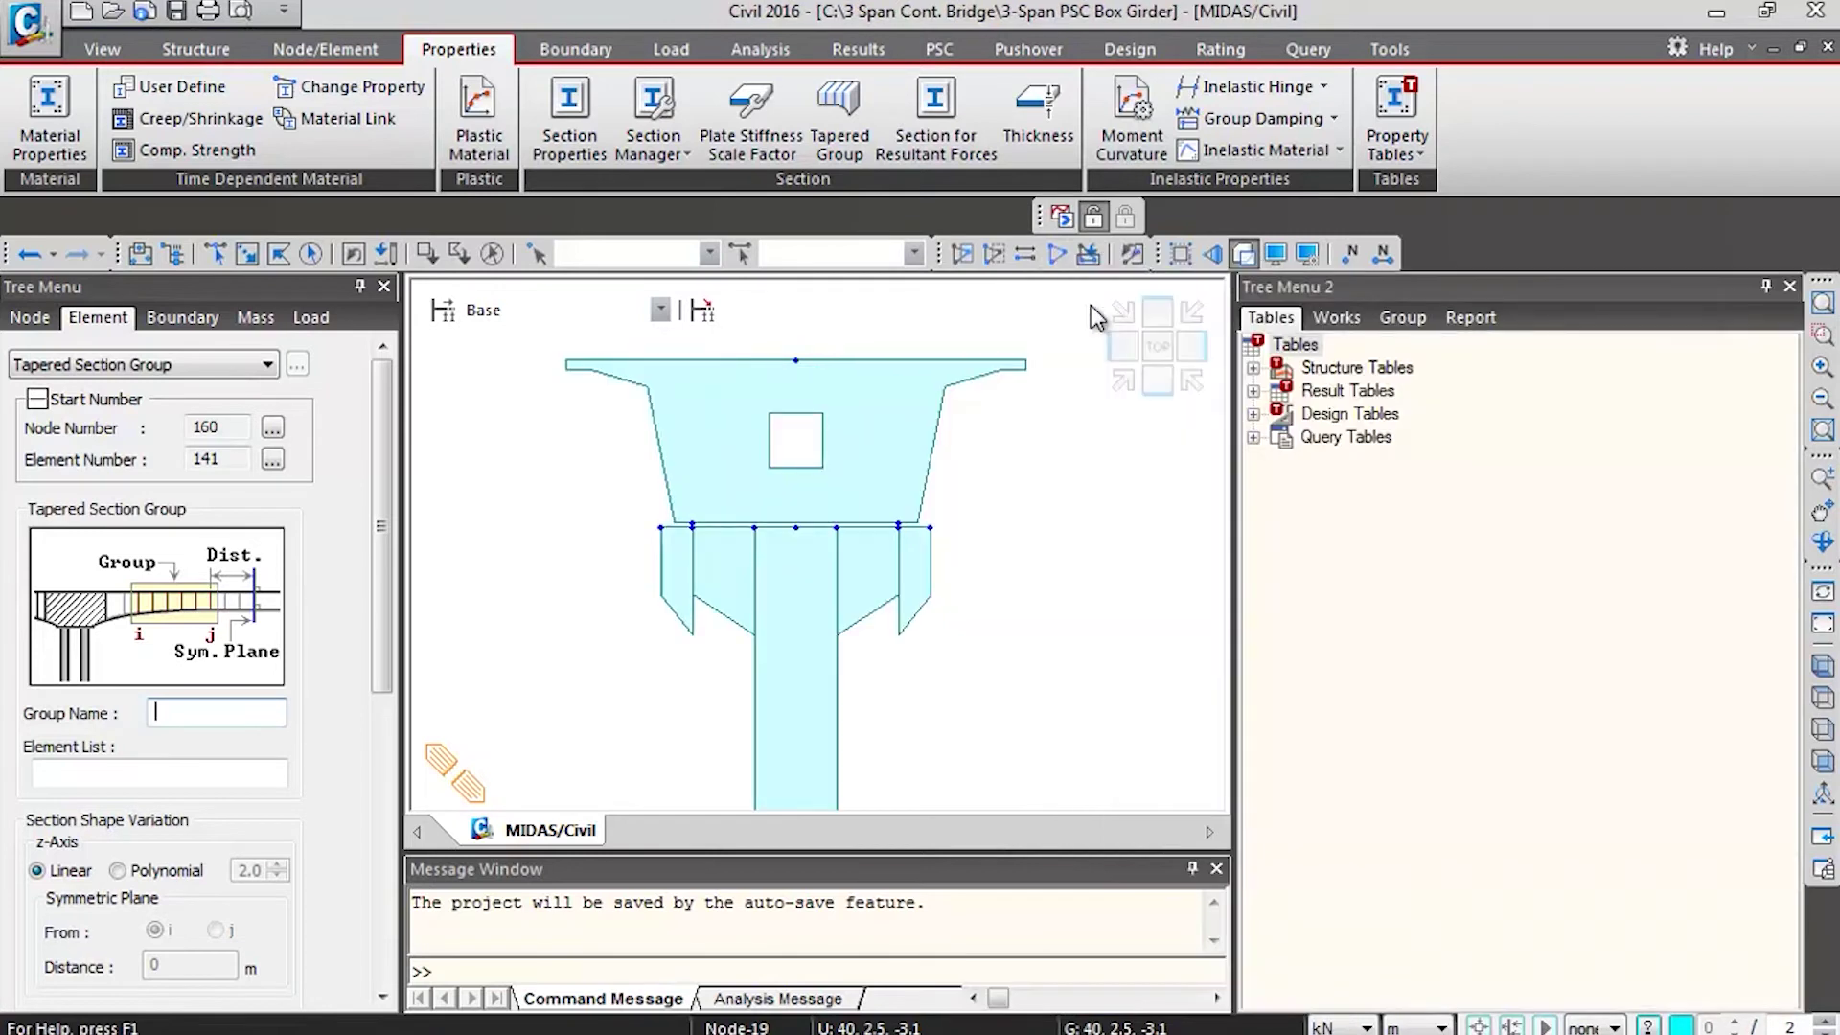
drag(1238, 388, 1425, 415)
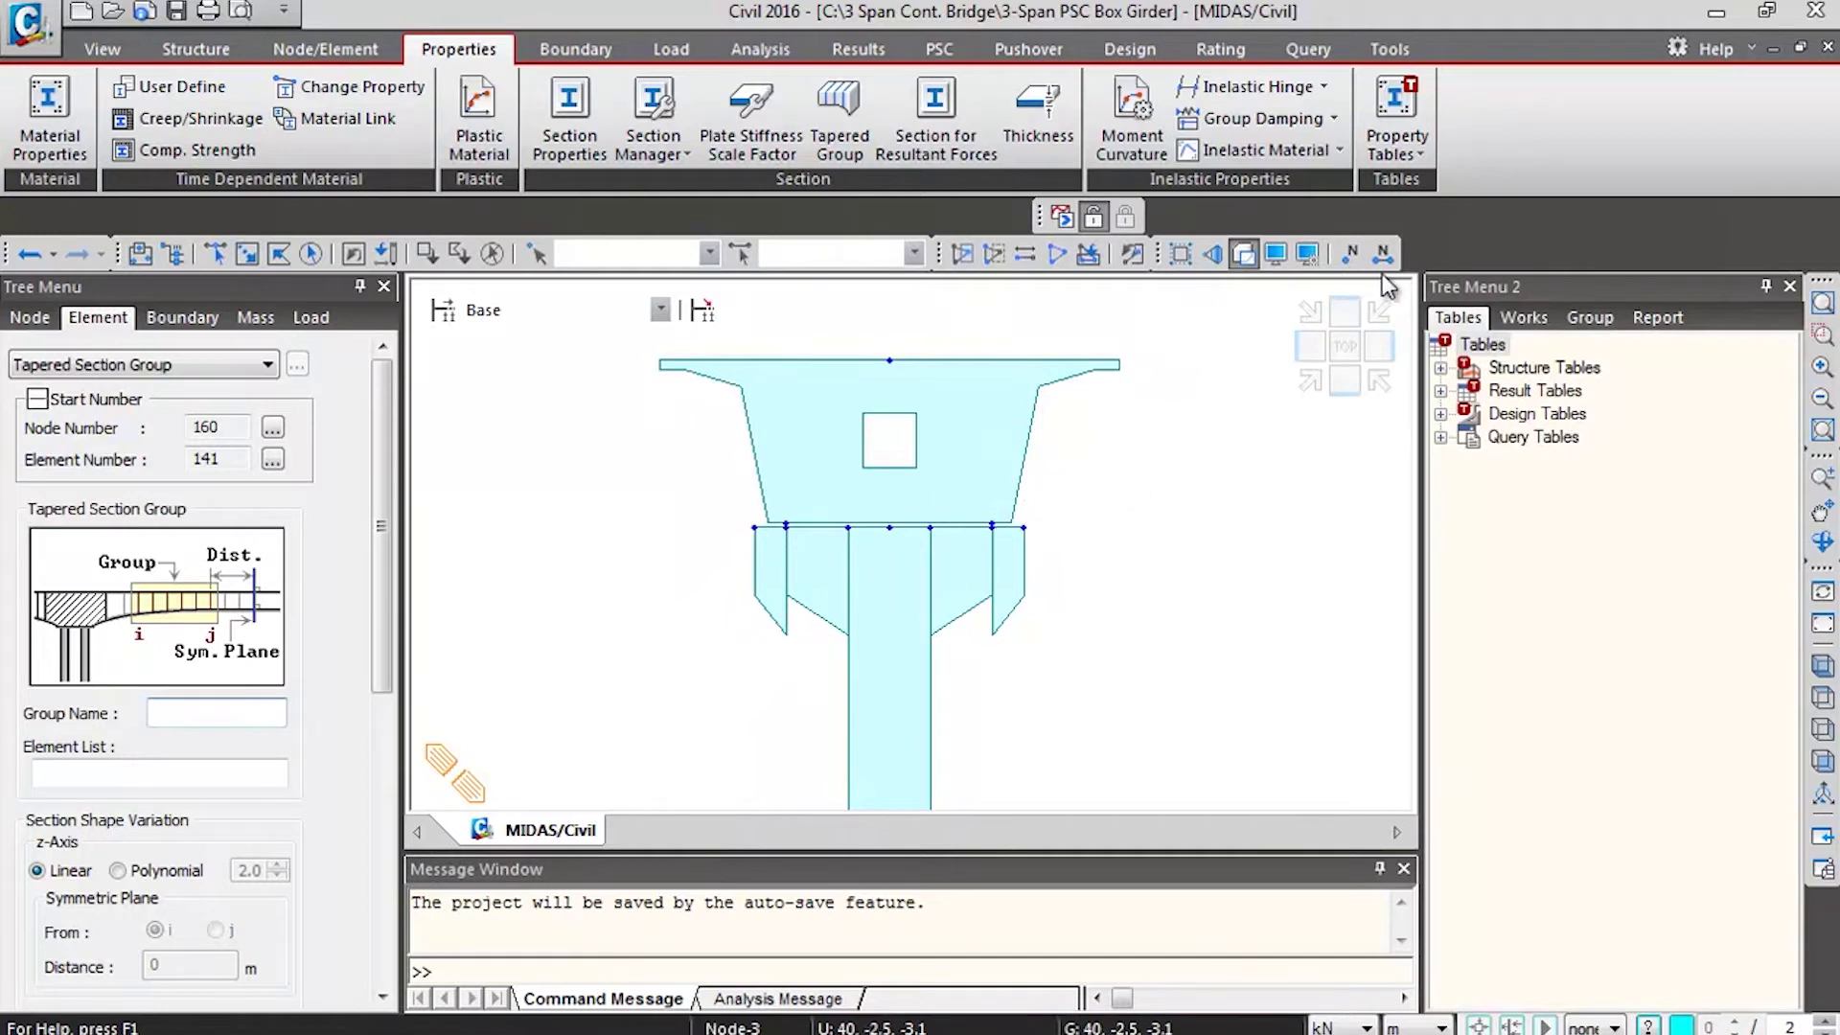
click(1522, 317)
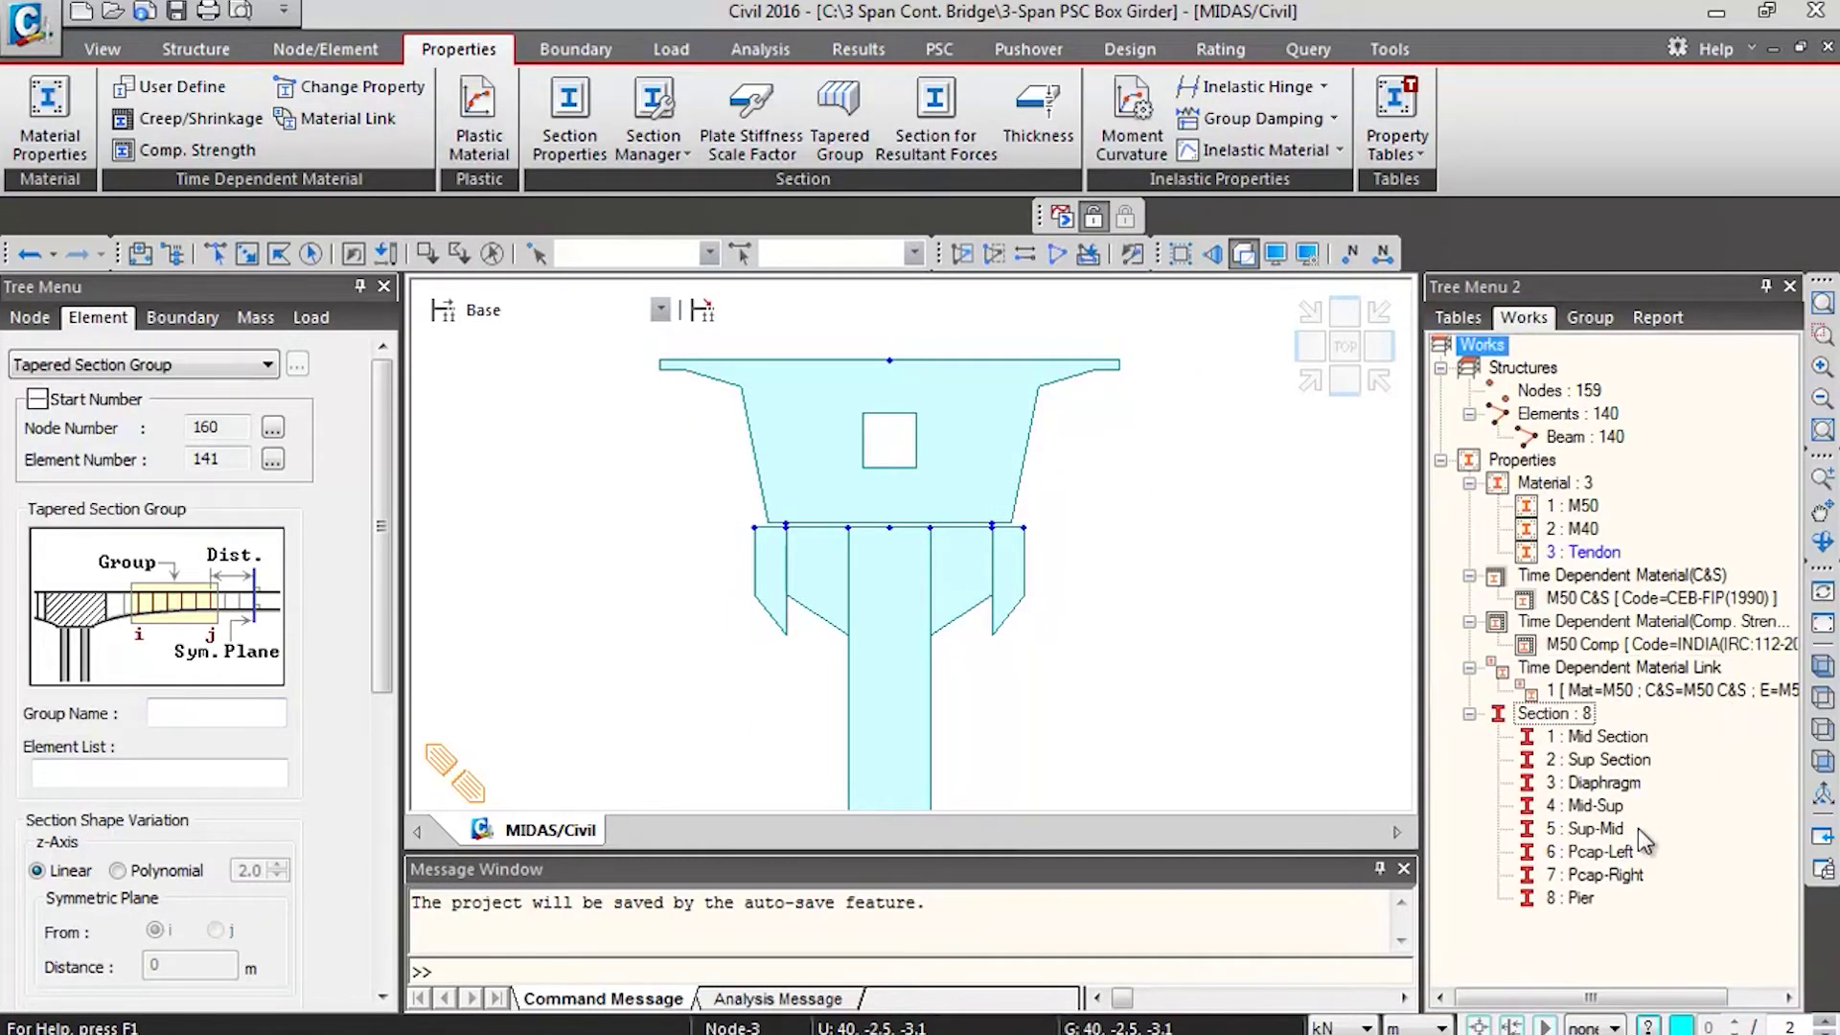
Create tapered section group Pc-left from the Pcap-Left elements 7to10
double_click(1599, 853)
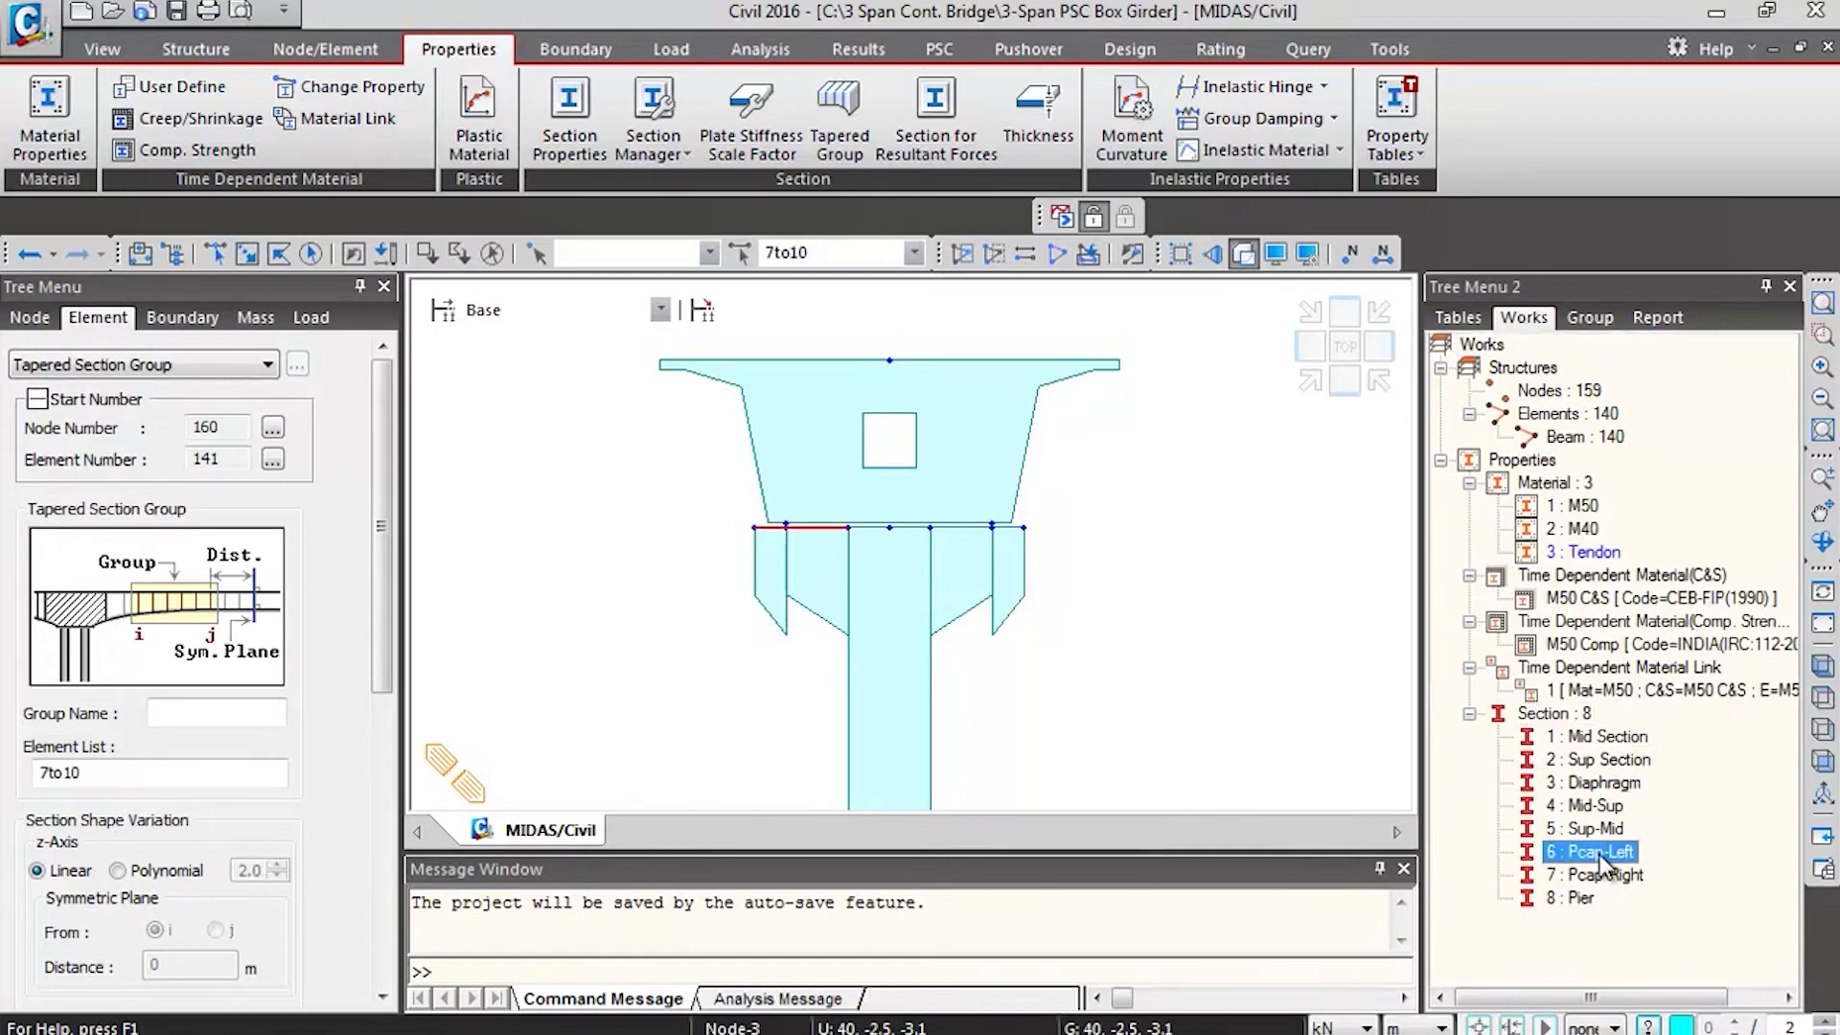
click(247, 720)
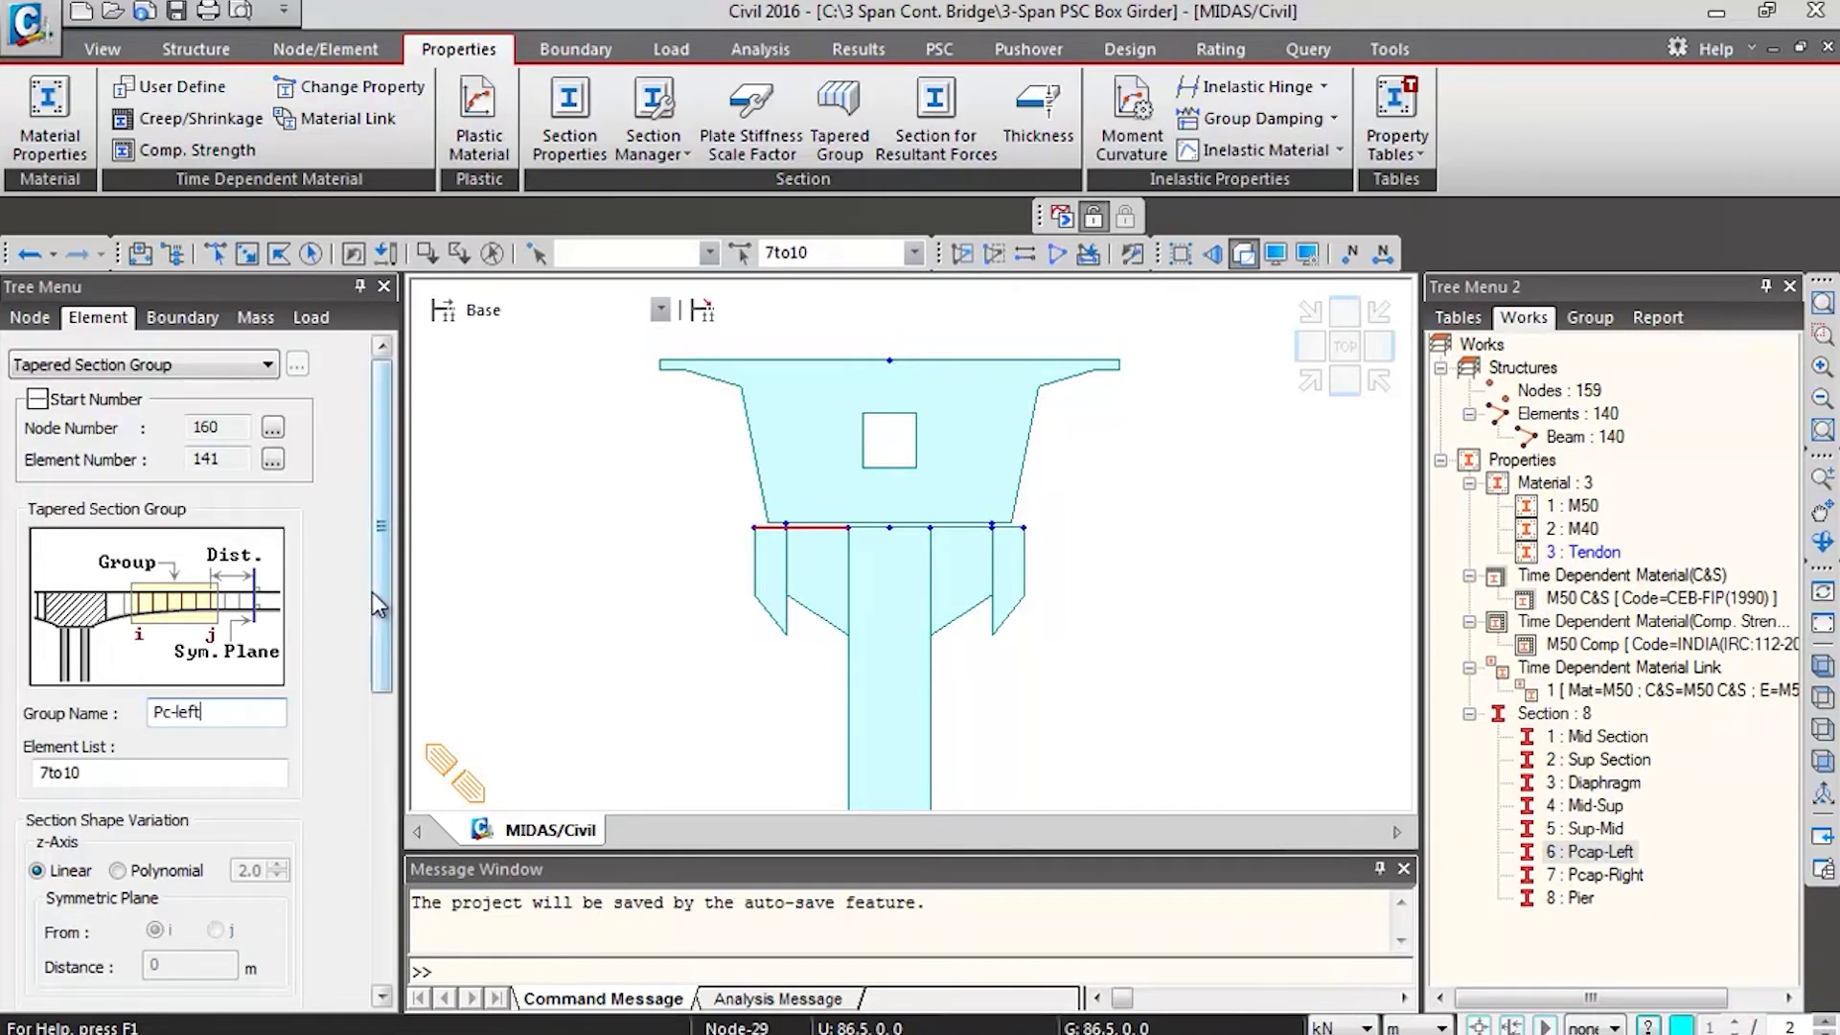
drag(378, 590, 297, 914)
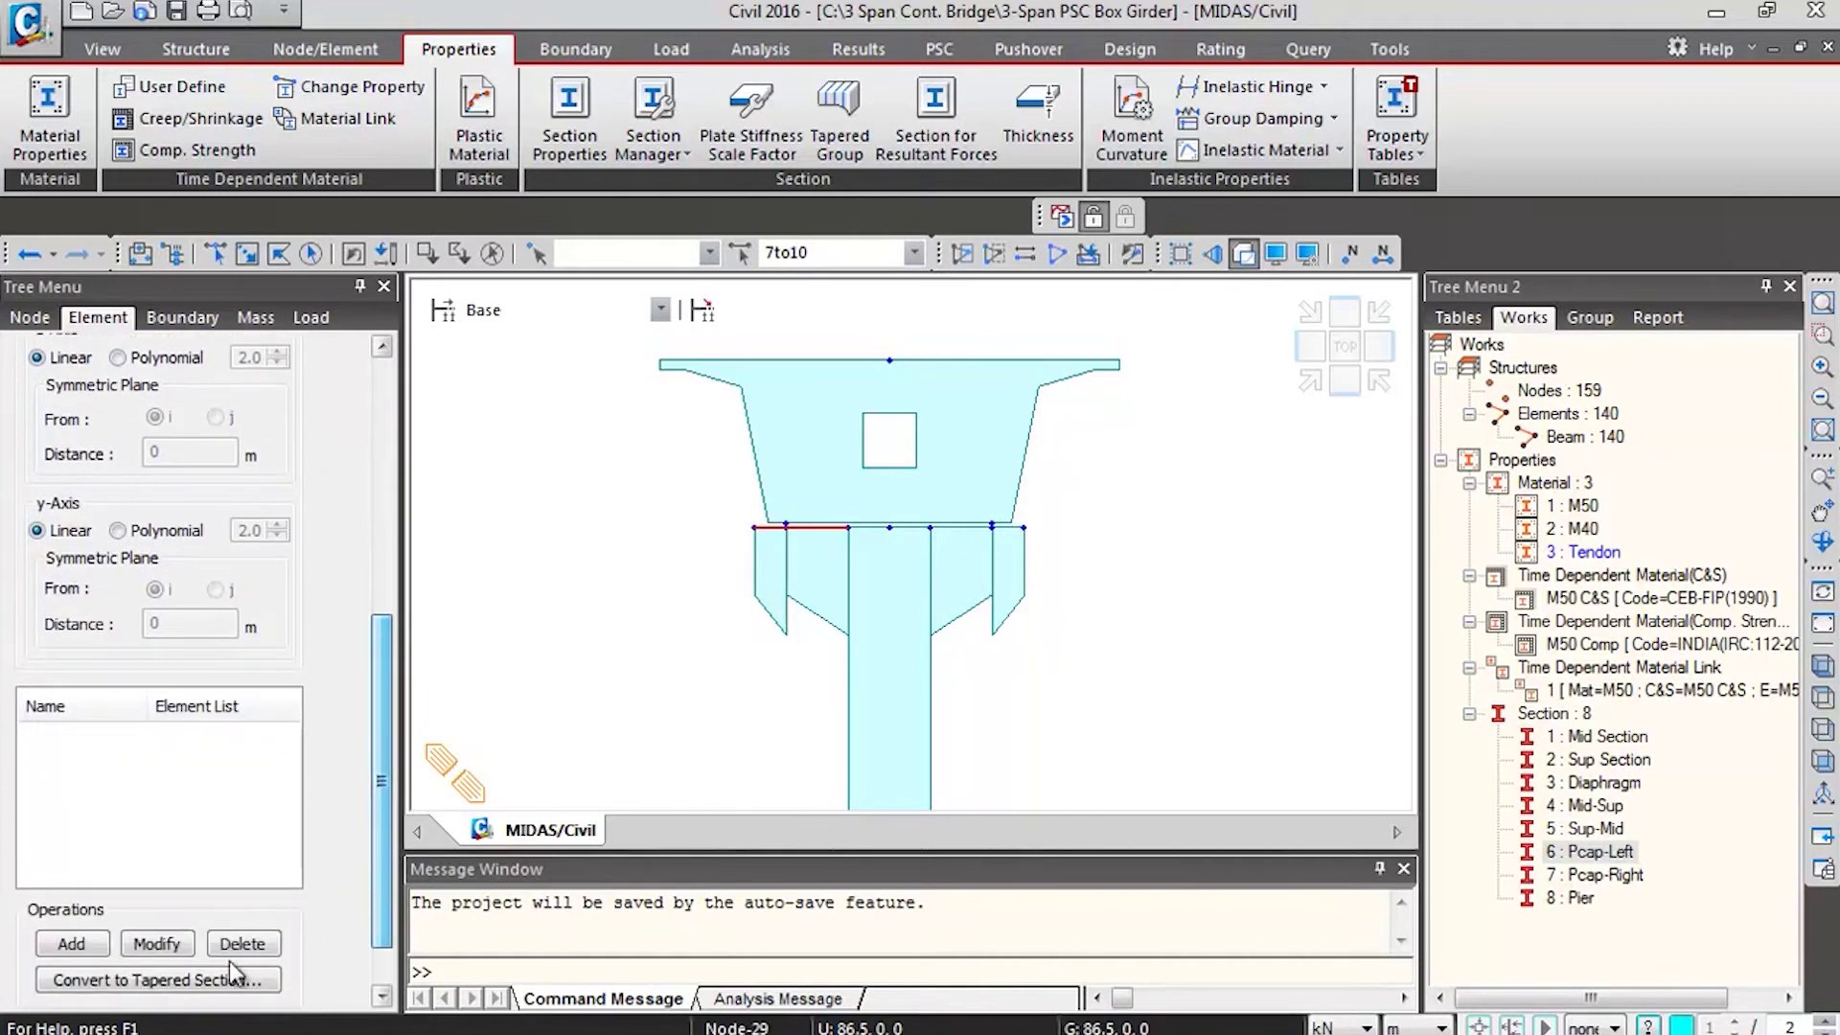
click(76, 940)
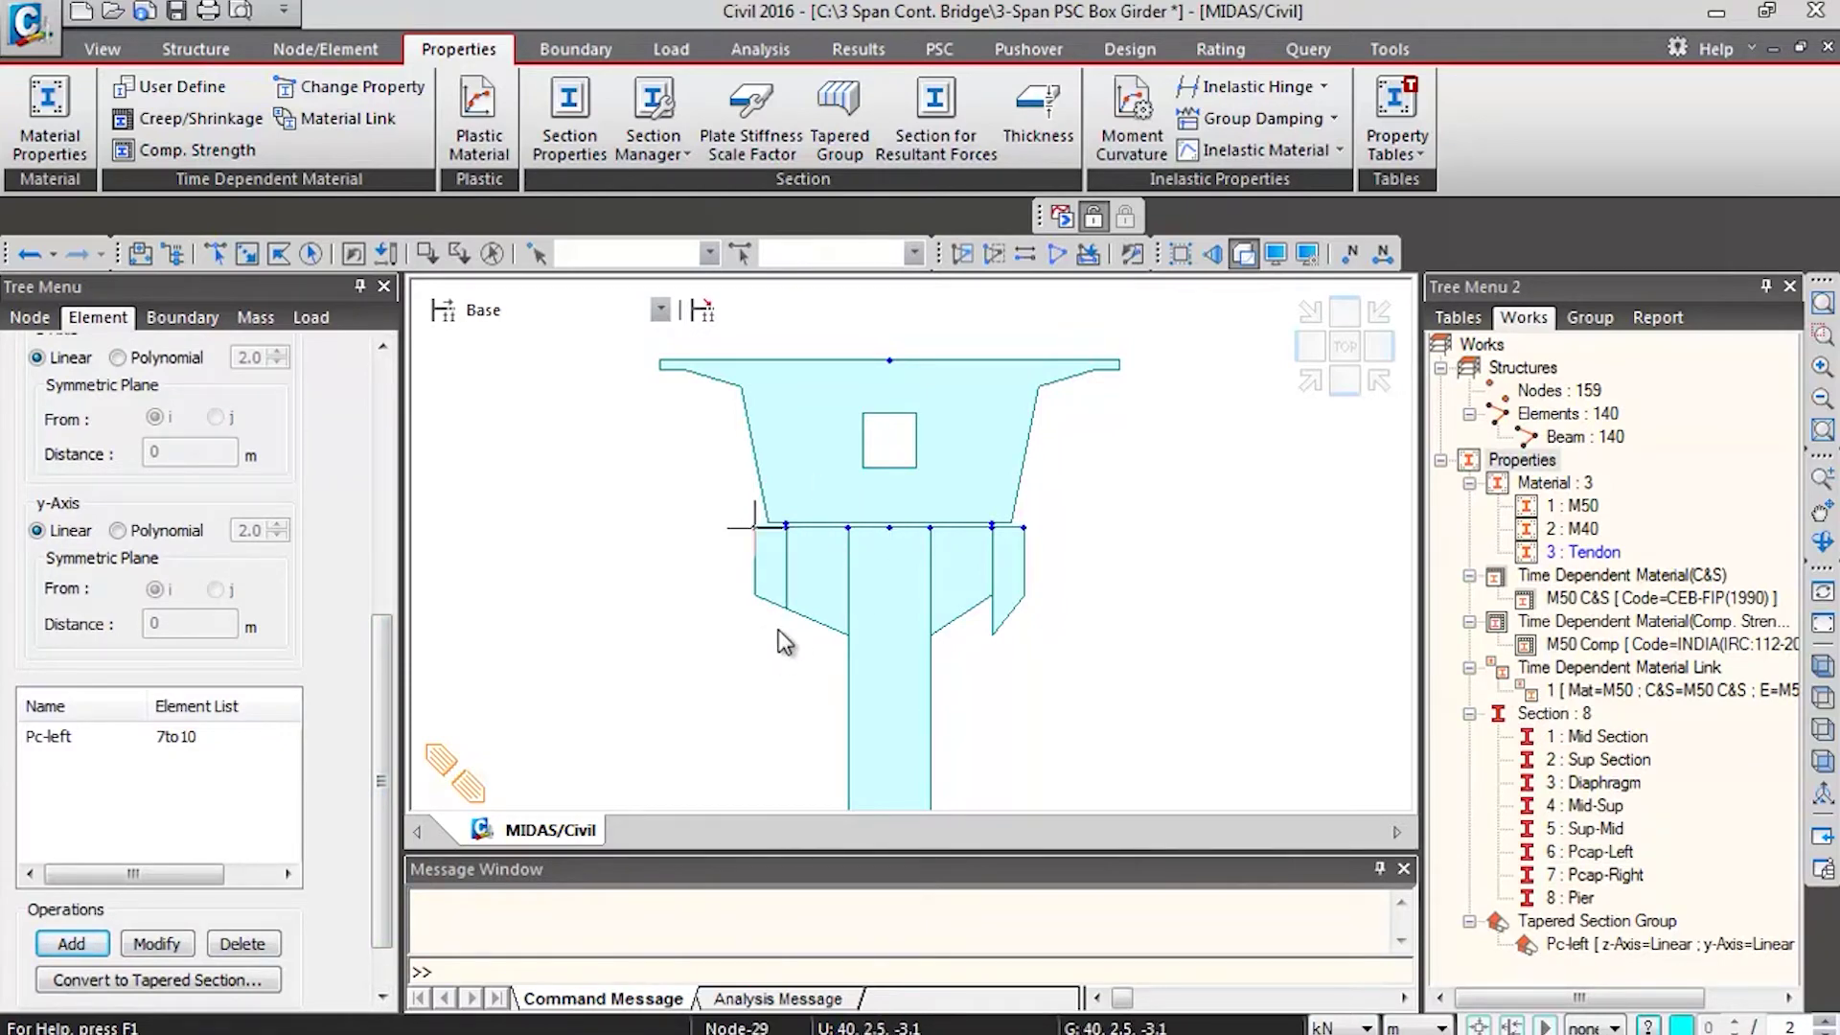
drag(384, 670, 360, 430)
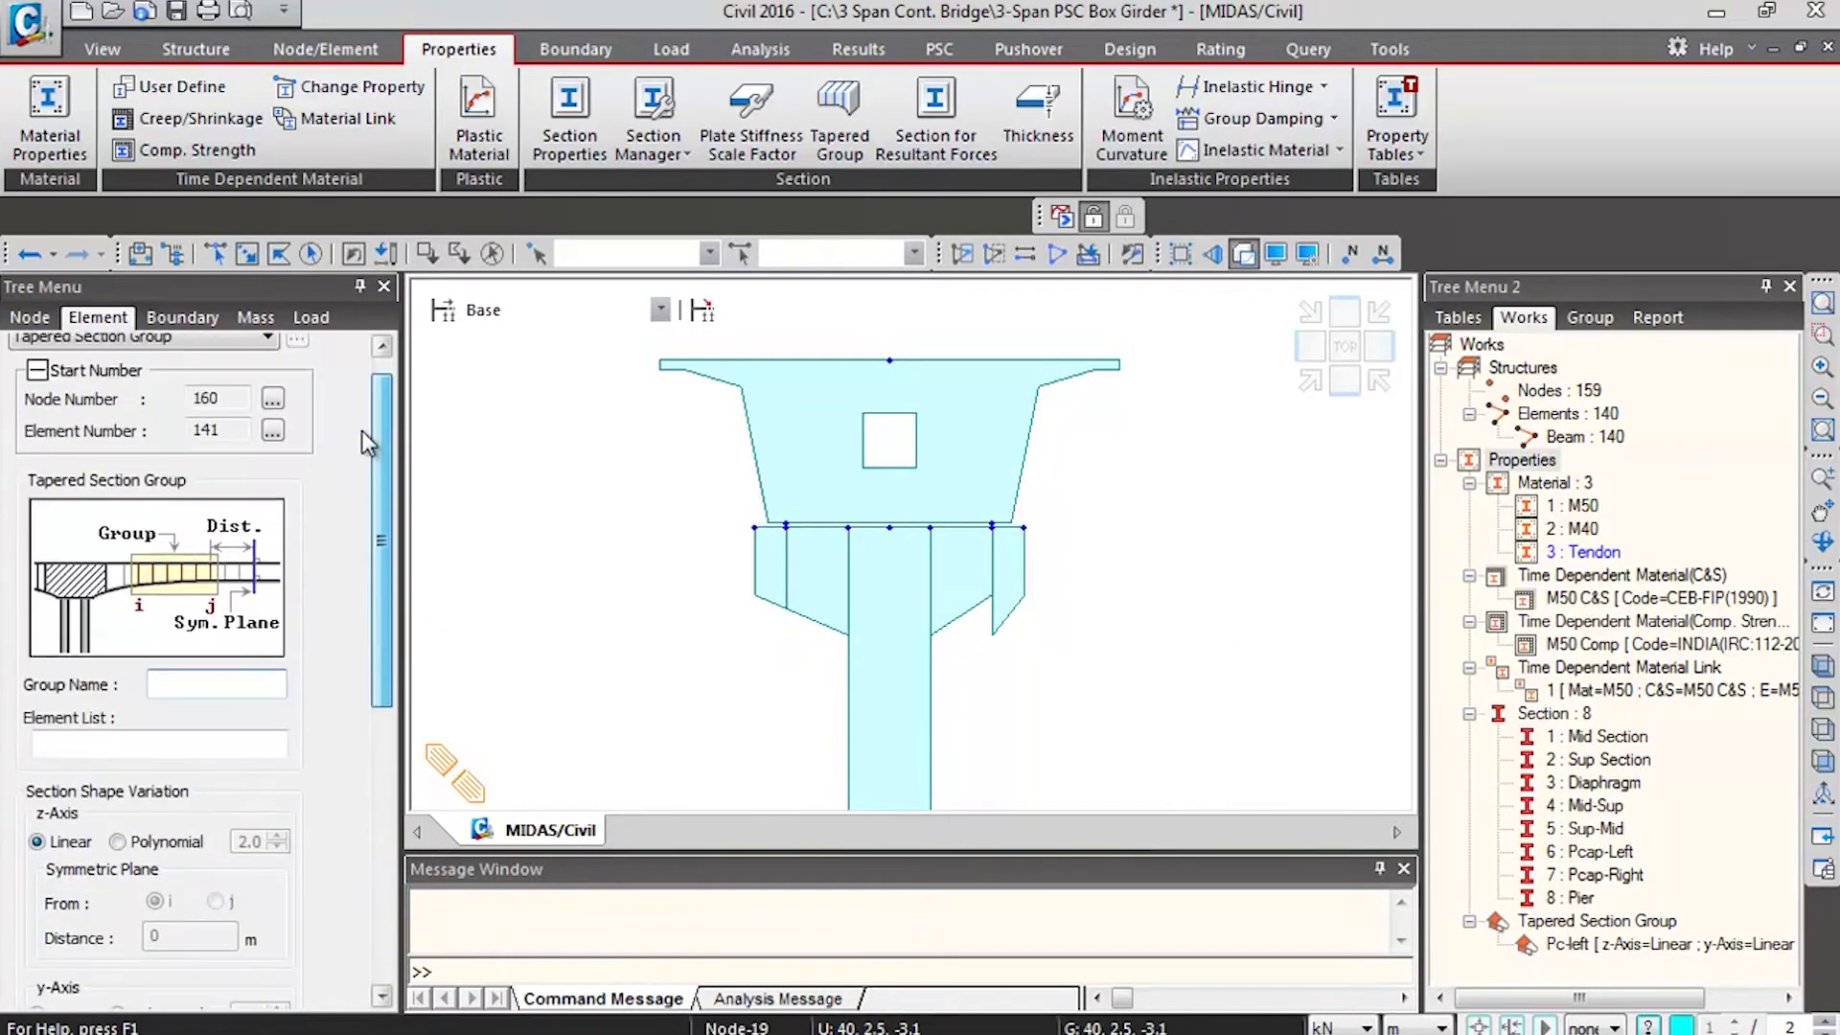
Create tapered section group Pc-right from the Pcap-Right elements 3to6
click(1614, 876)
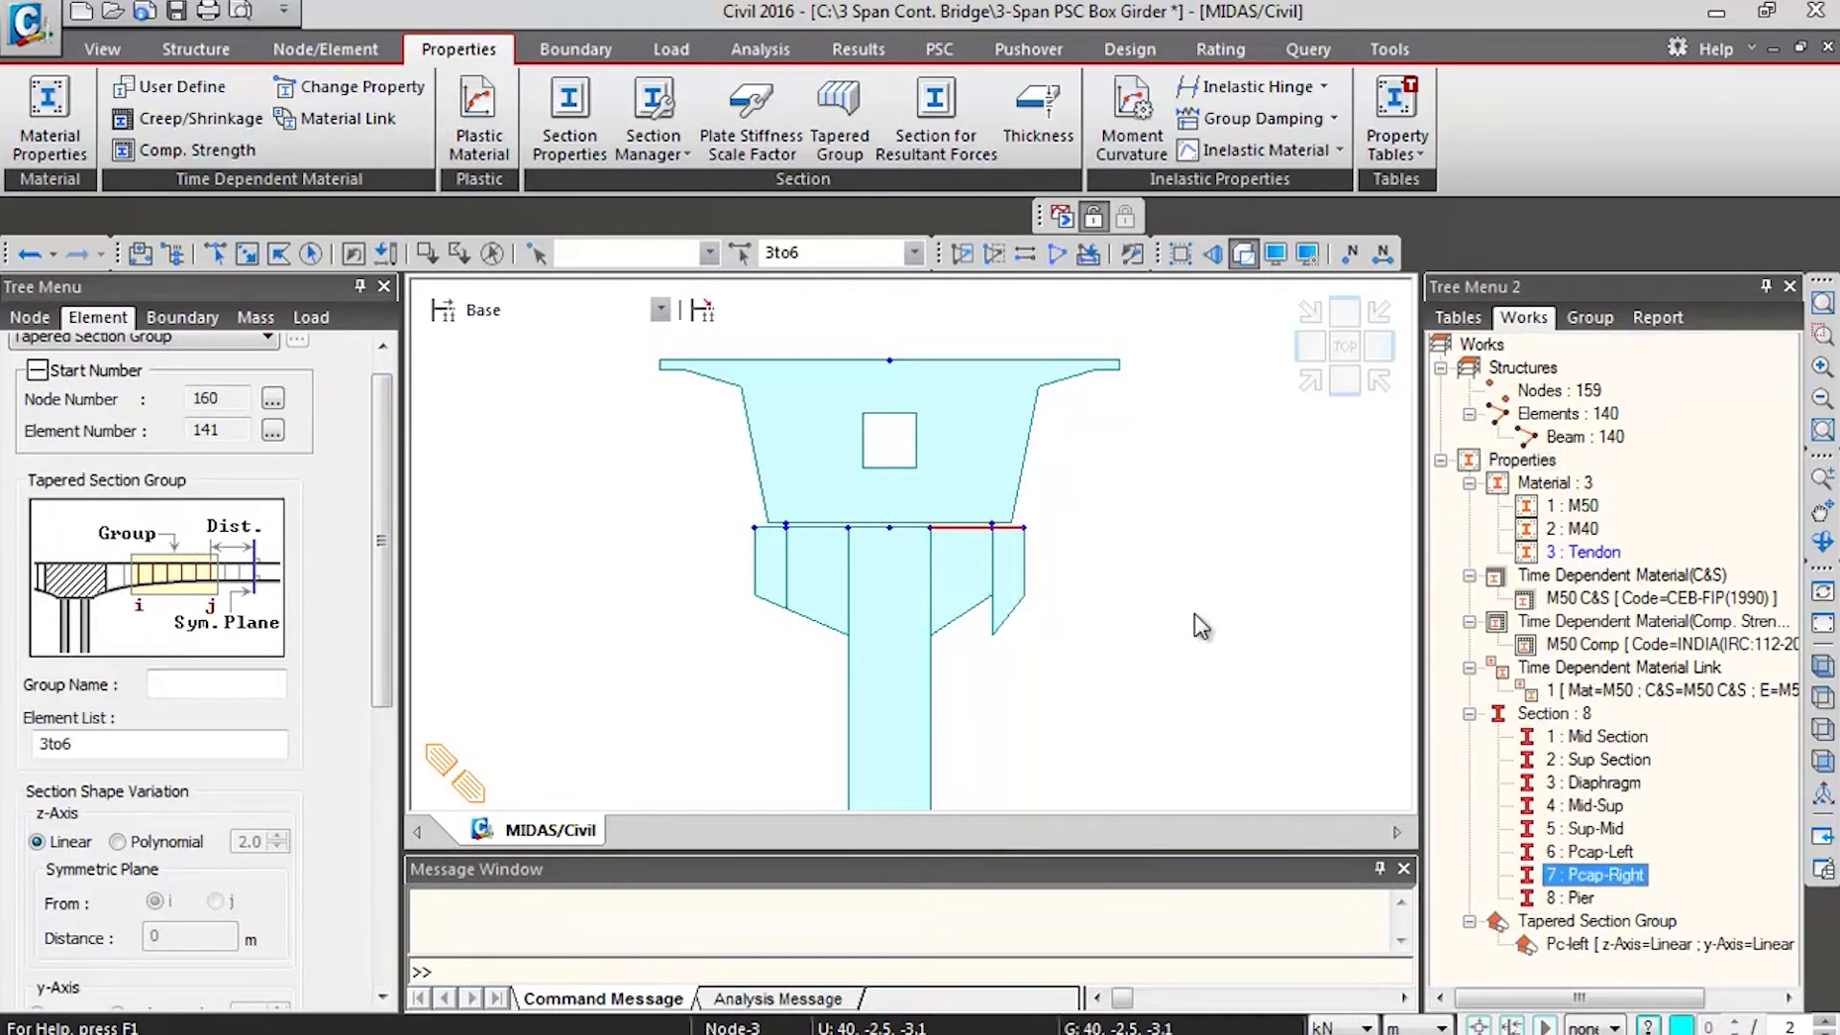
click(219, 680)
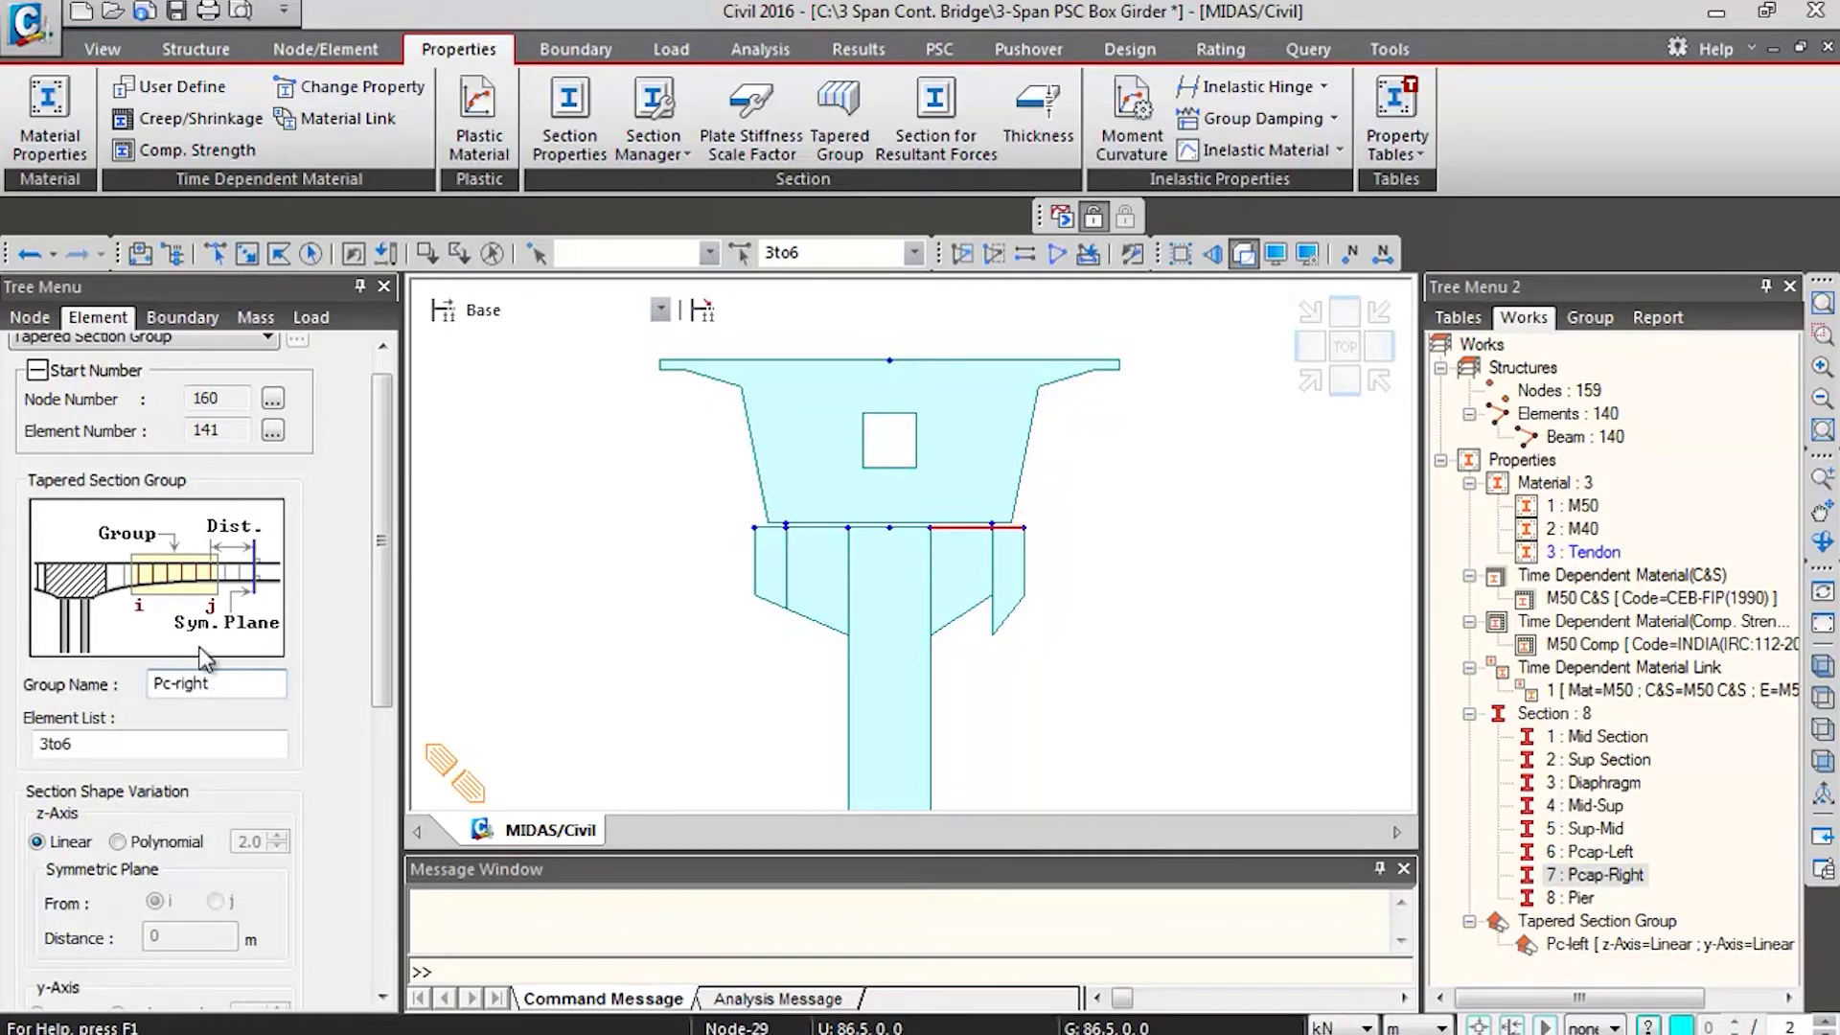
drag(382, 460, 381, 757)
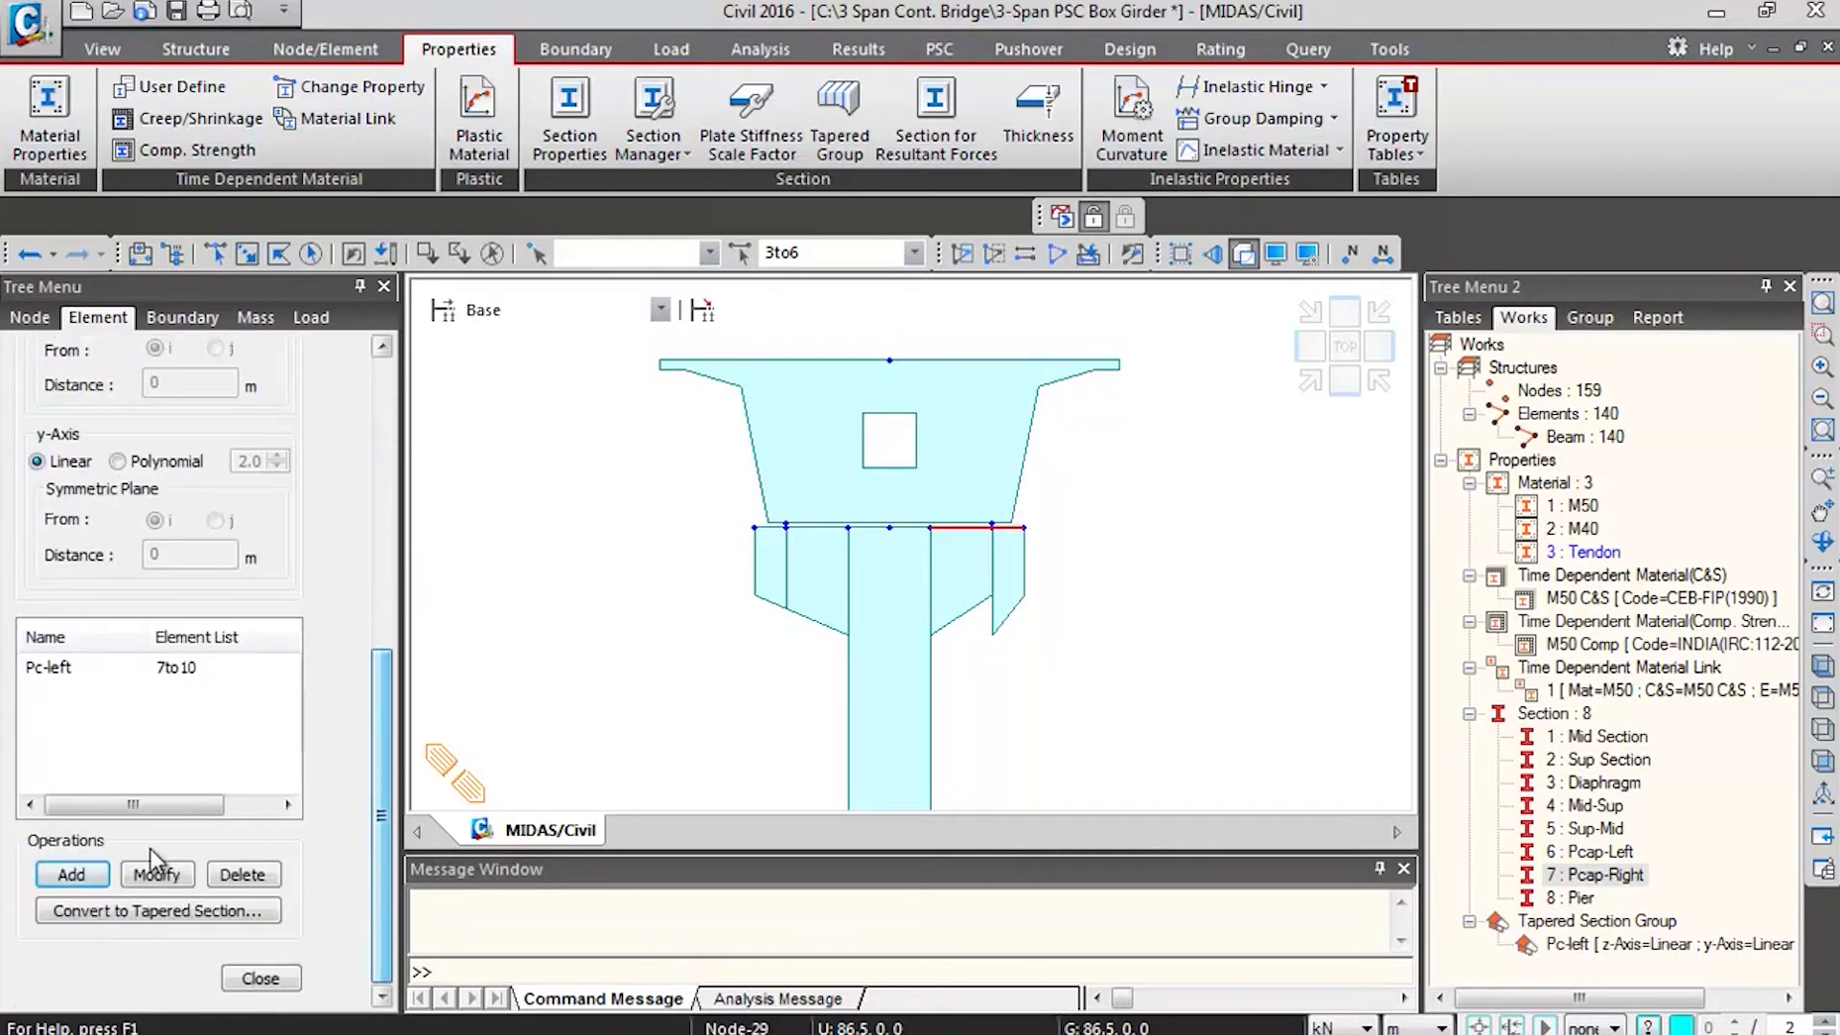
click(71, 874)
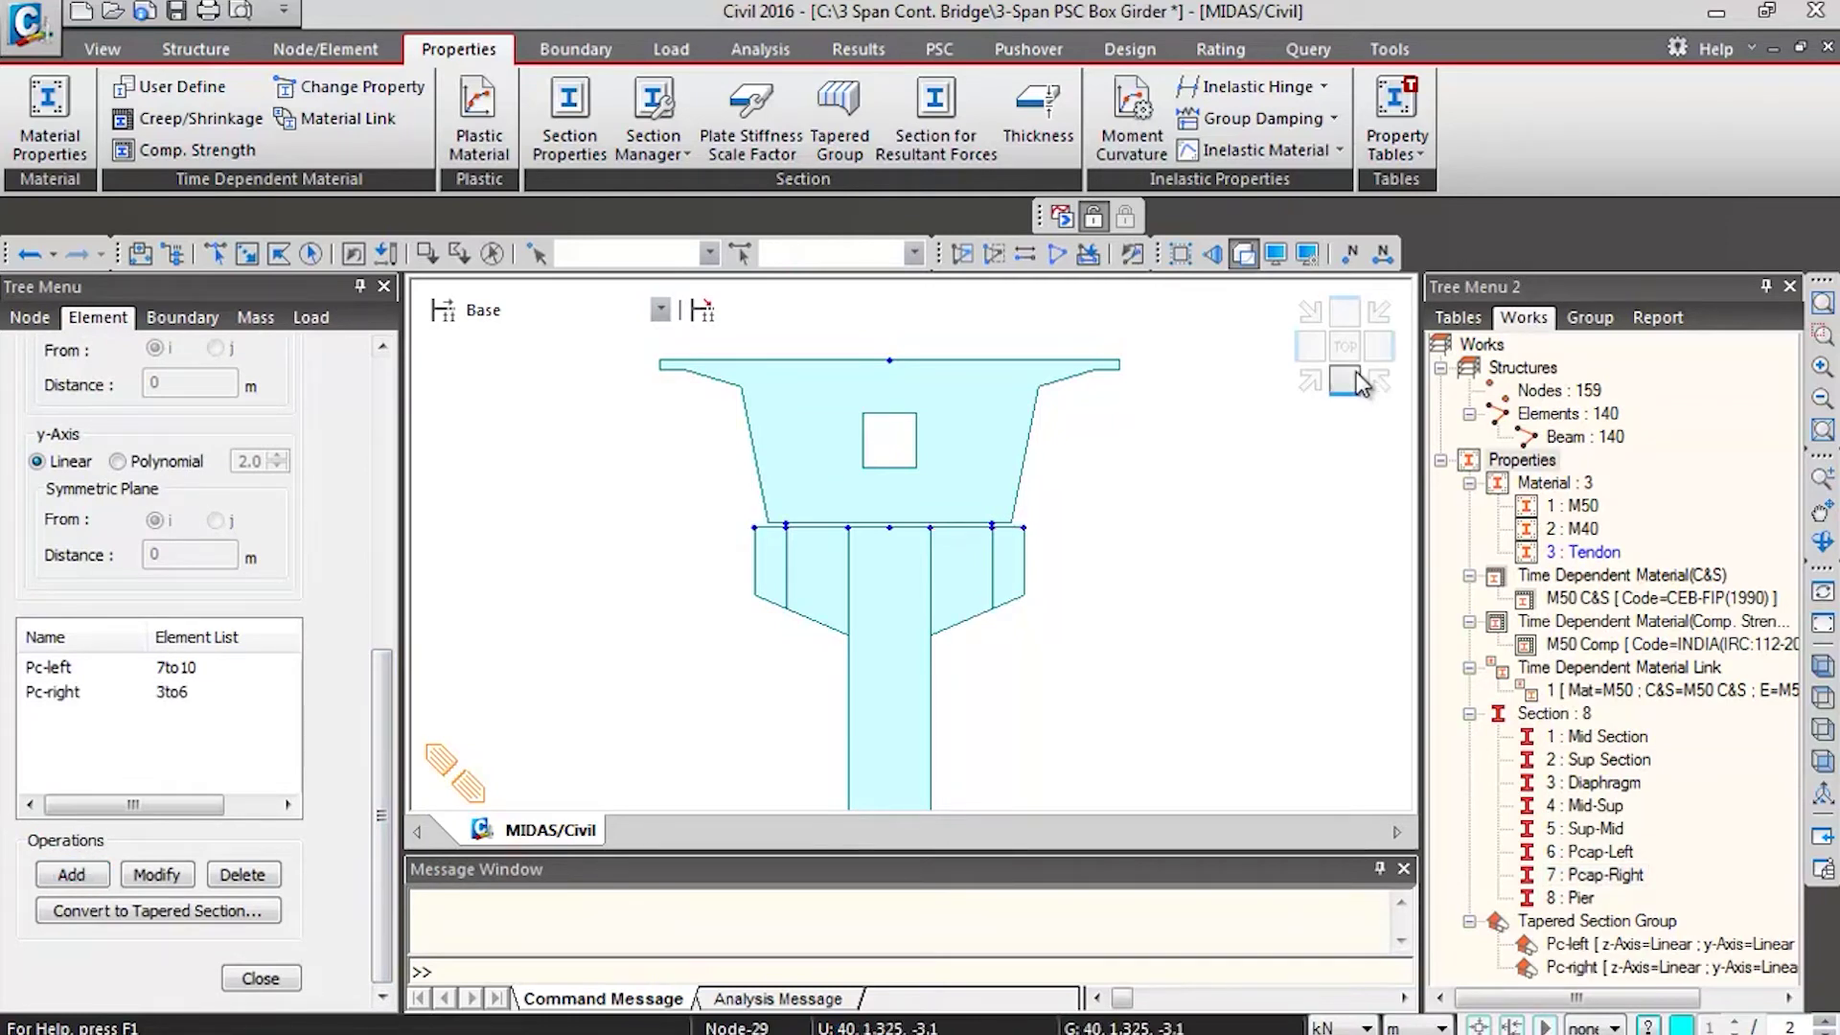
In isometric view, add the Mid-Sup section elements as tapered group 'M-S taper'
click(1311, 382)
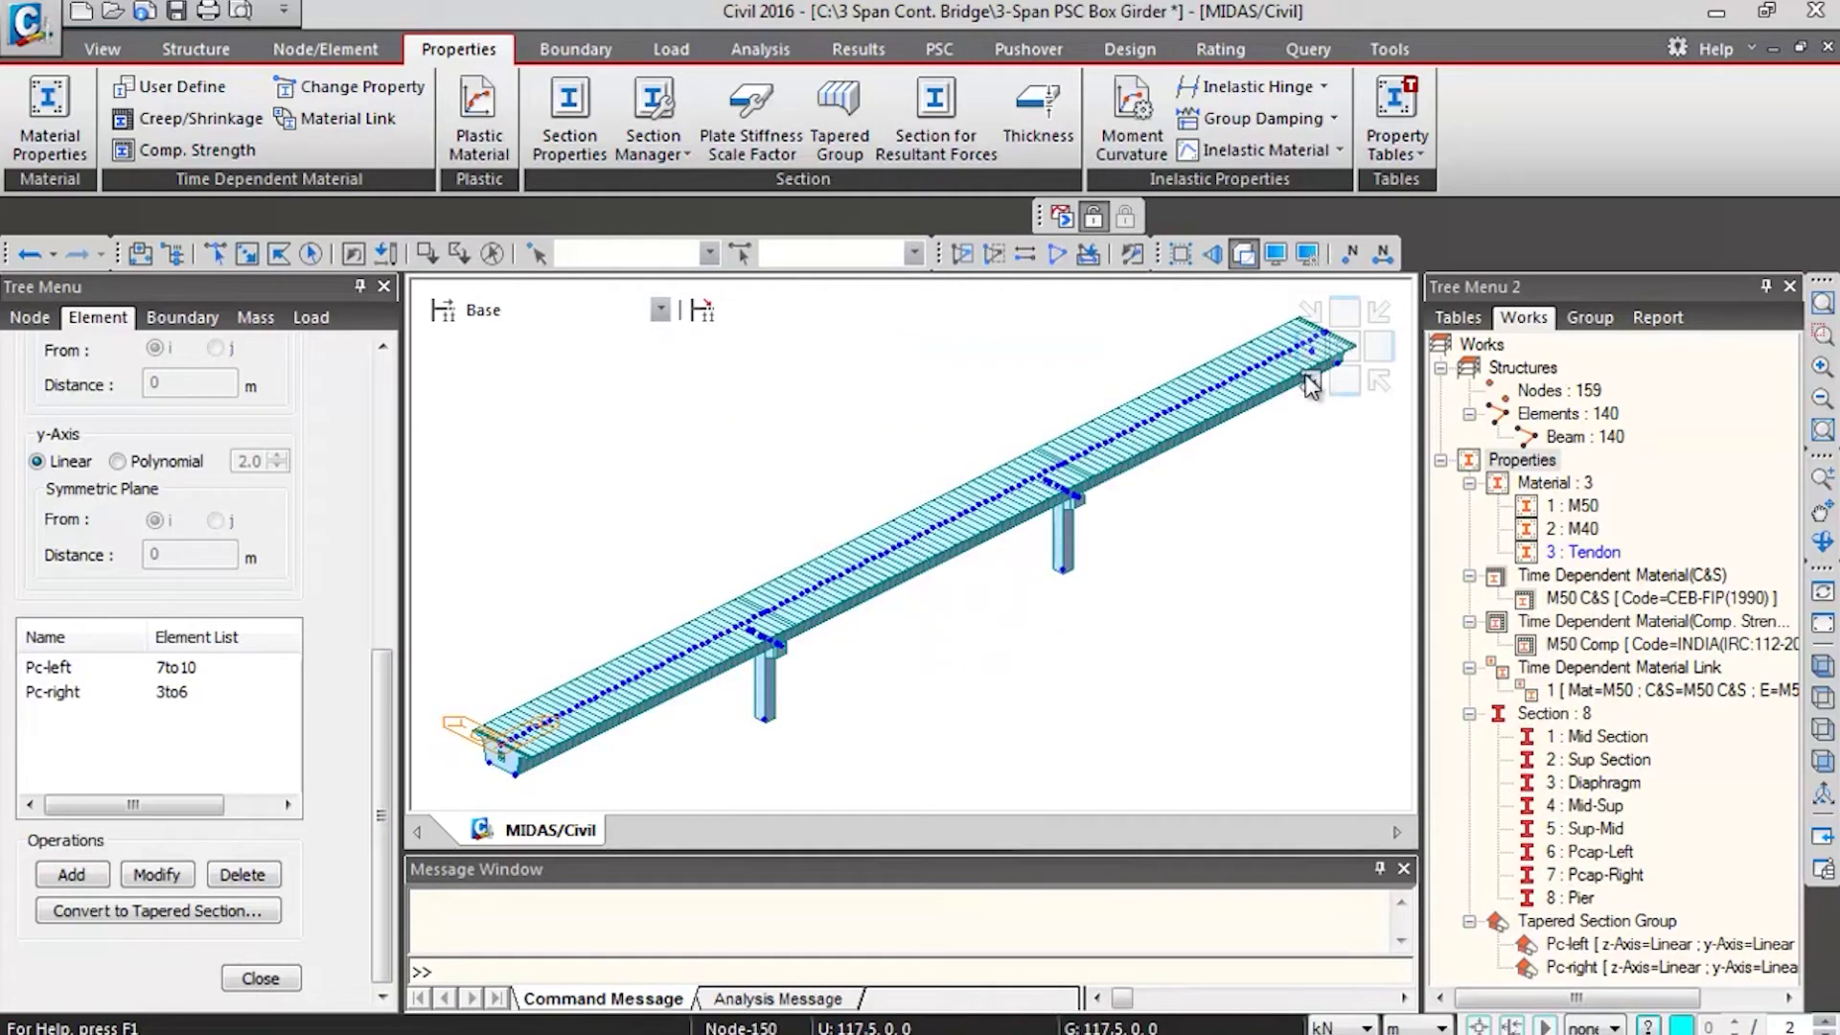
click(1595, 807)
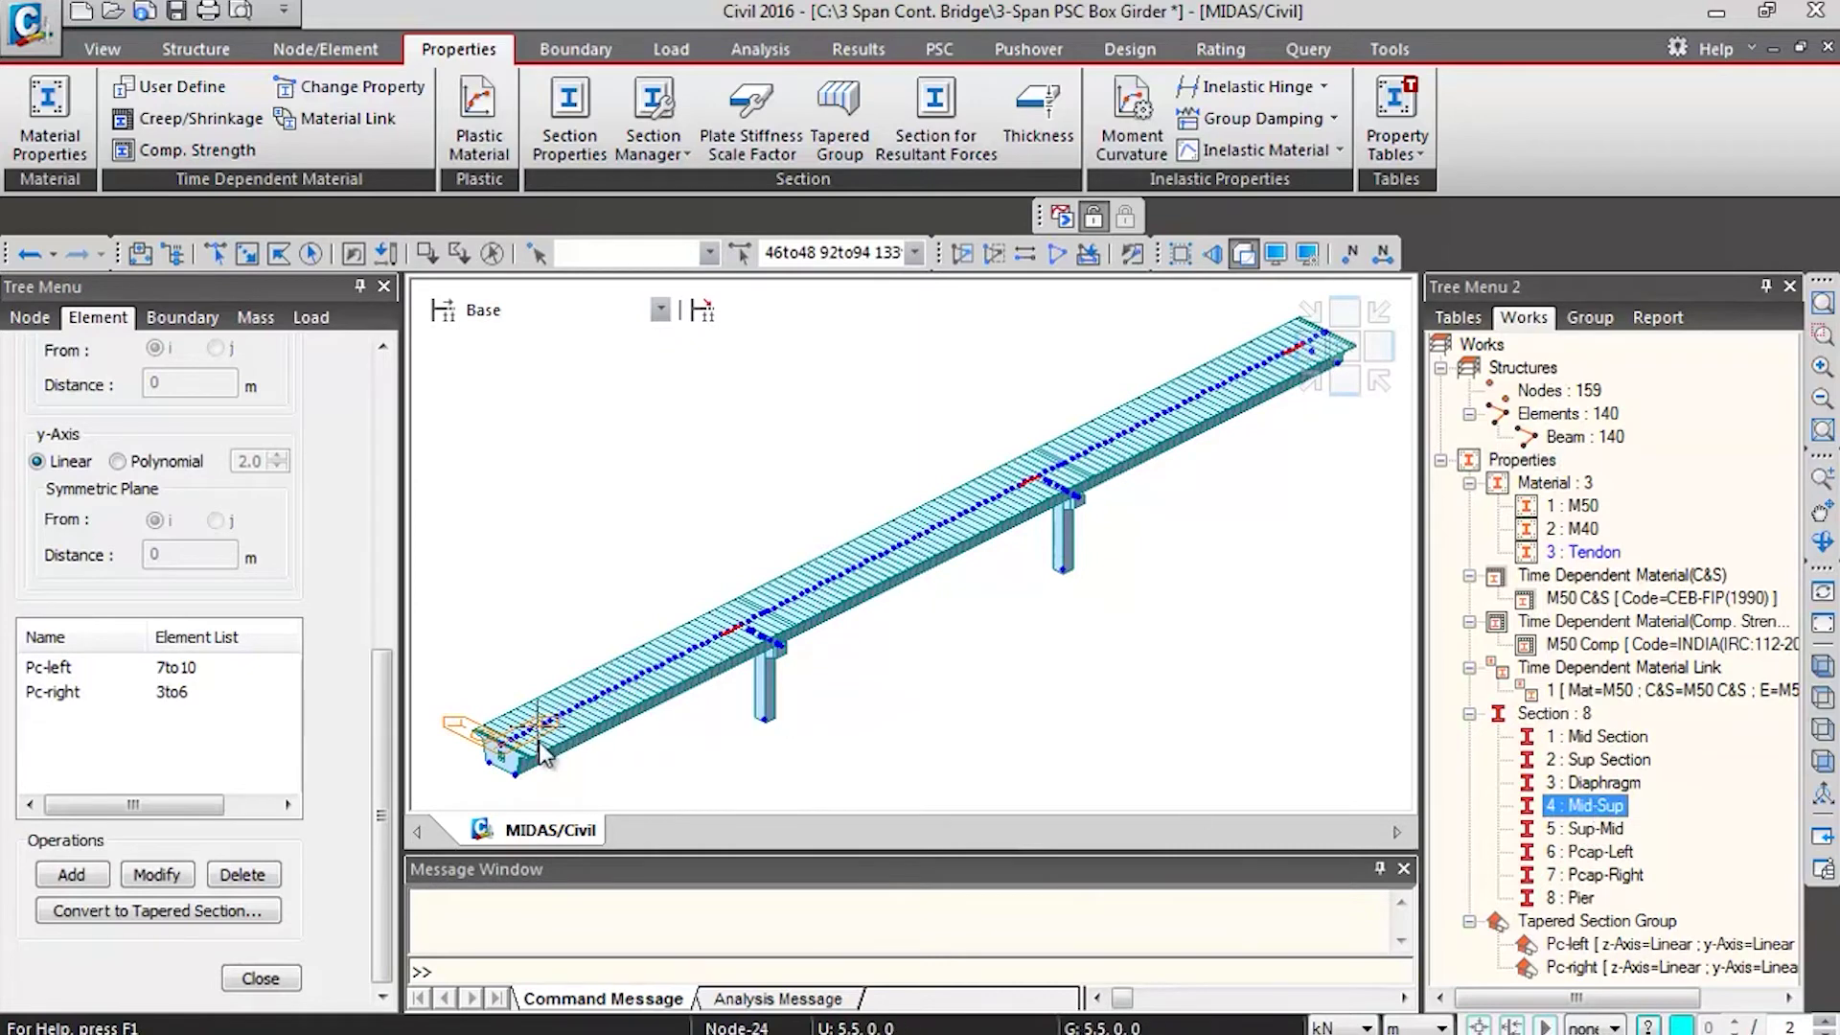
drag(383, 779, 389, 536)
click(216, 618)
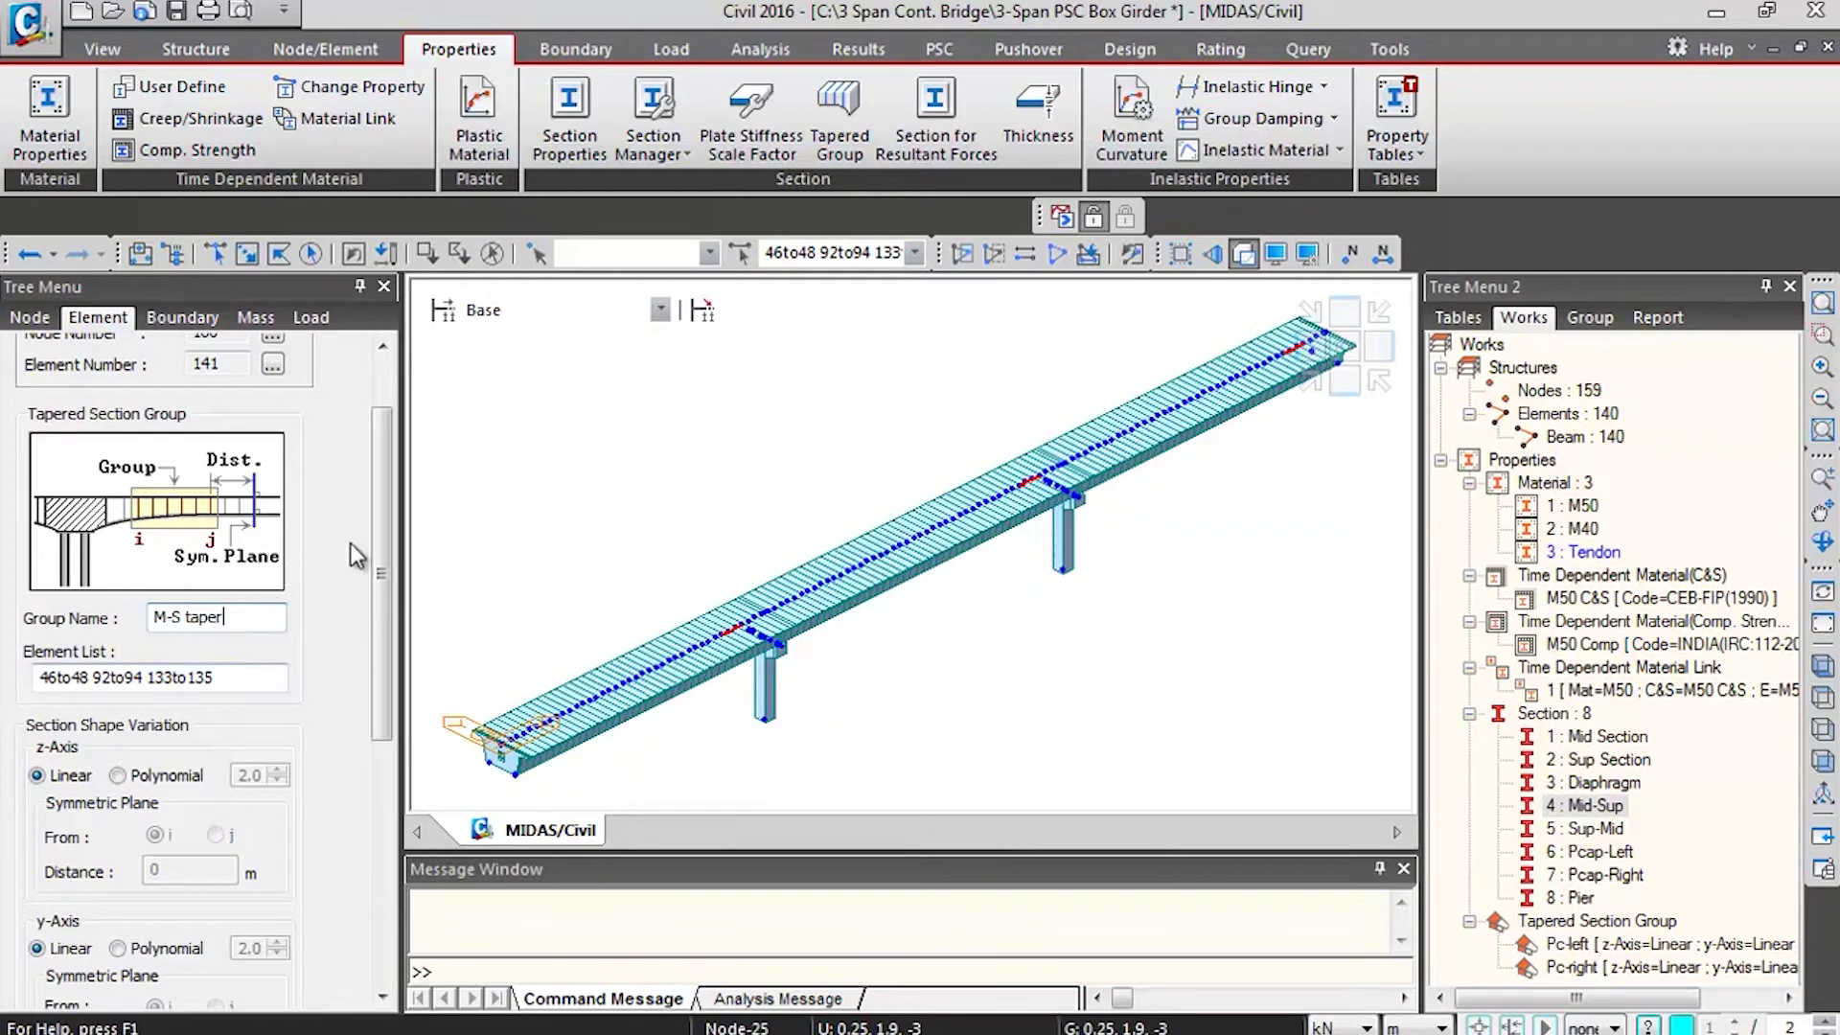
drag(378, 508, 377, 854)
click(84, 871)
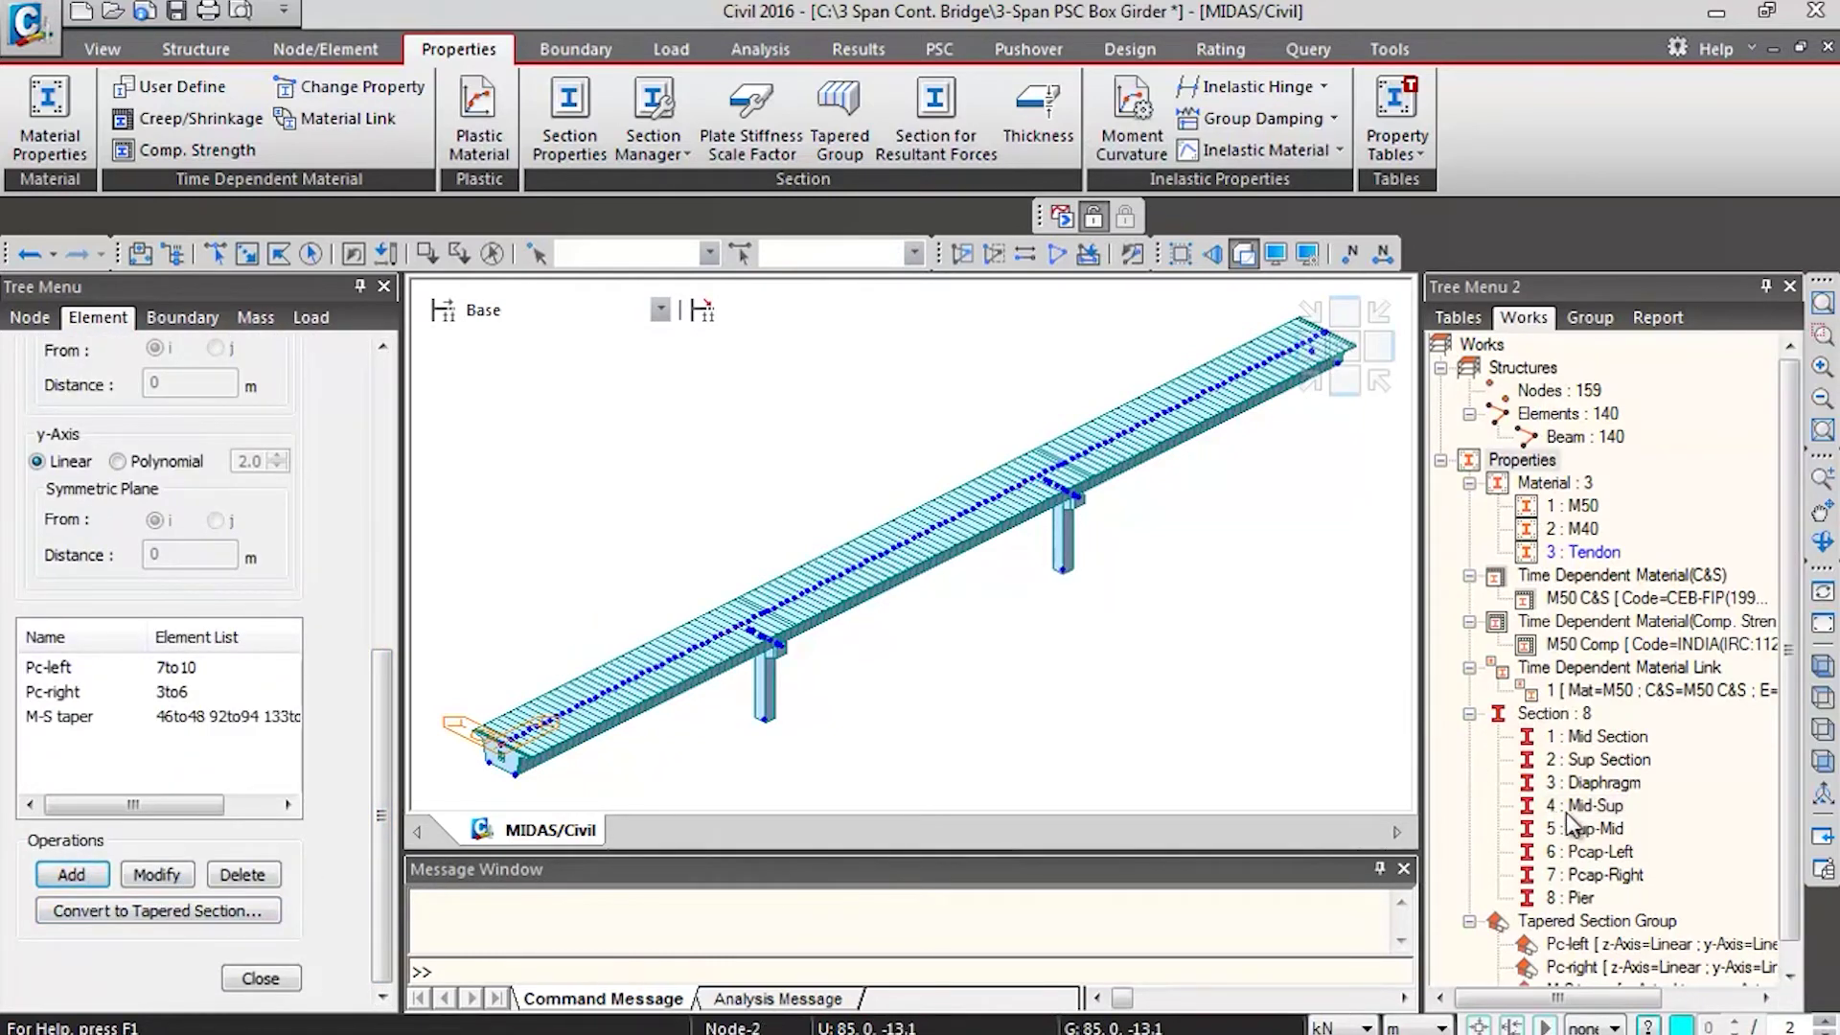
Add the Sup-Mid section elements as tapered group 'S-M taper' and close the dialog
click(1601, 829)
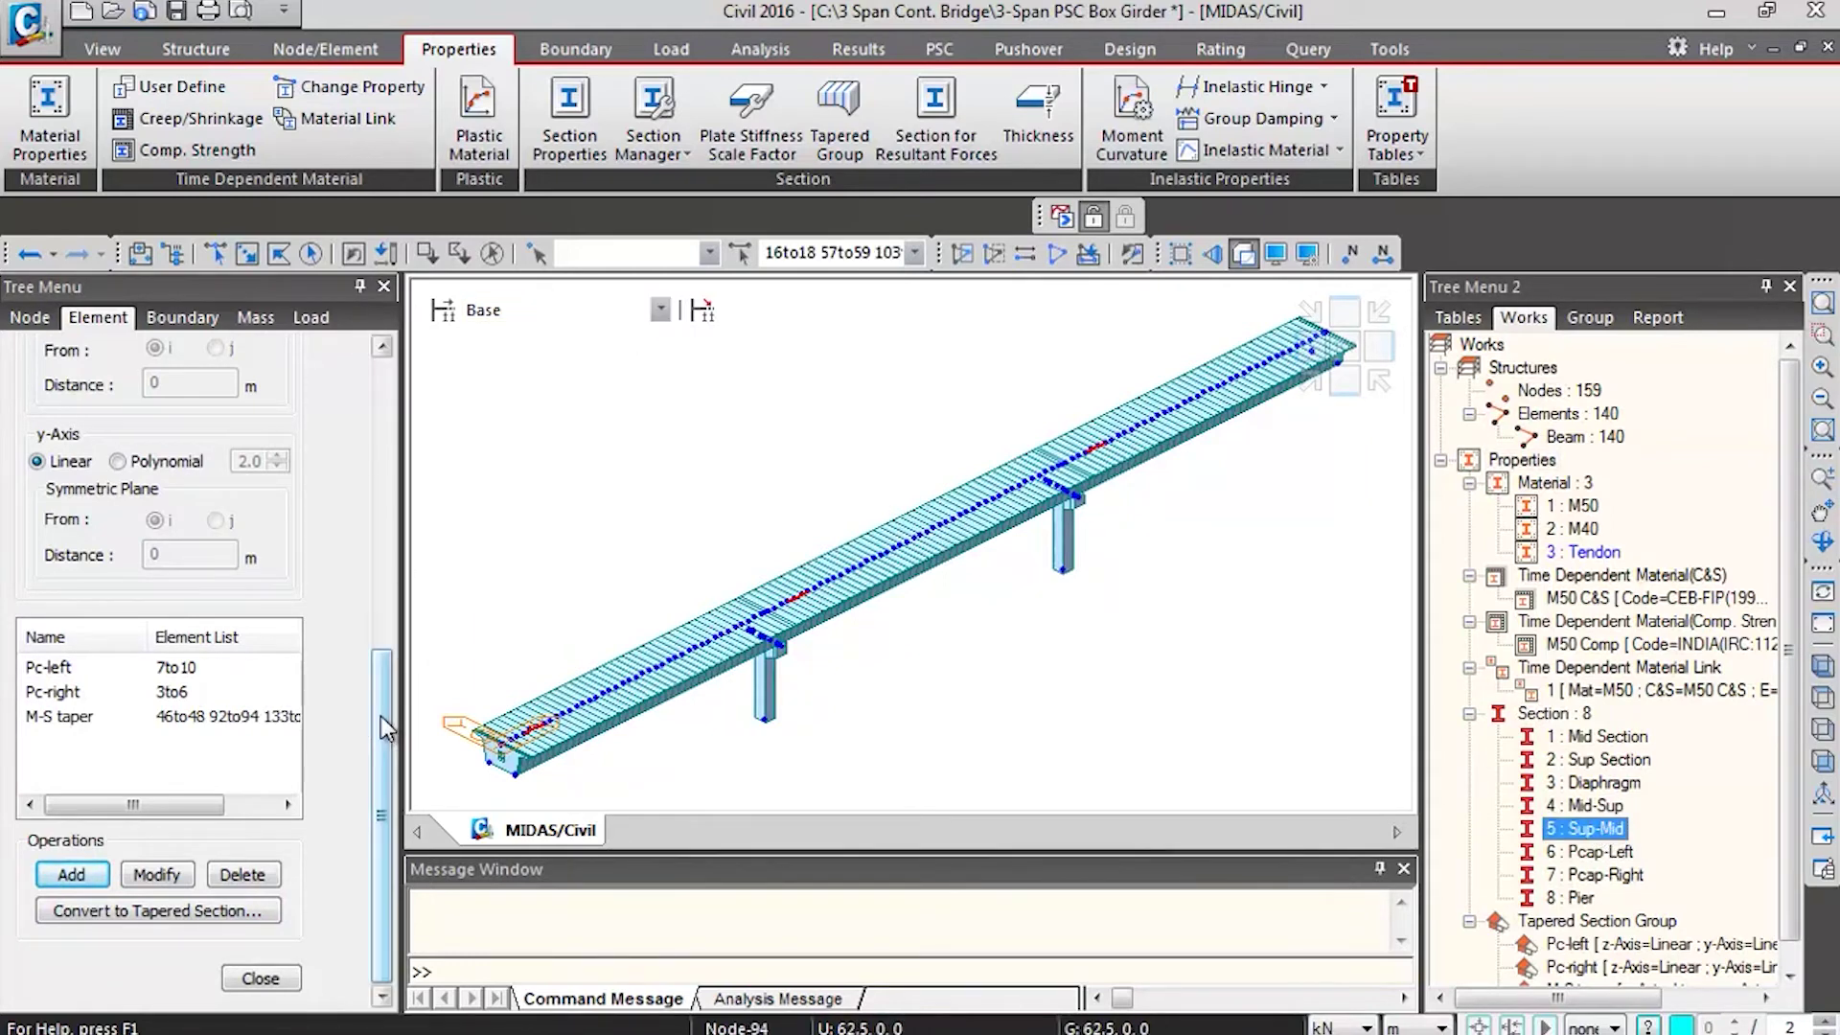
drag(377, 715, 381, 427)
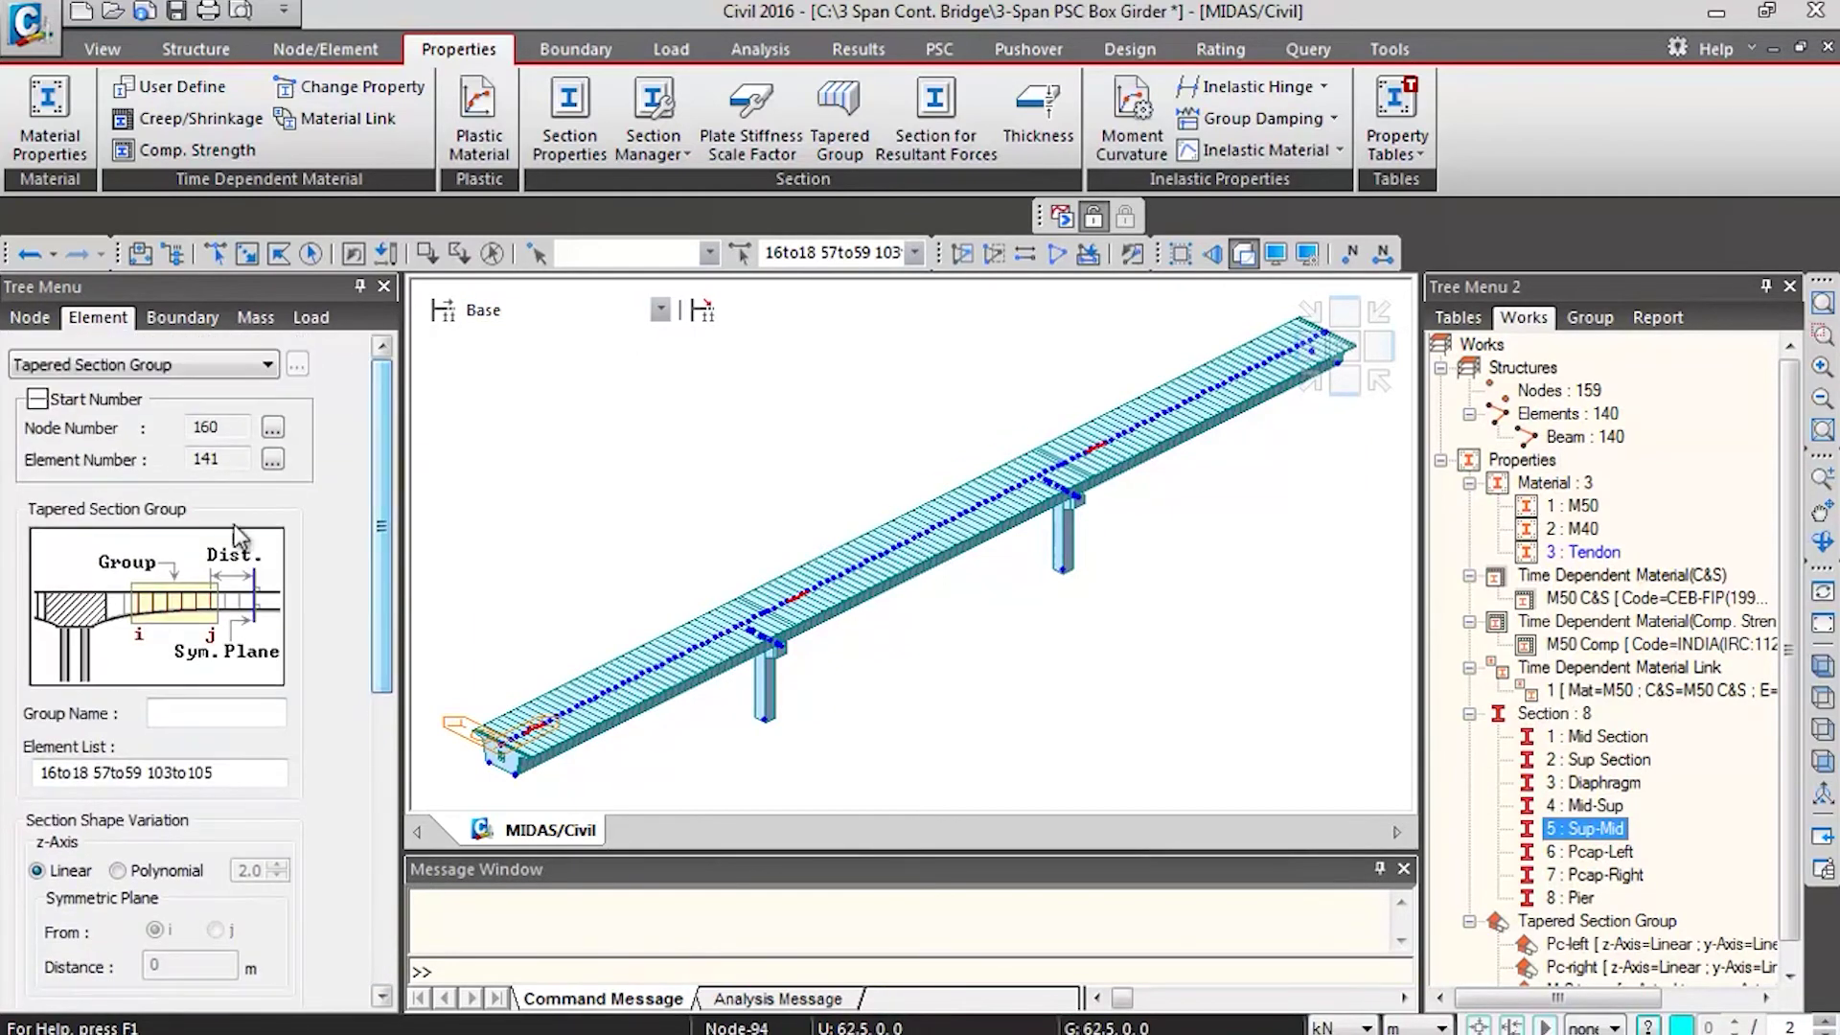
click(184, 711)
text(S-M taper)
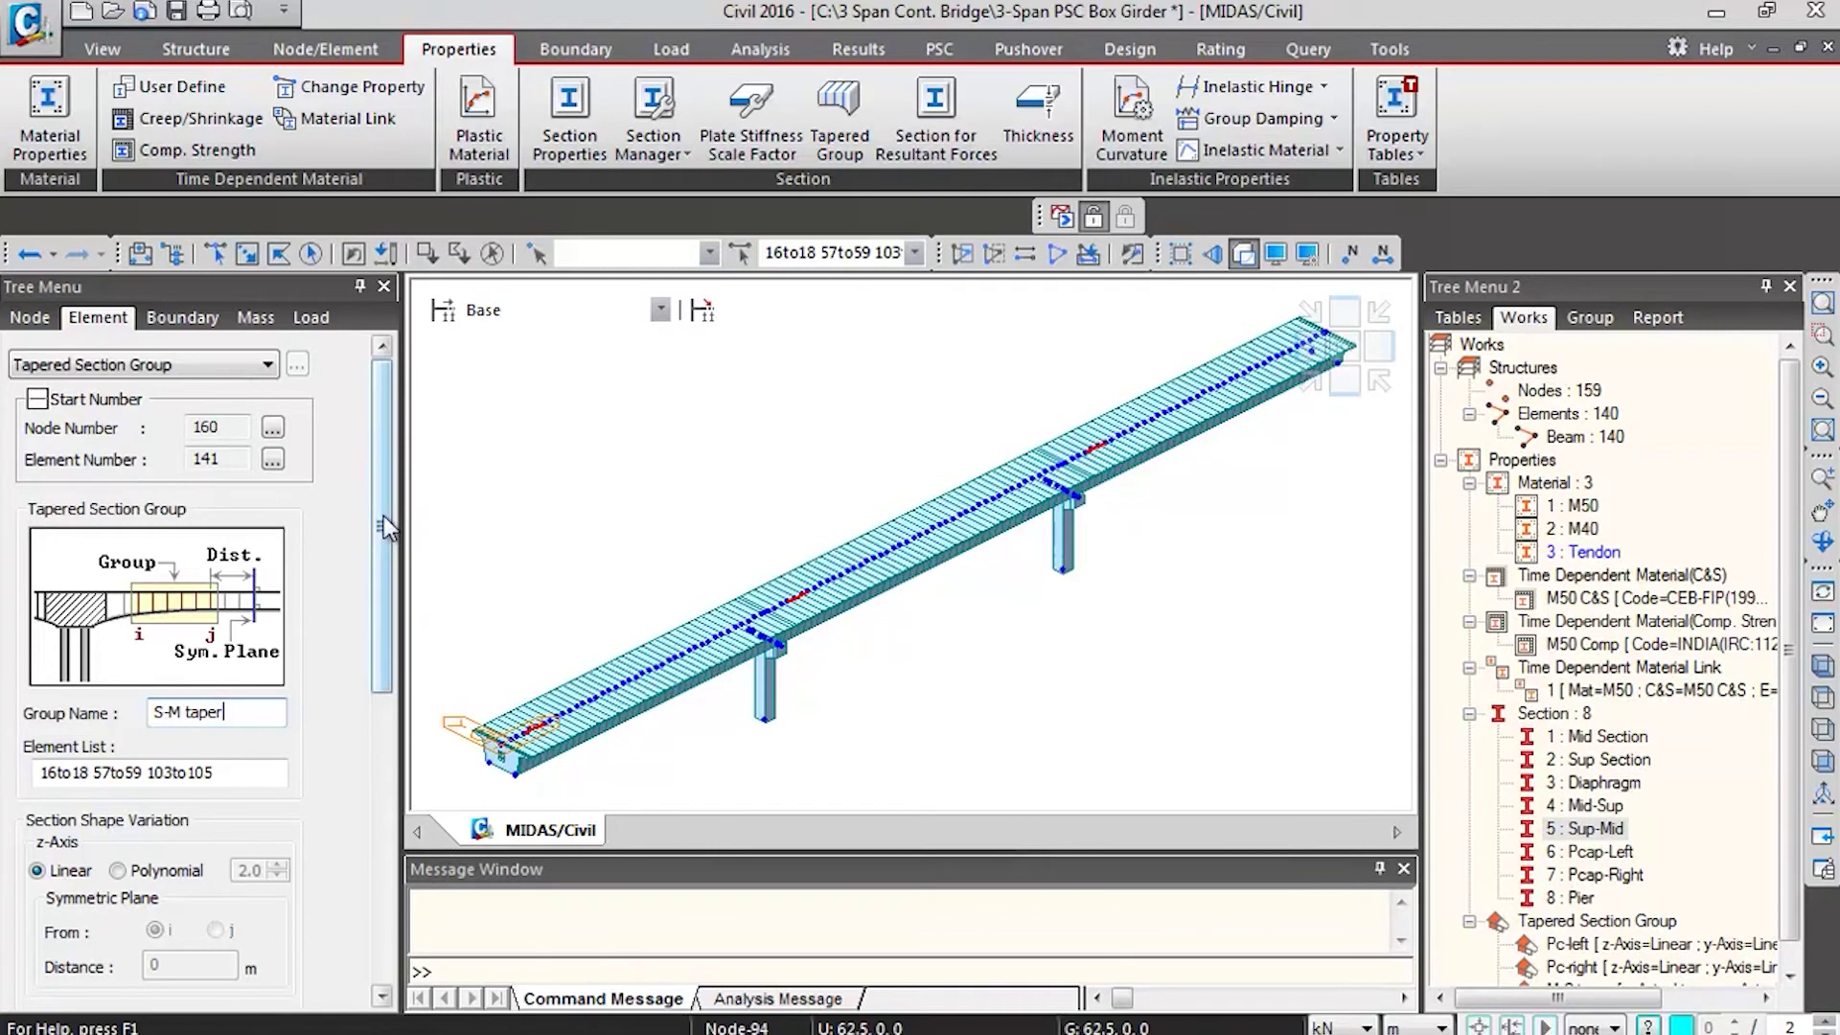
drag(383, 516, 383, 803)
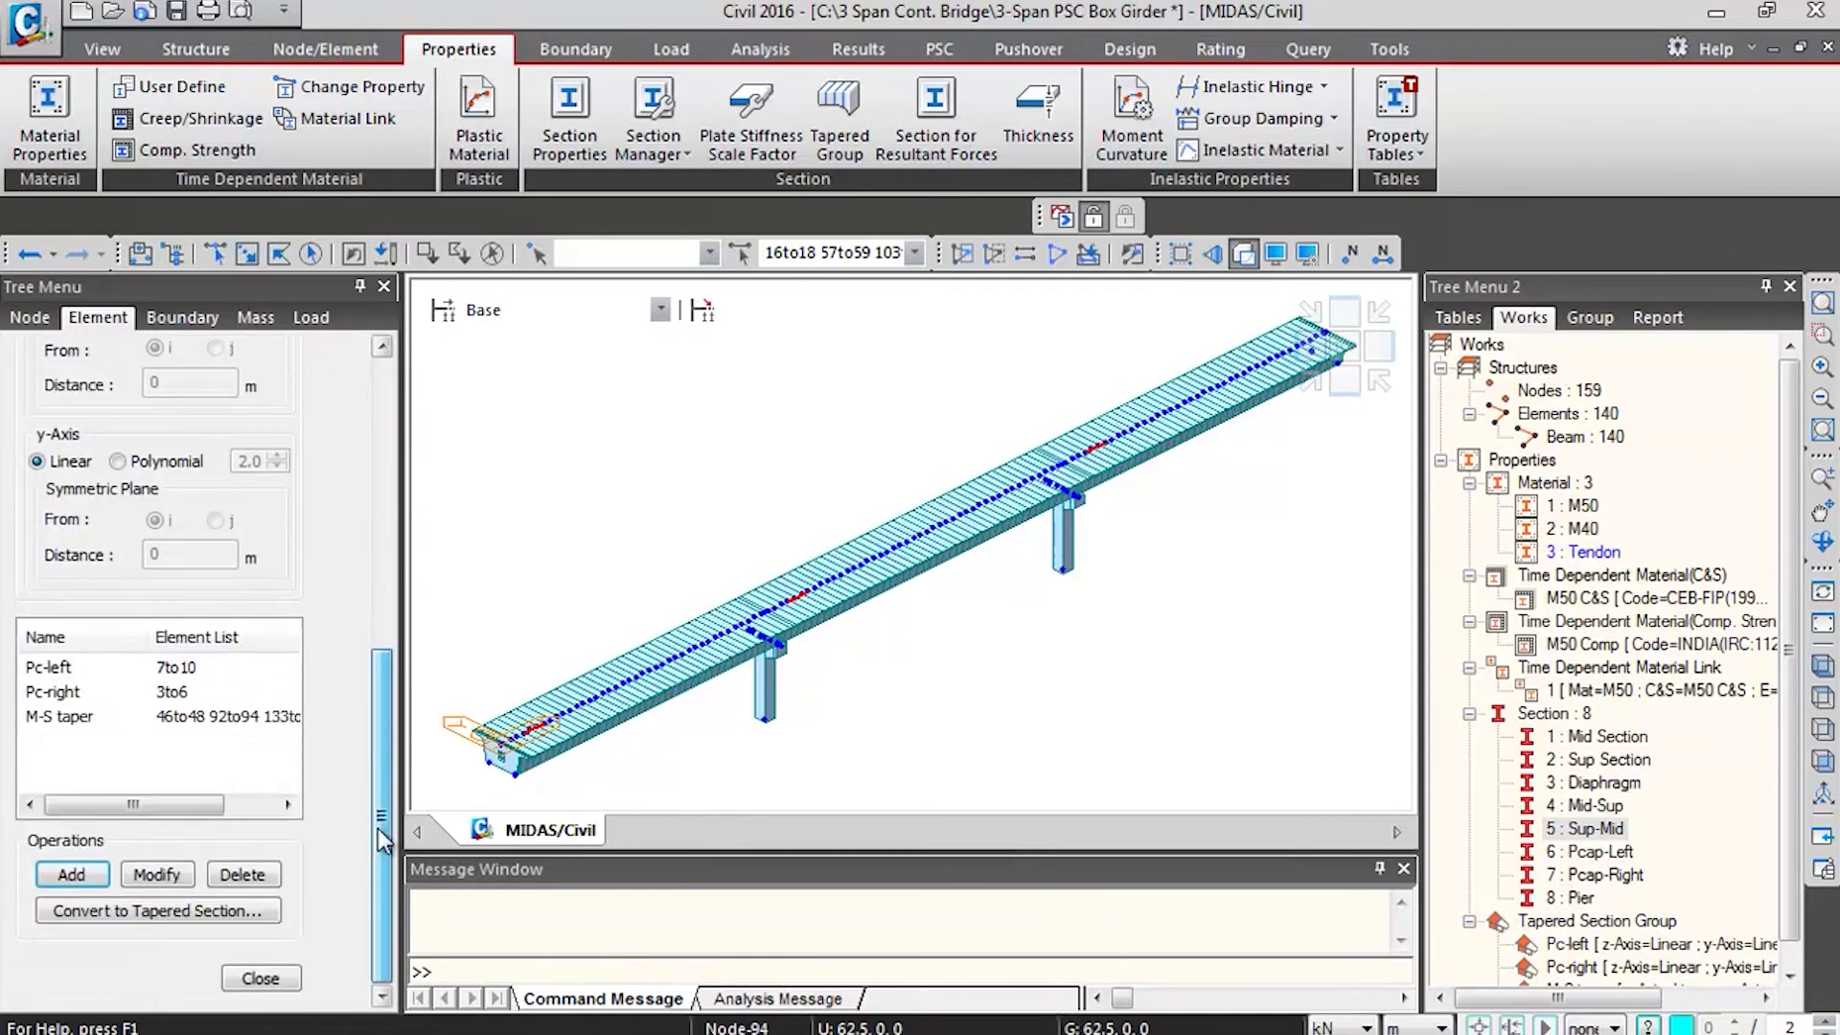
click(80, 872)
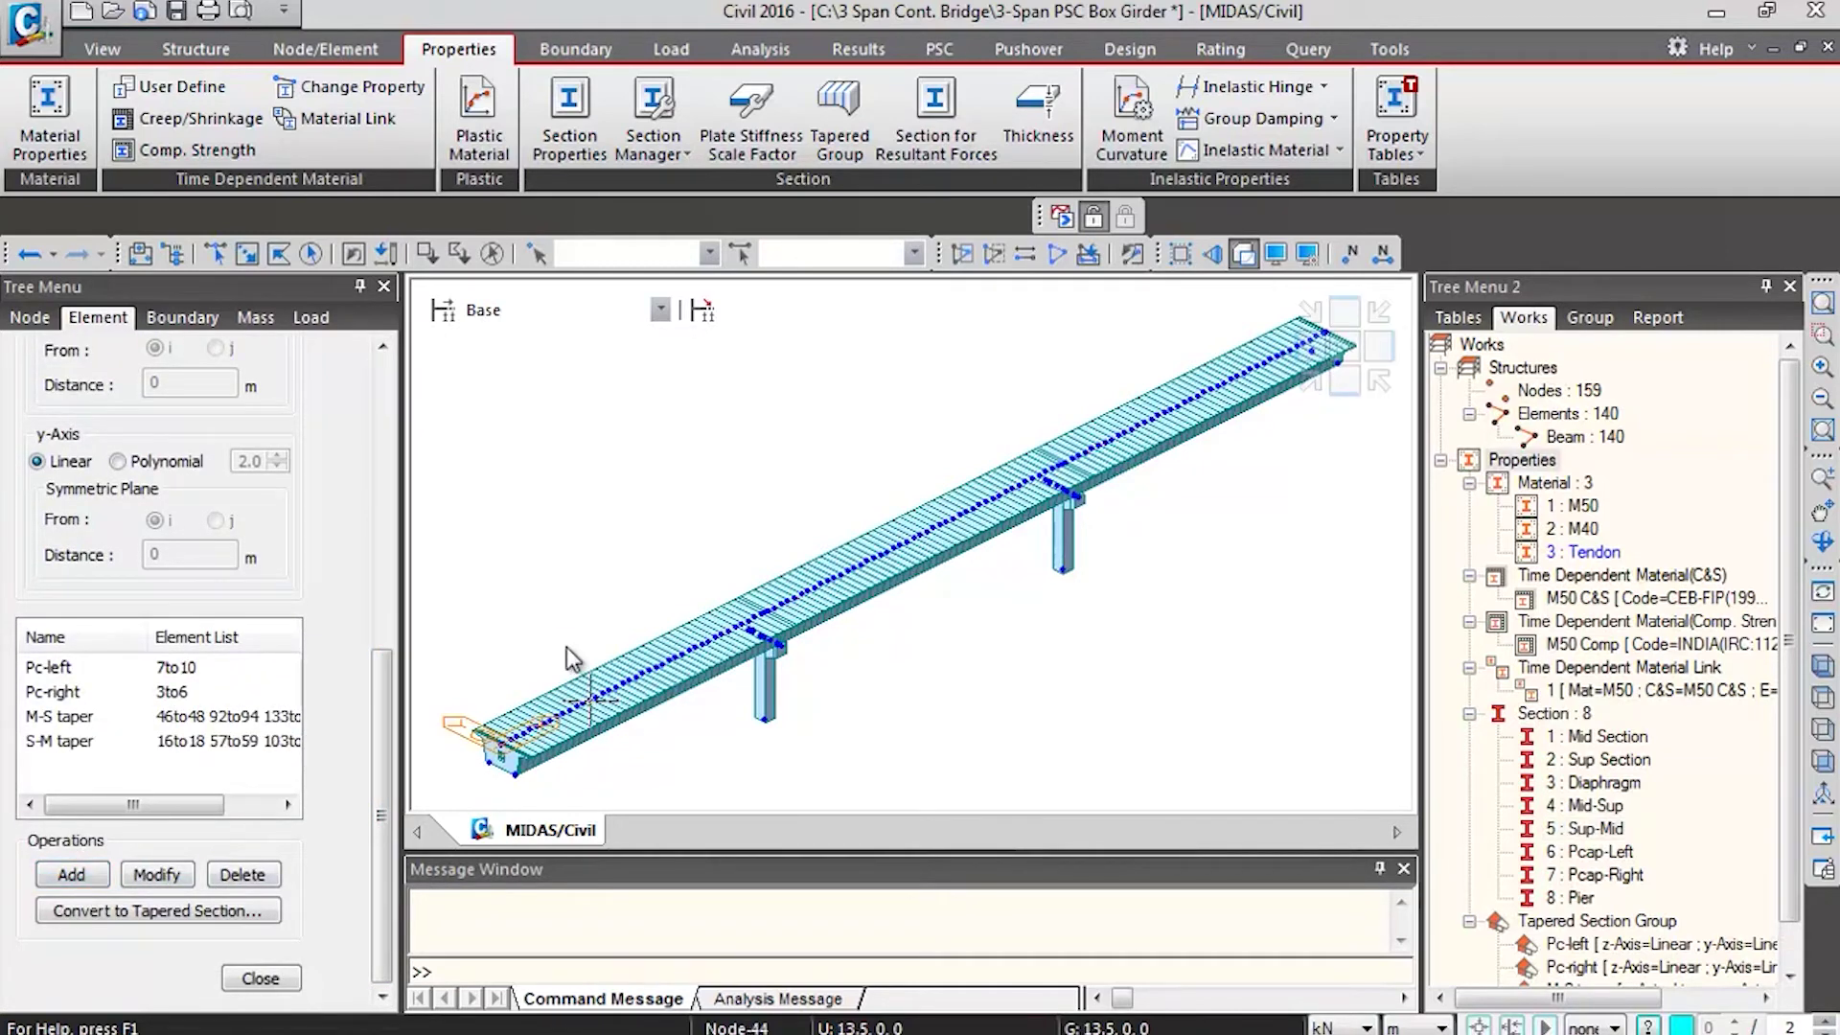
click(243, 971)
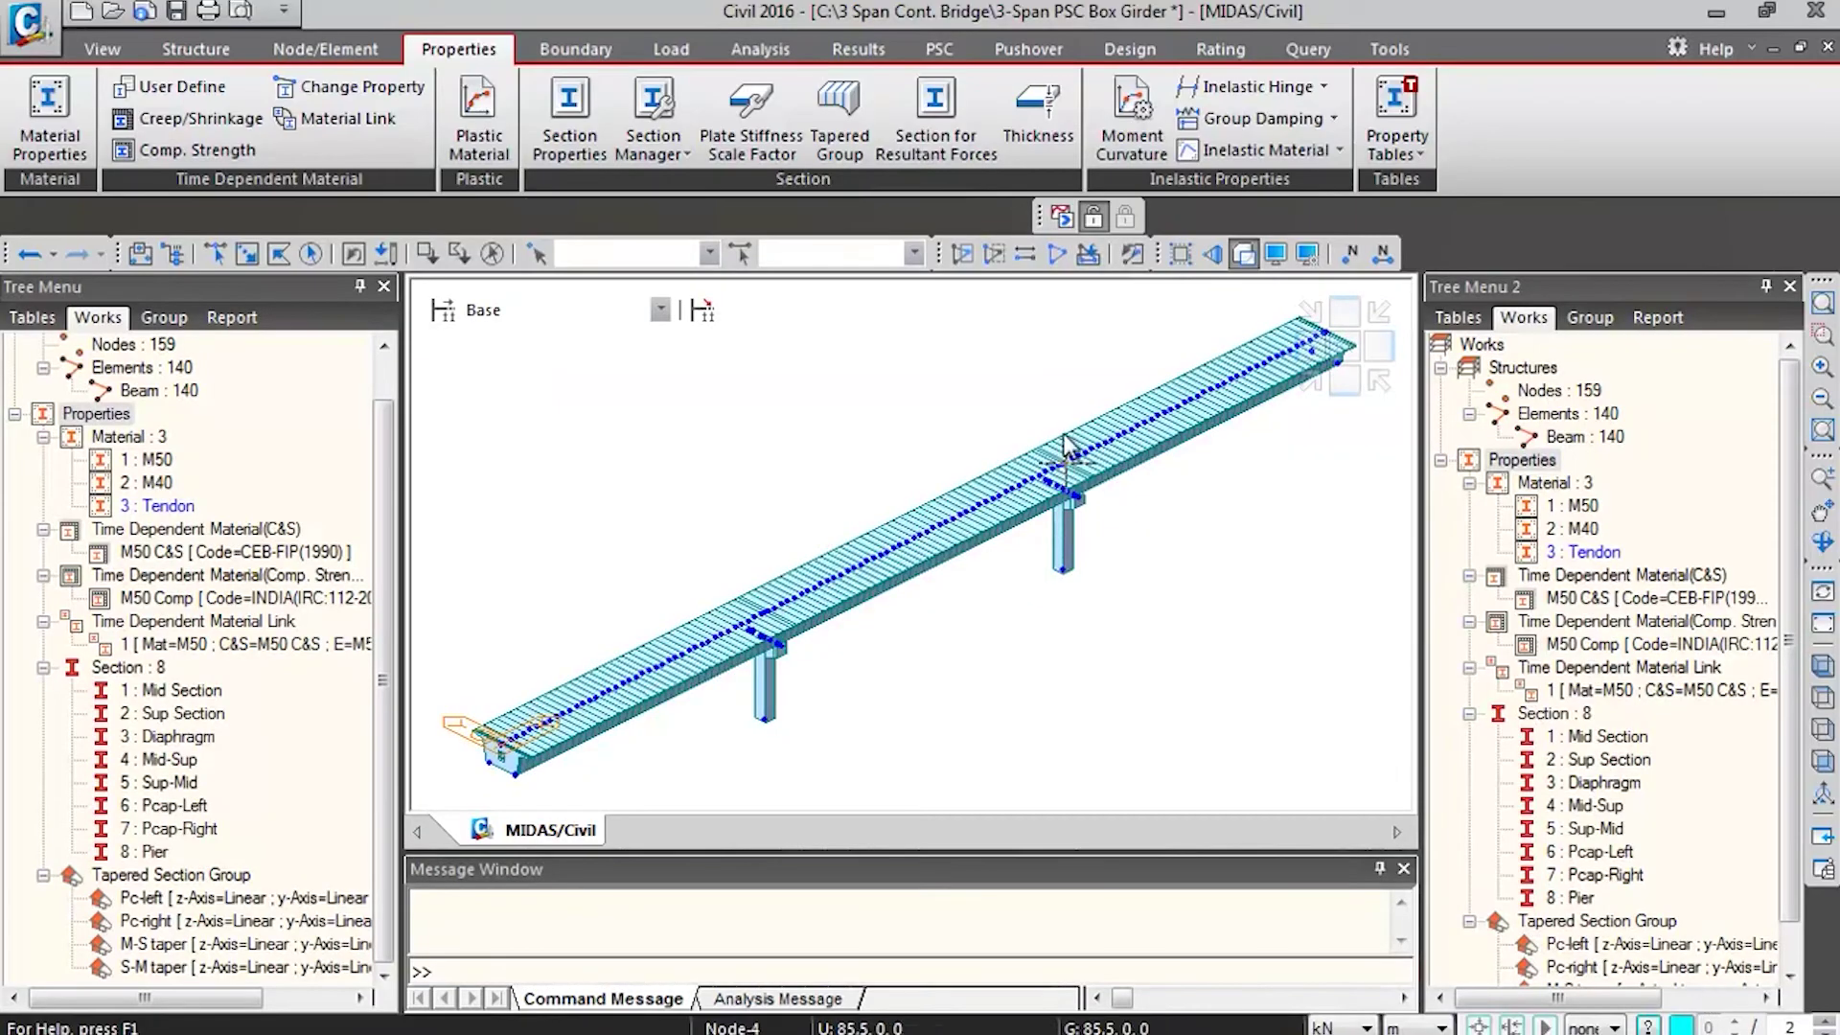
Show the bridge in front elevation and select a deck element in the middle span
click(1346, 389)
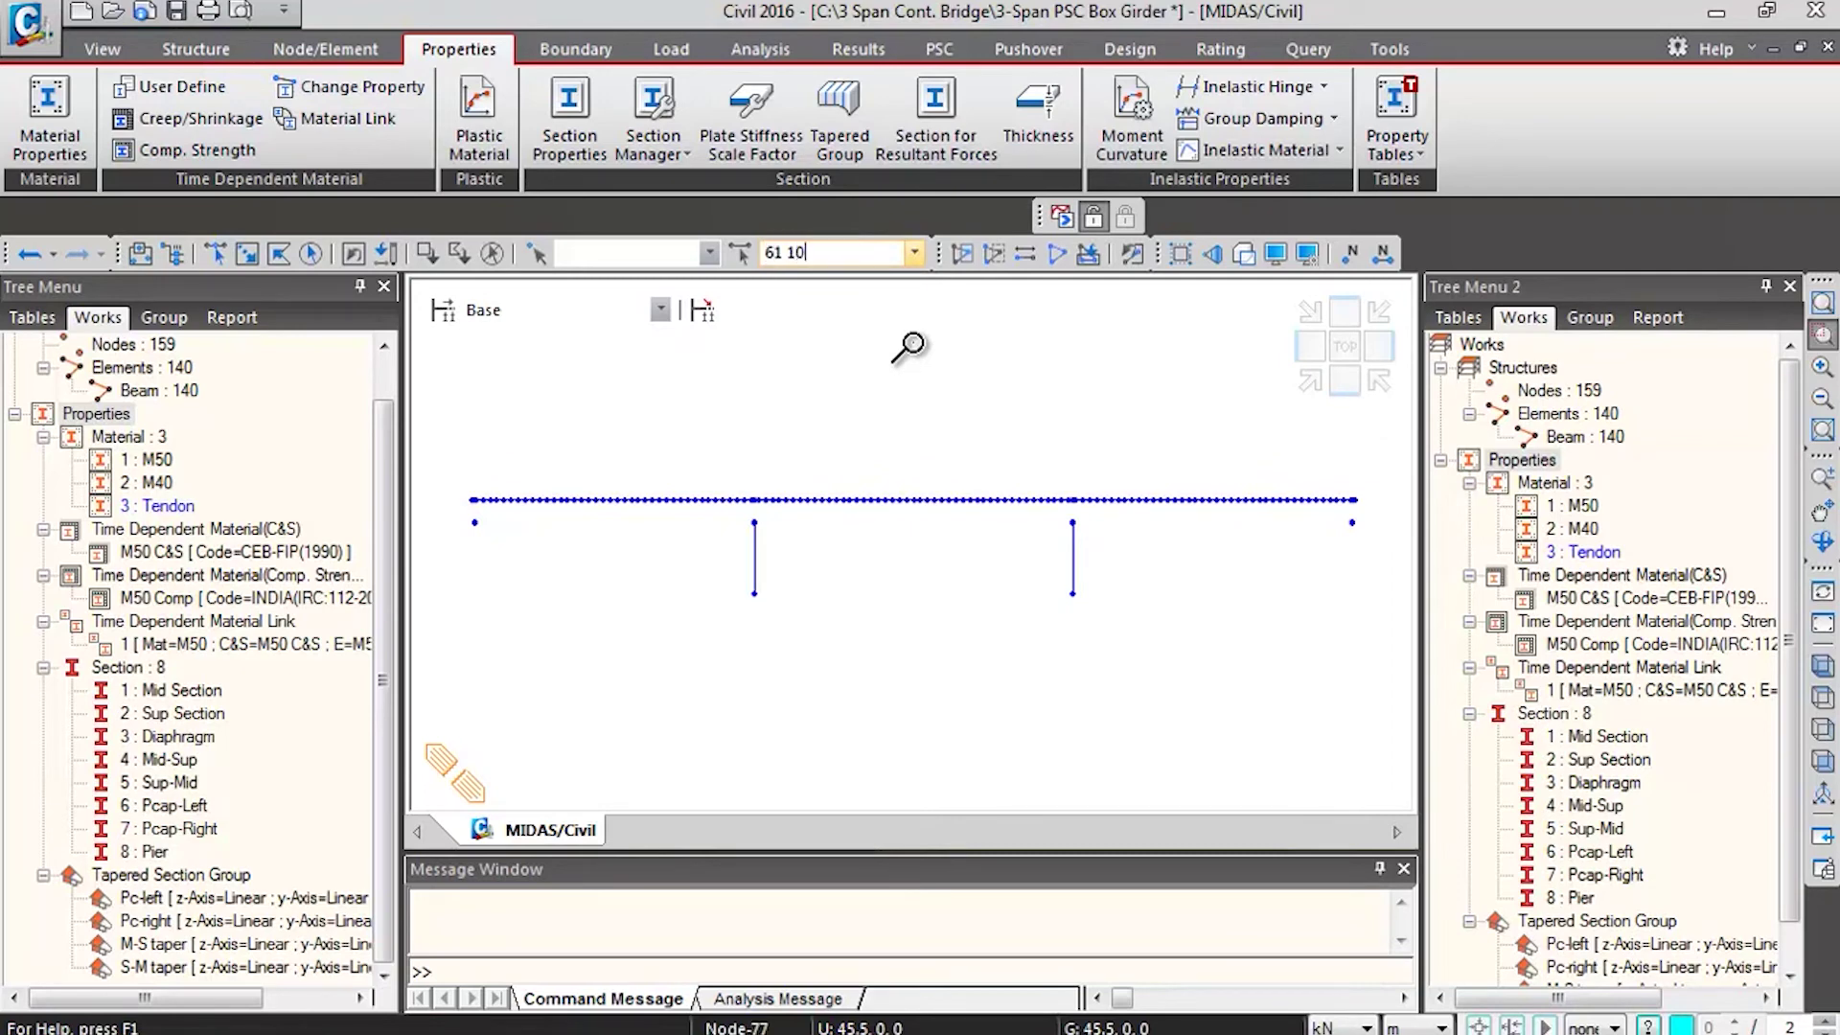
drag(731, 429, 943, 589)
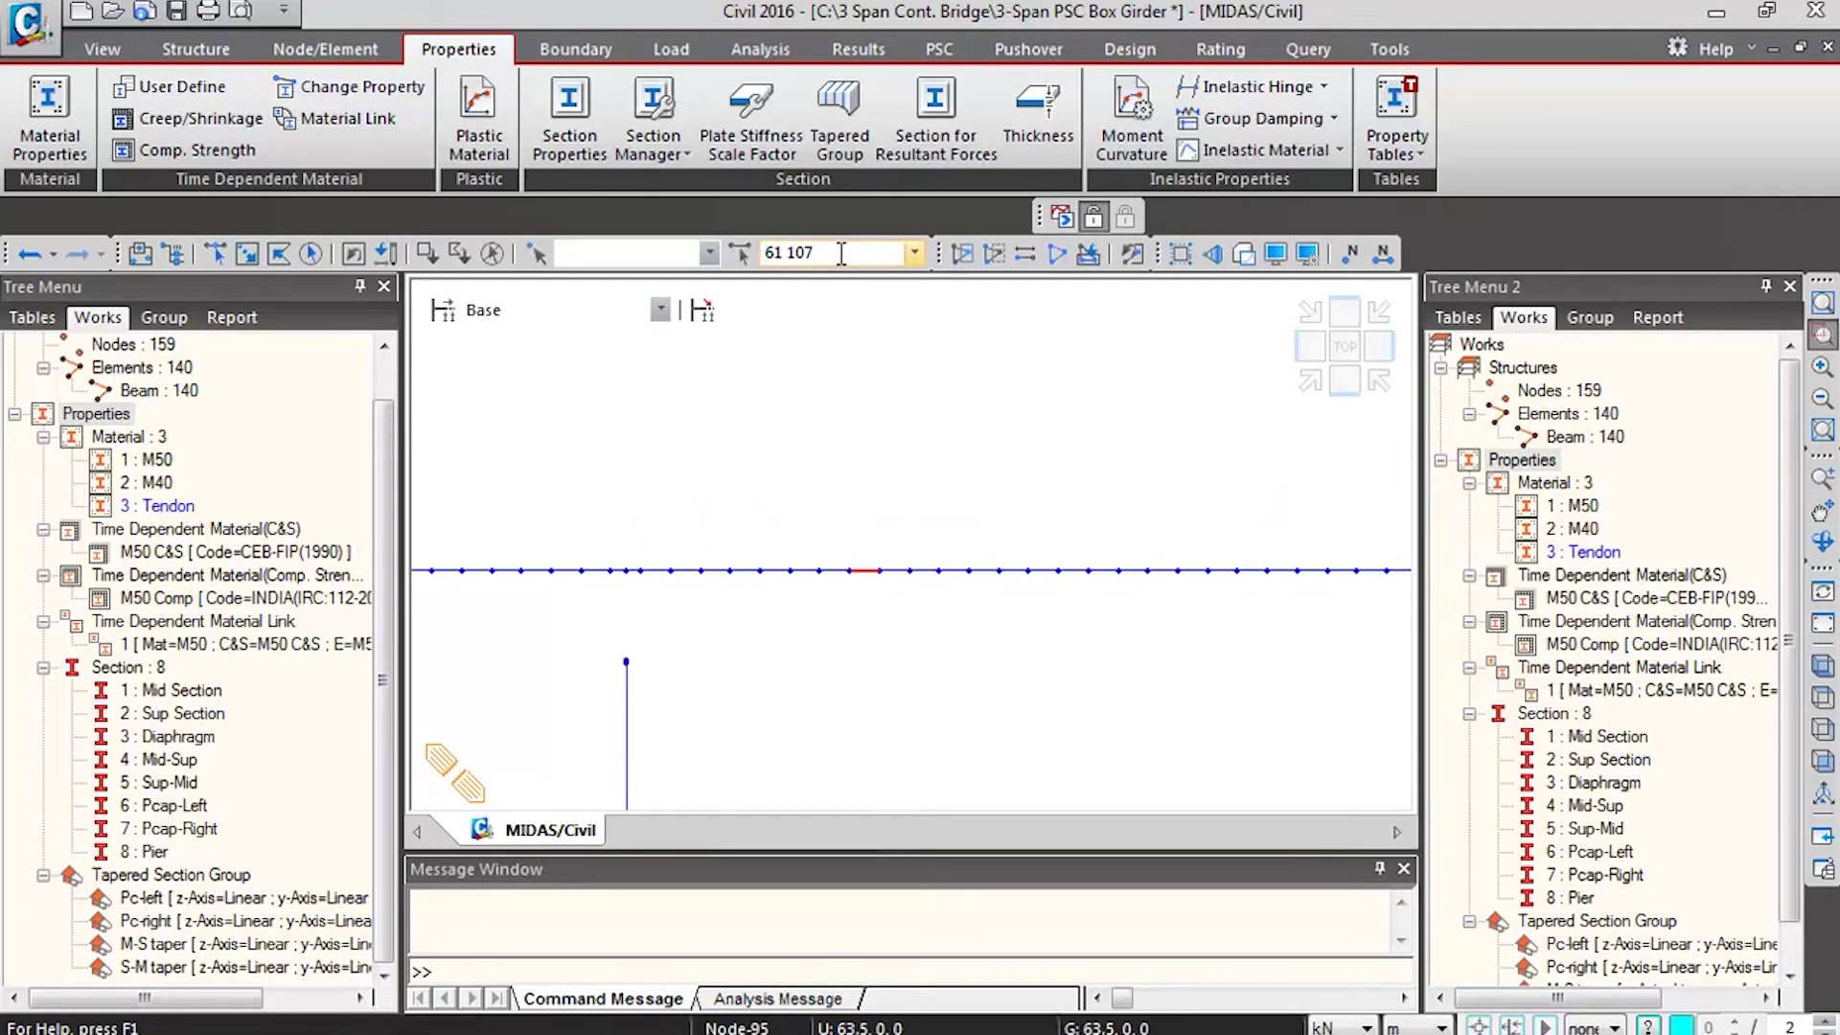
click(1345, 383)
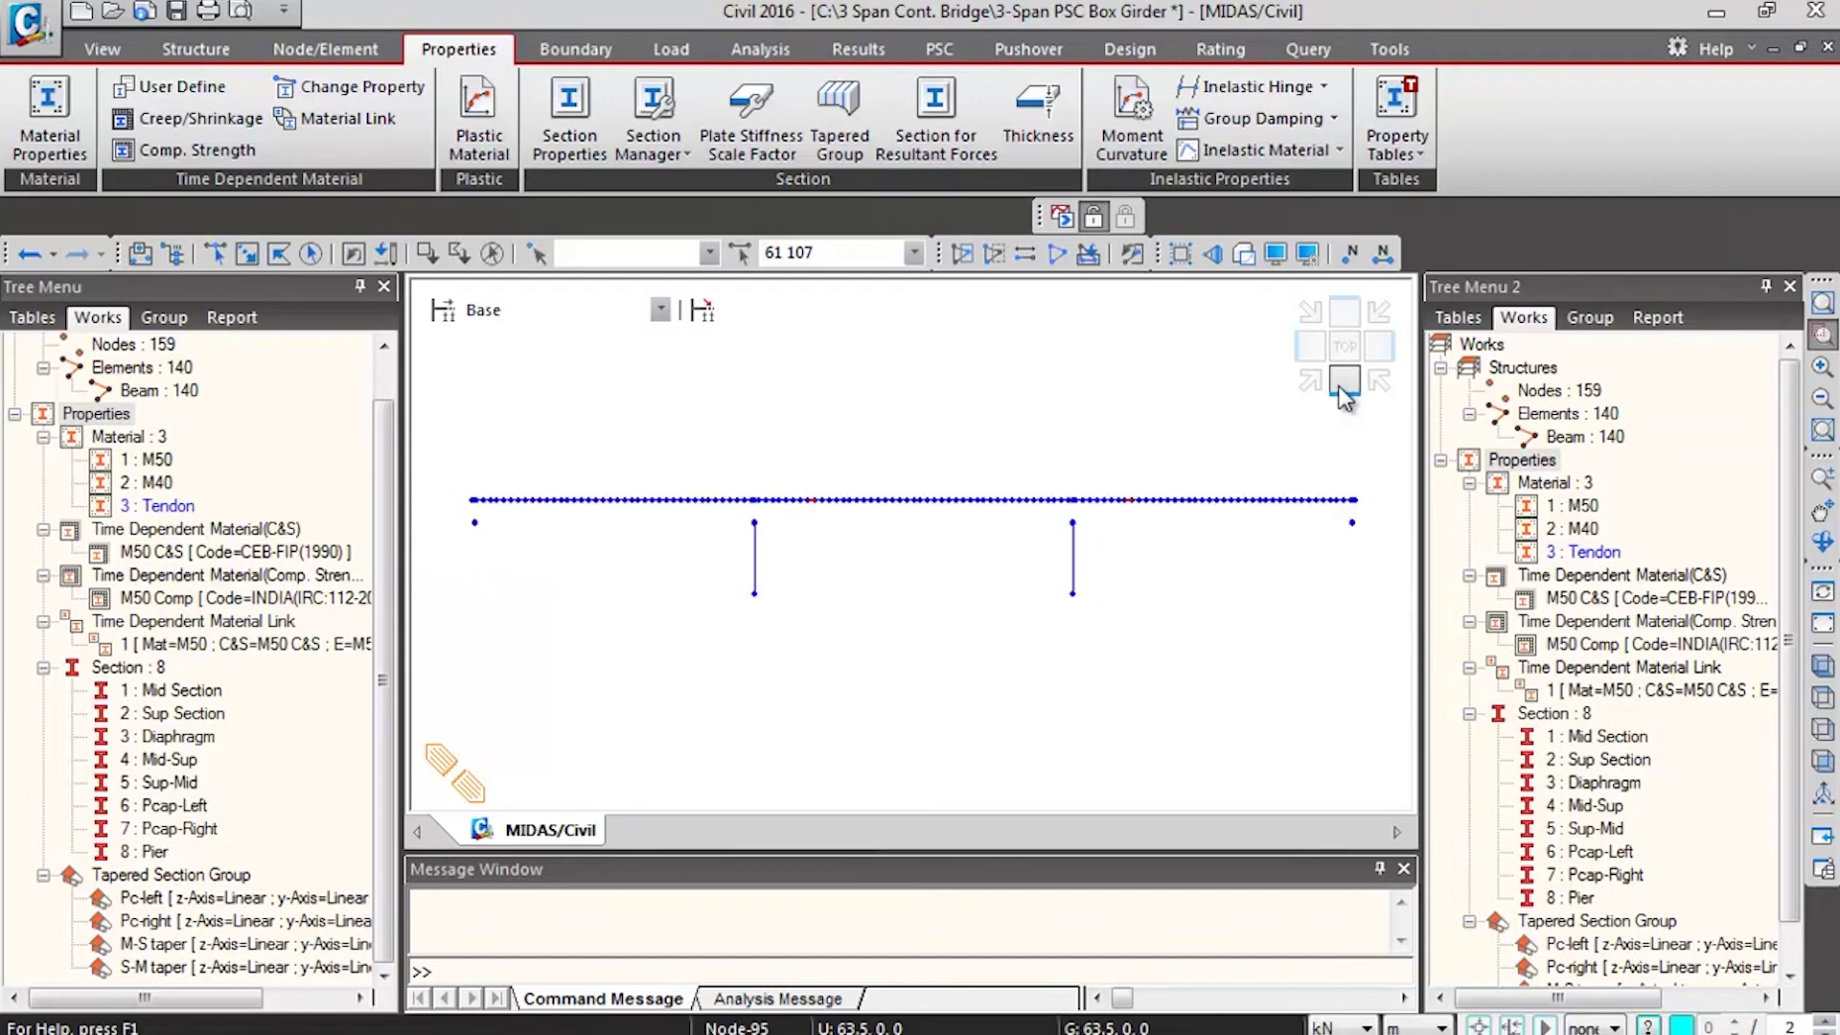
scroll(847, 544, down, 2)
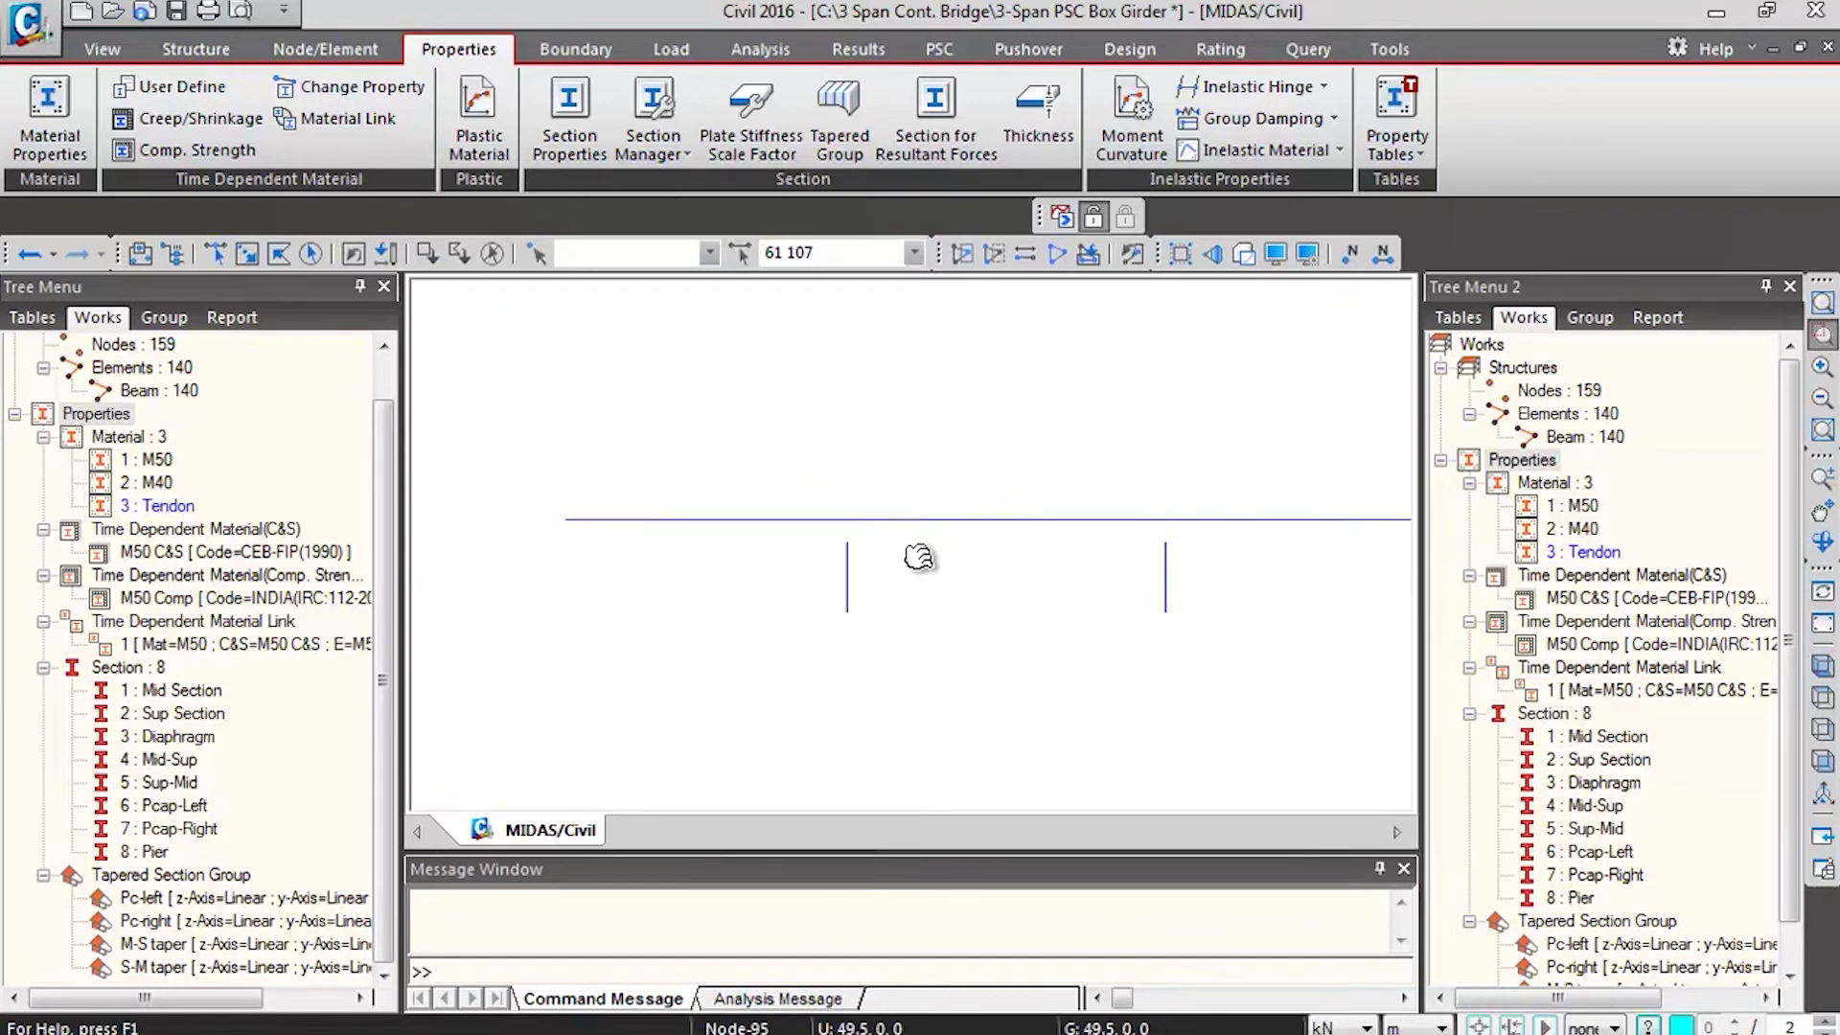
scroll(928, 550, up, 4)
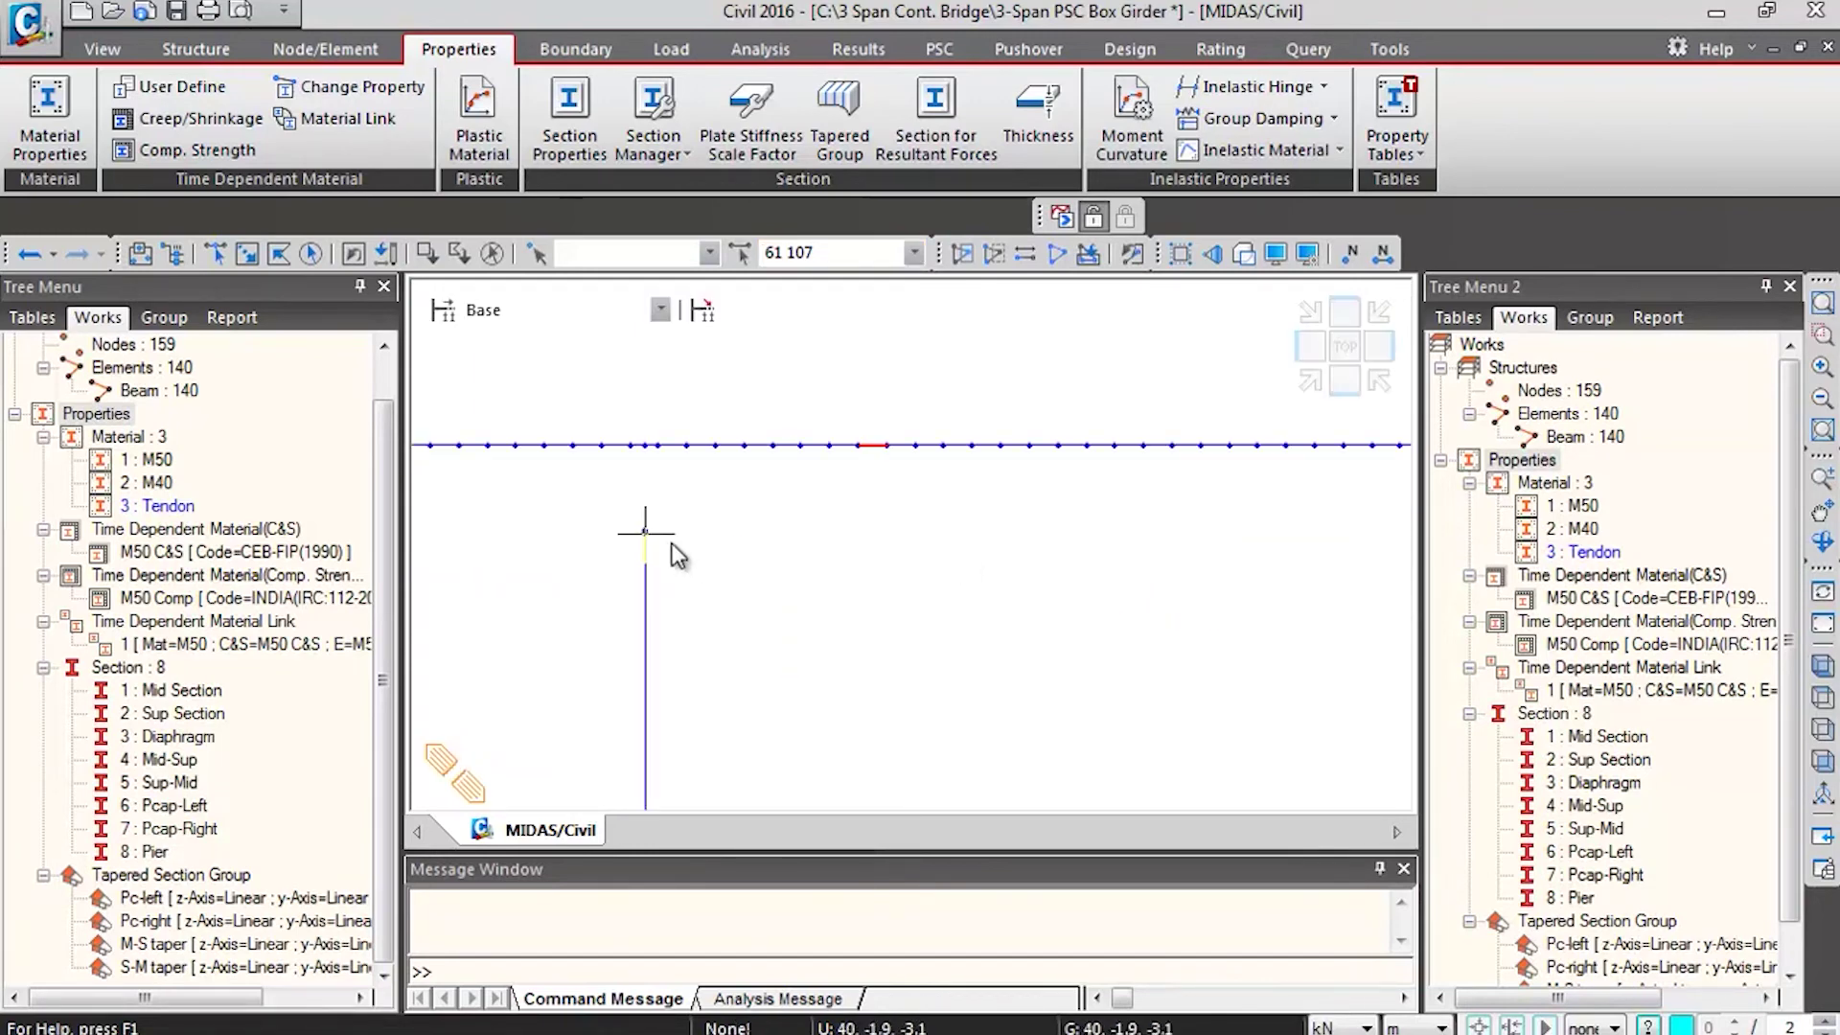
click(872, 445)
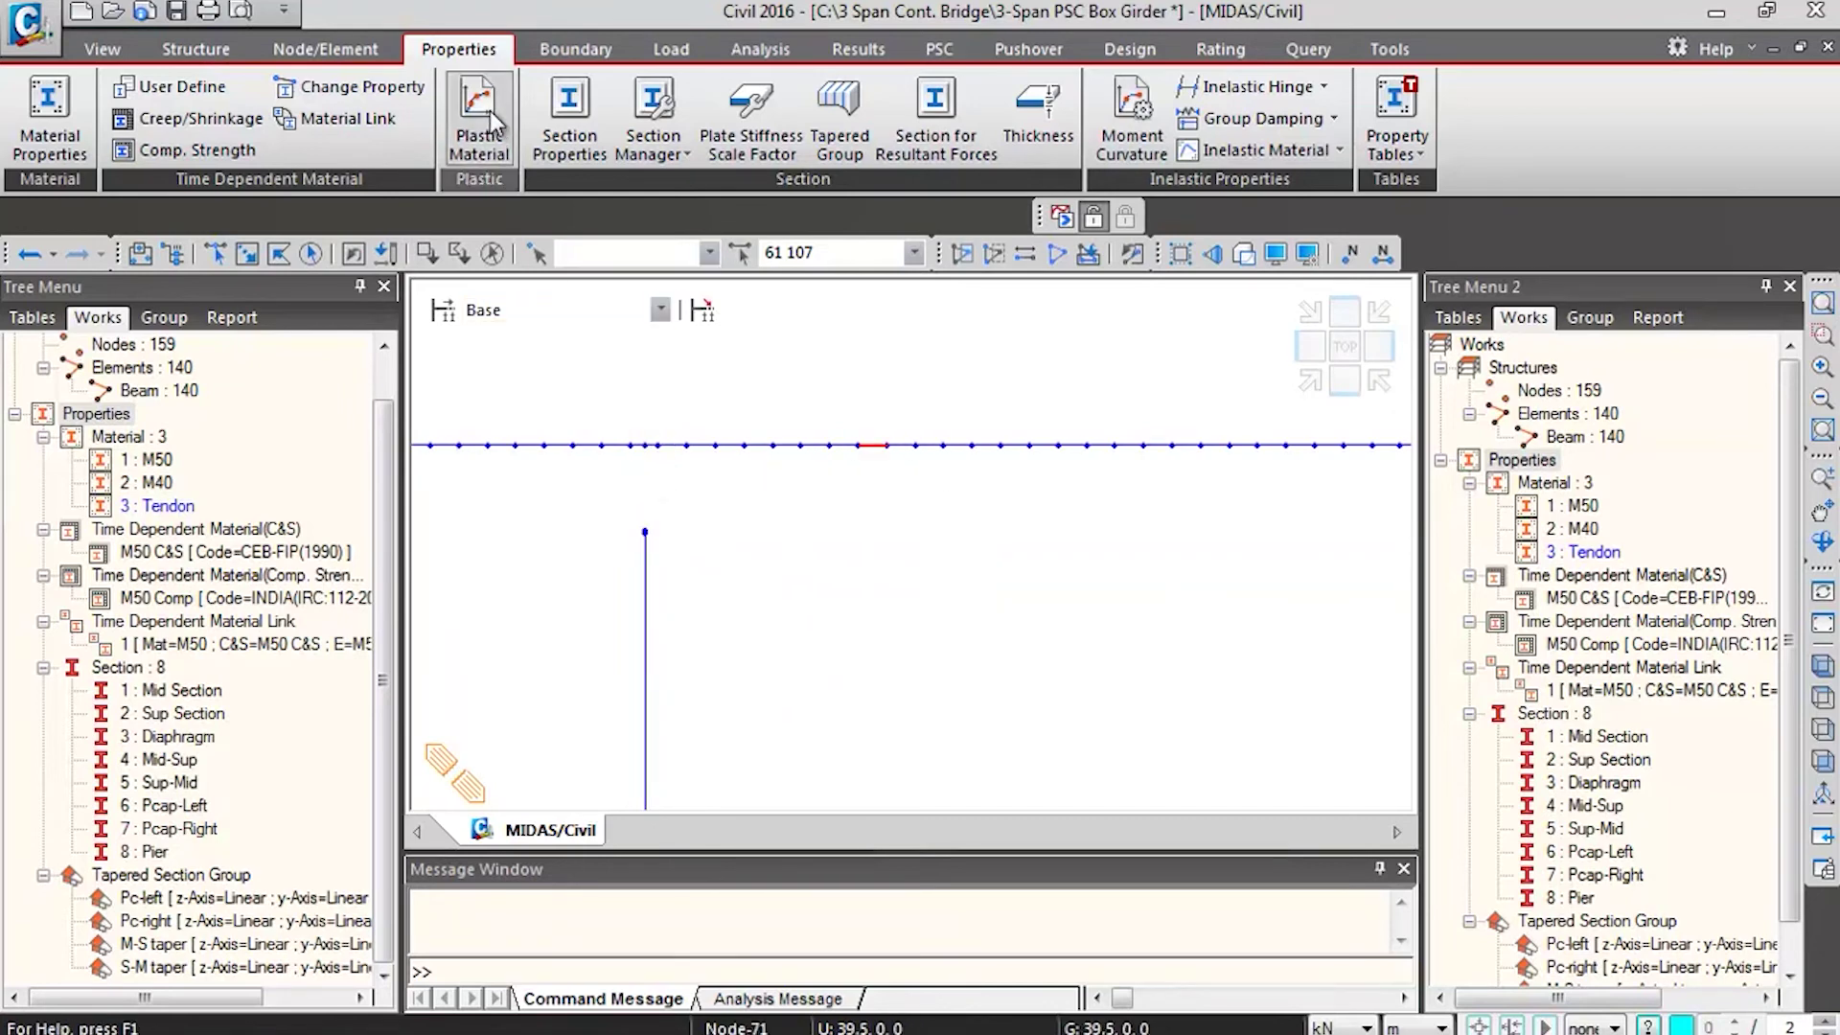
click(356, 48)
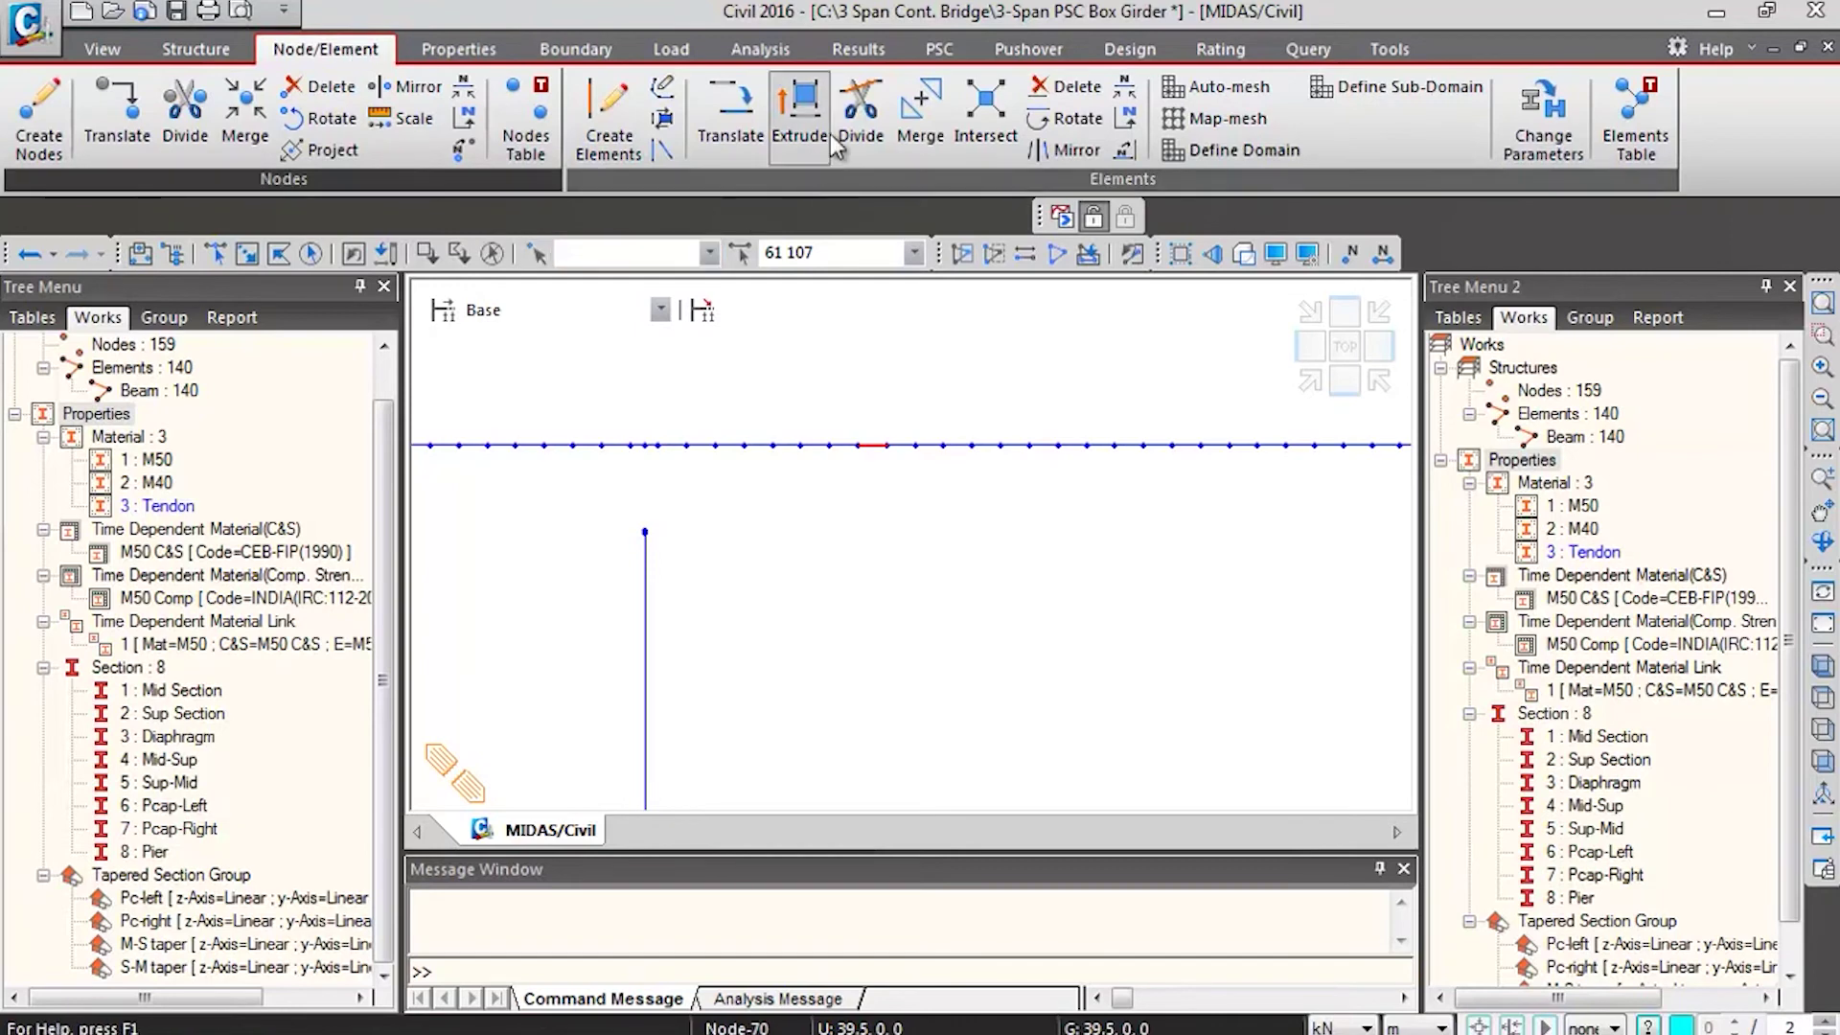
Divide the selected deck element into 2 equal-distance parts
click(860, 130)
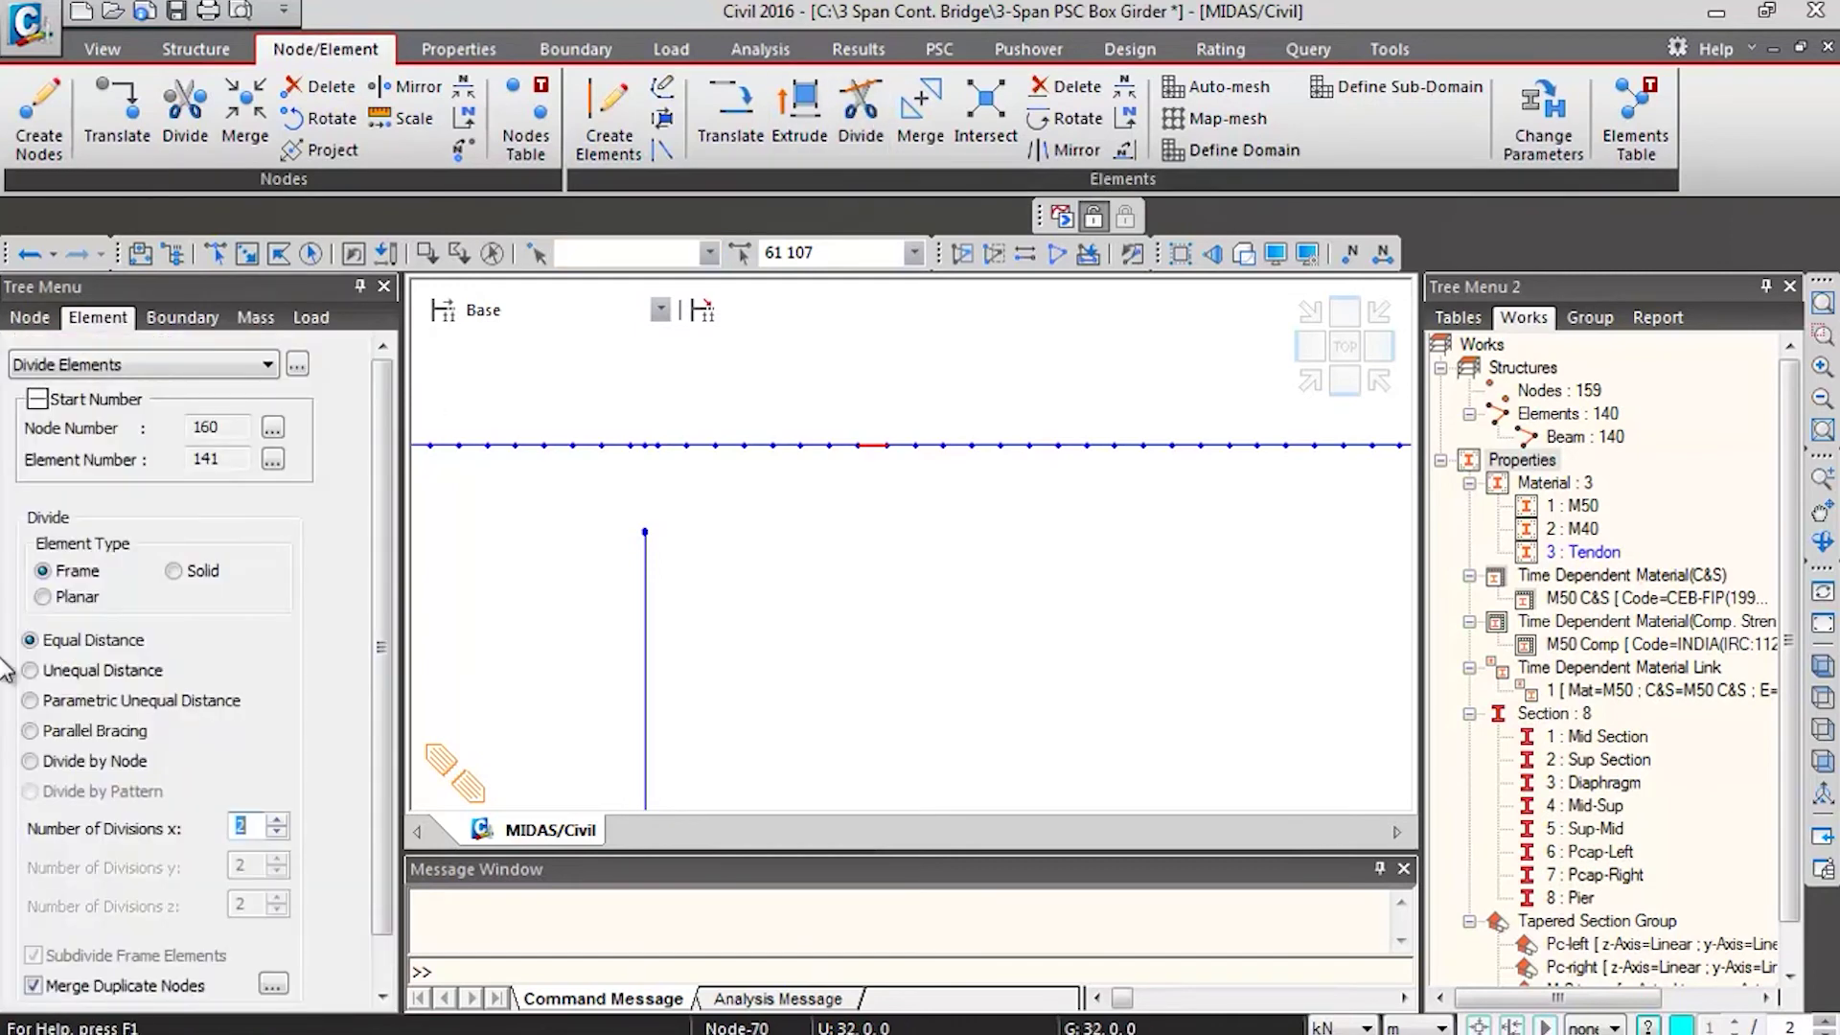
scroll(387, 477, down, 2)
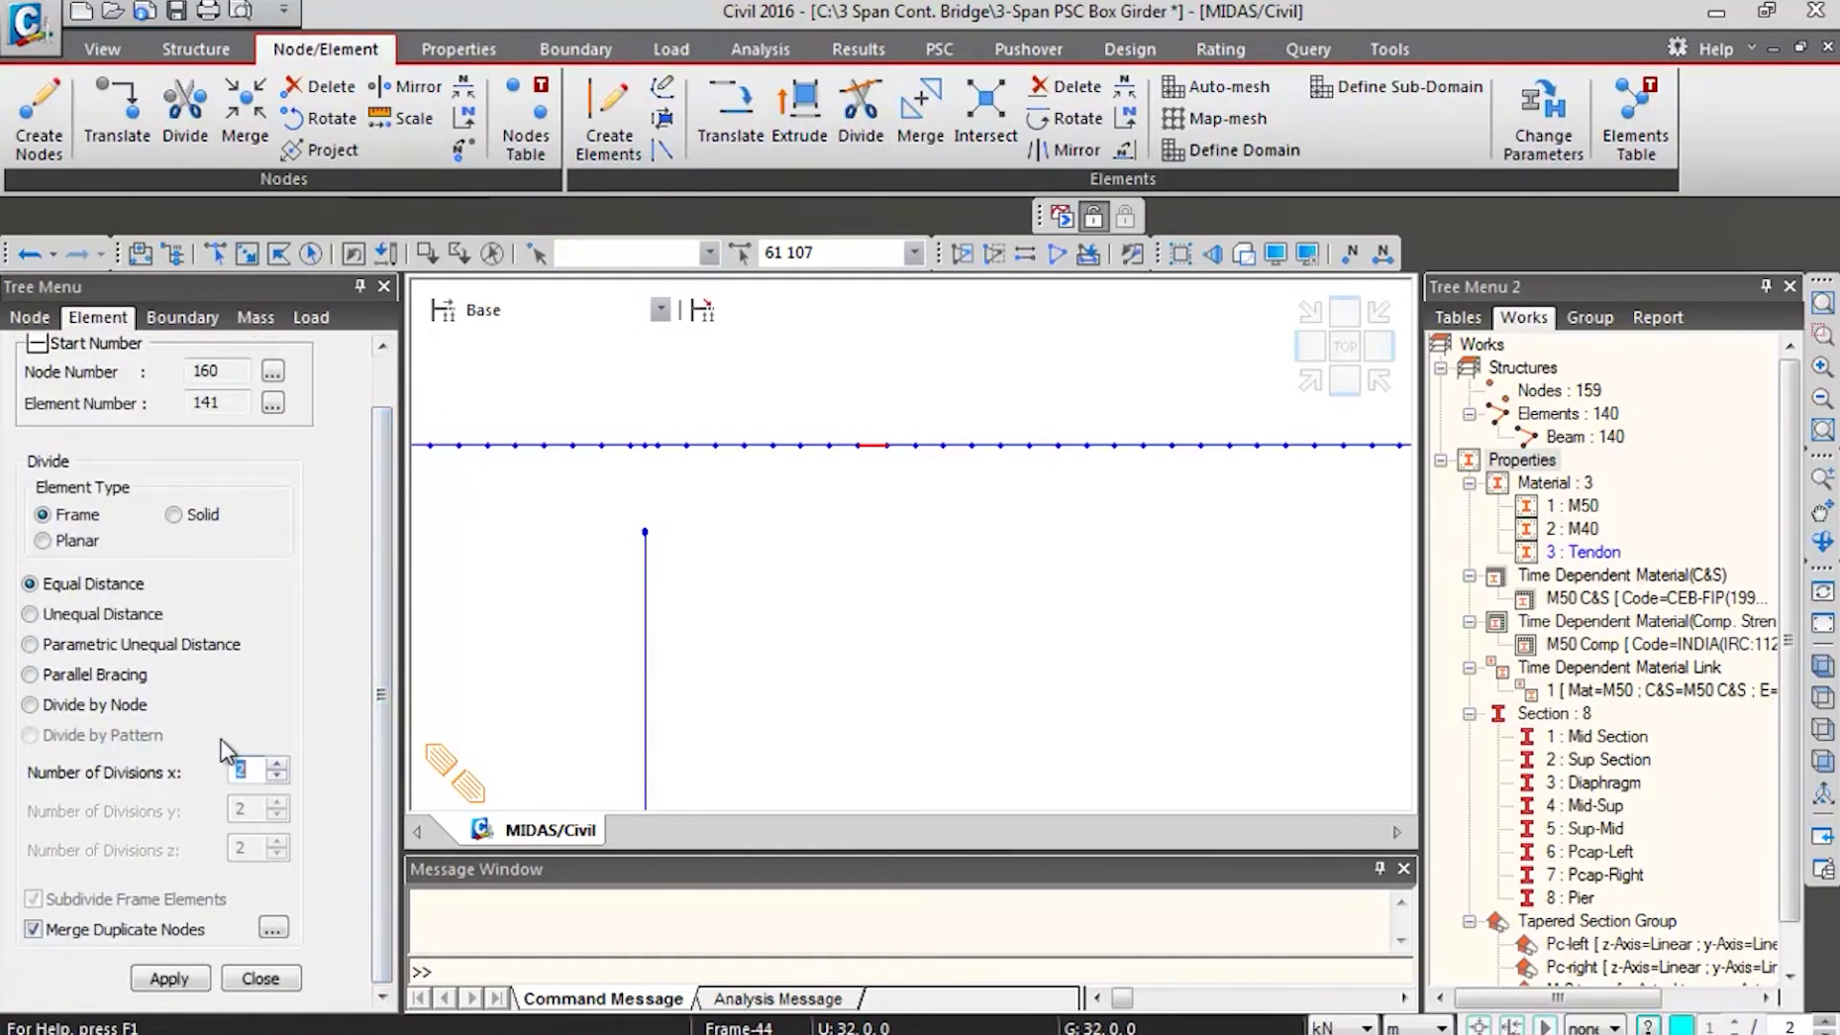
click(170, 978)
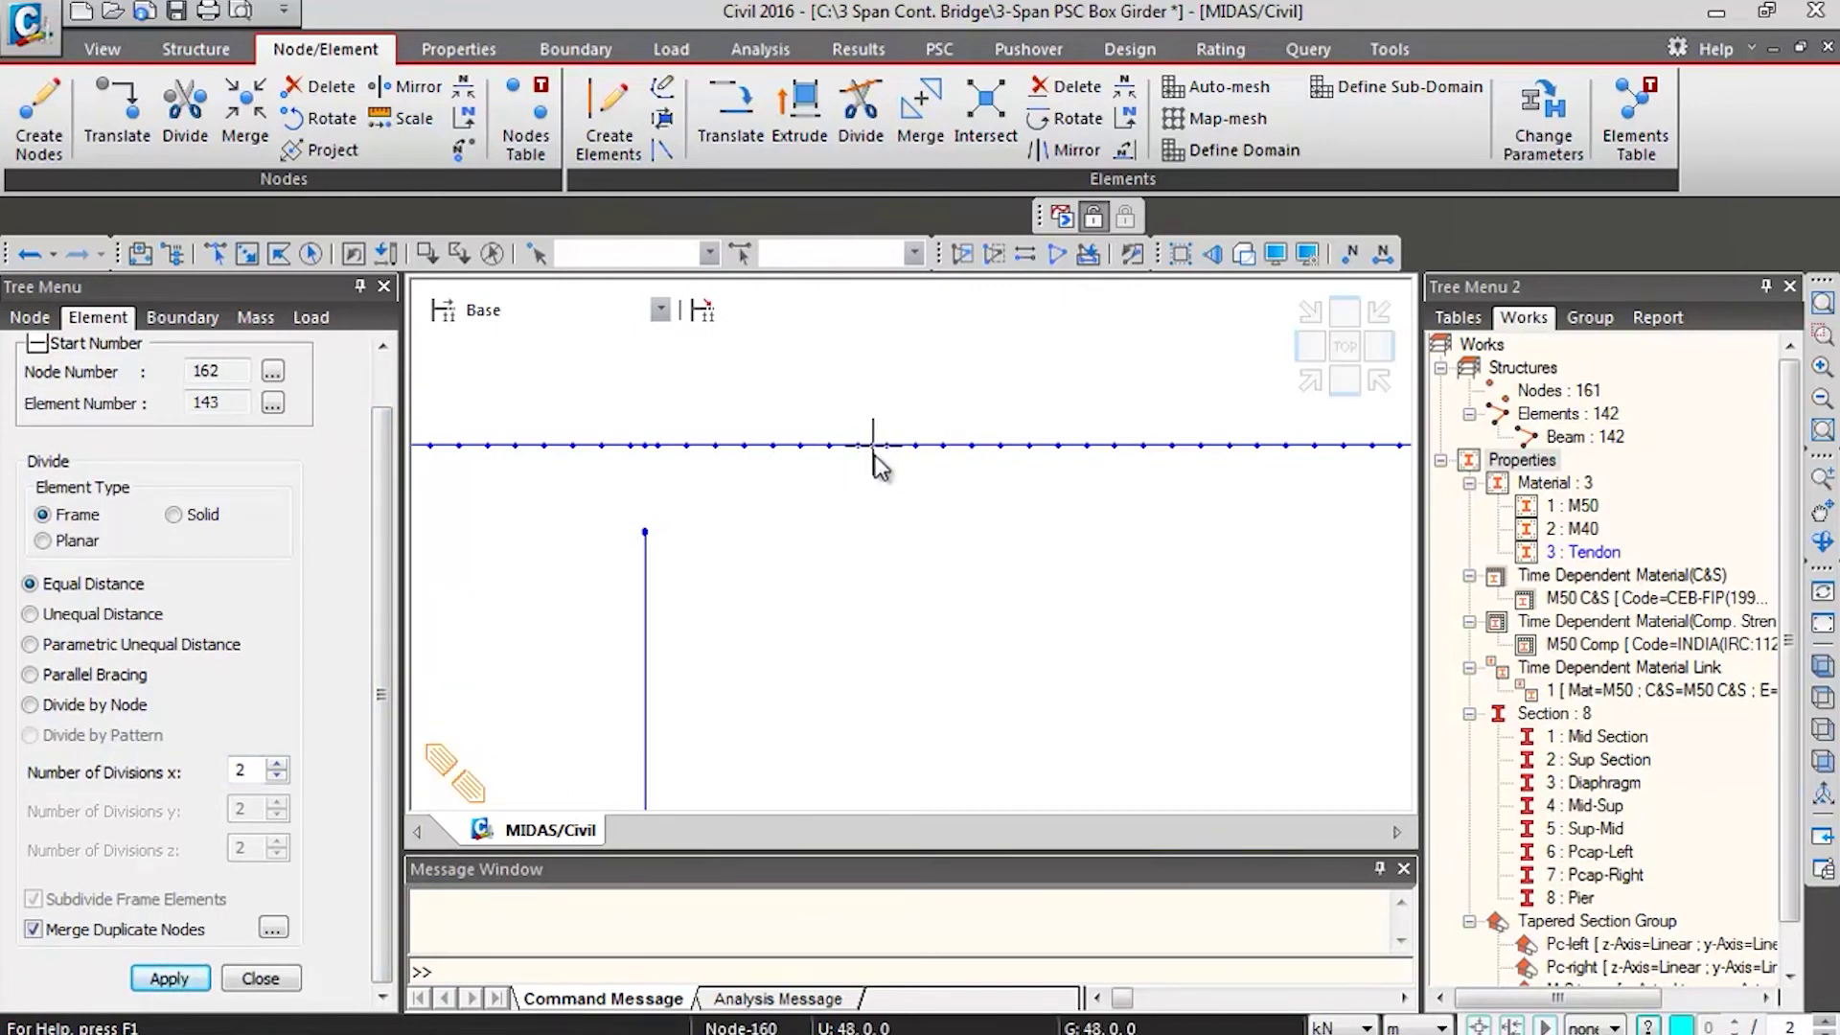
Query nodes to measure the distance from node 71 to new node 160
click(1307, 49)
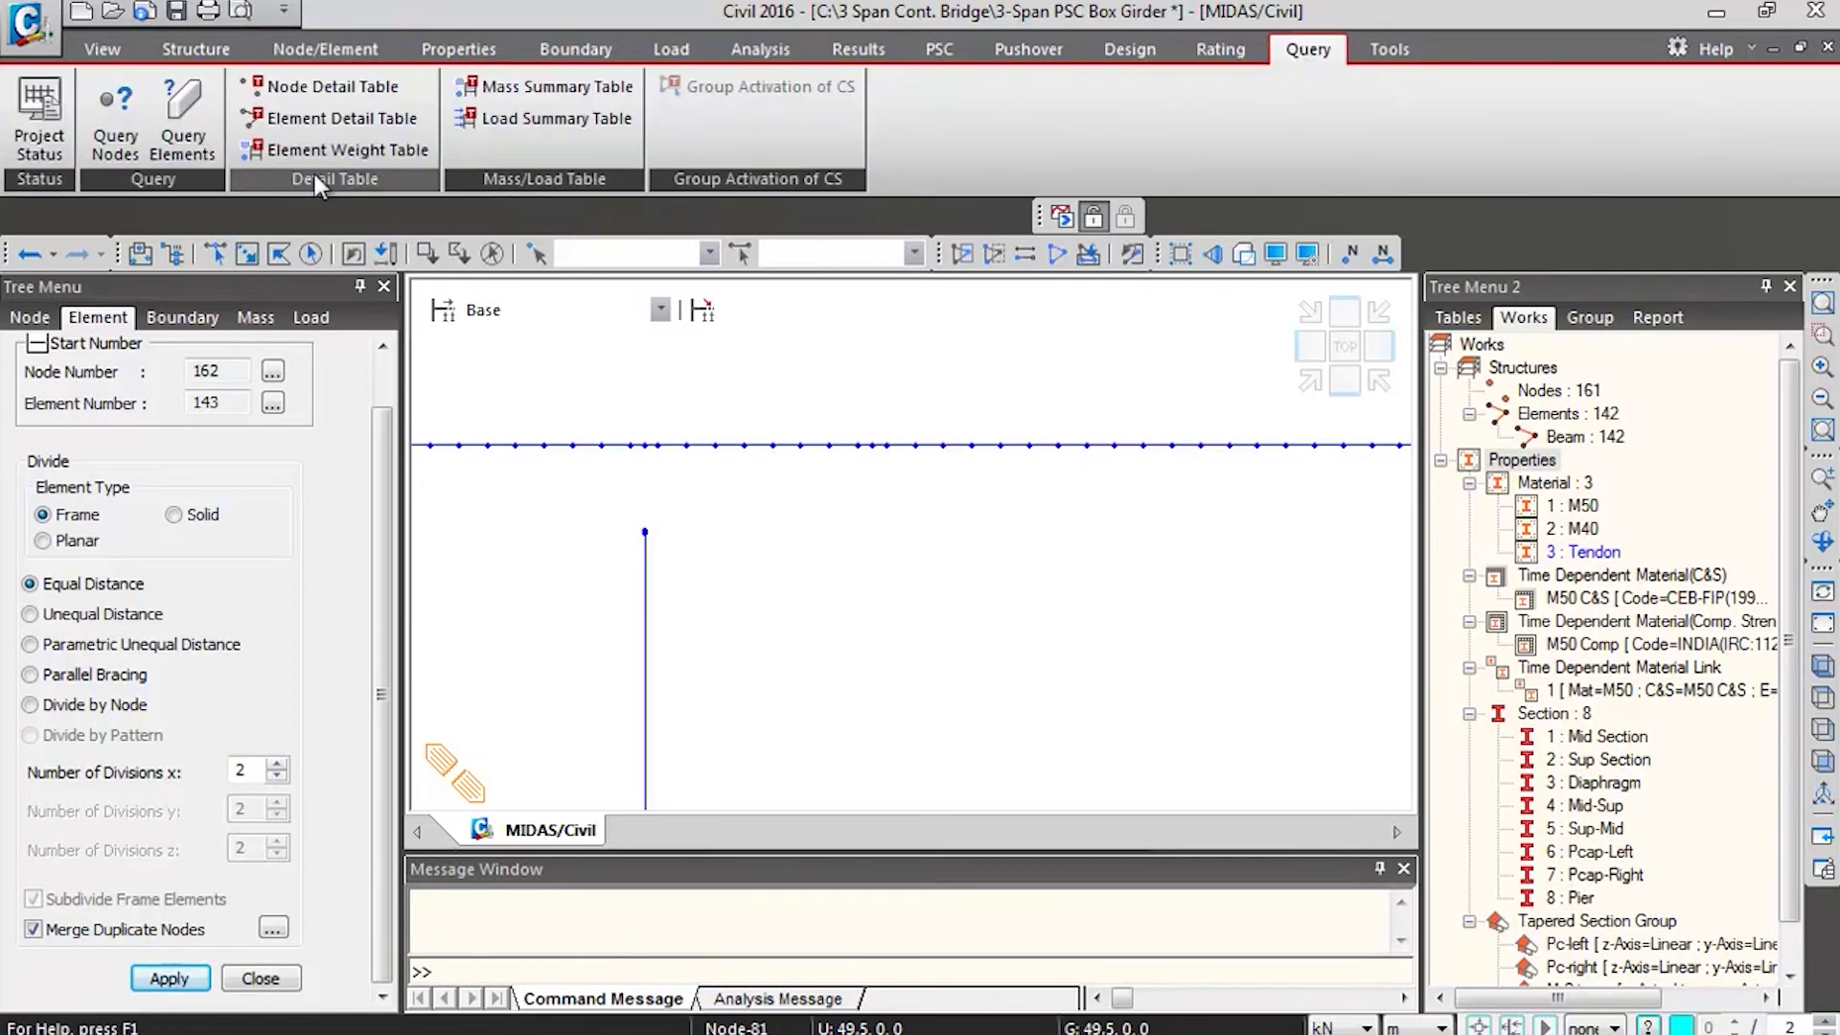
click(101, 102)
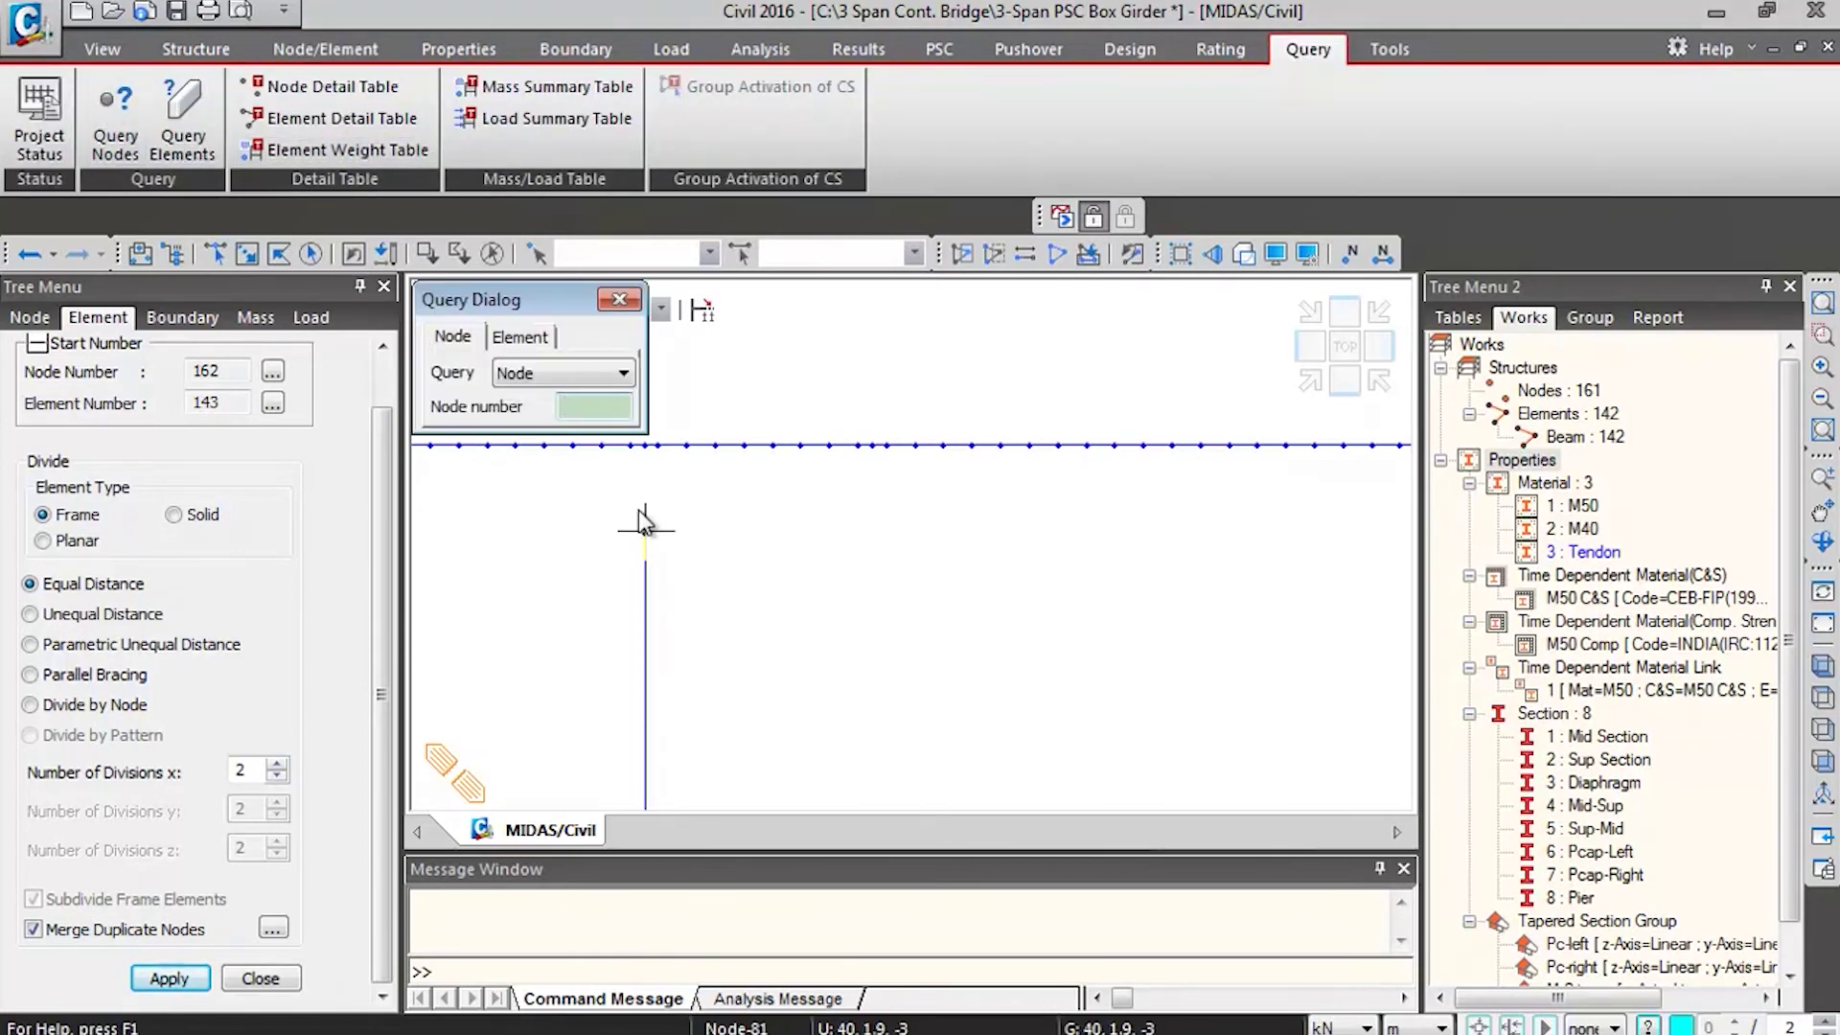
click(645, 450)
click(865, 465)
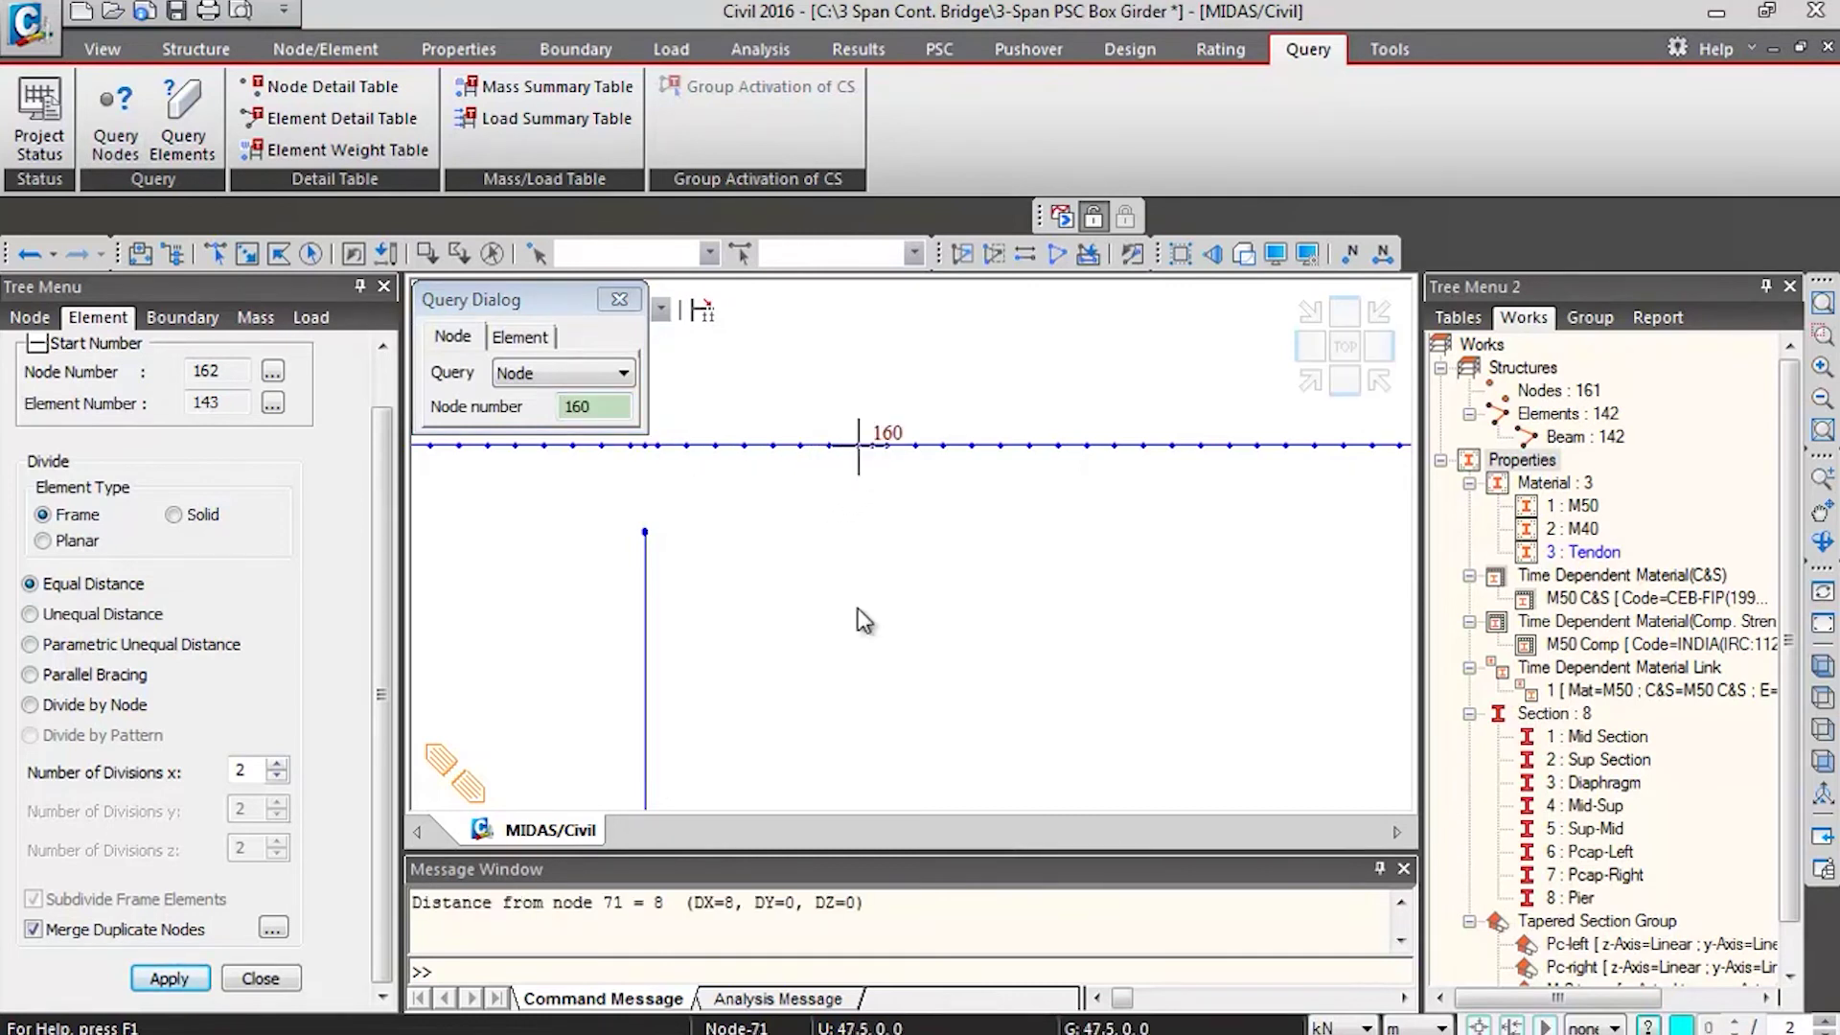
drag(737, 902, 689, 910)
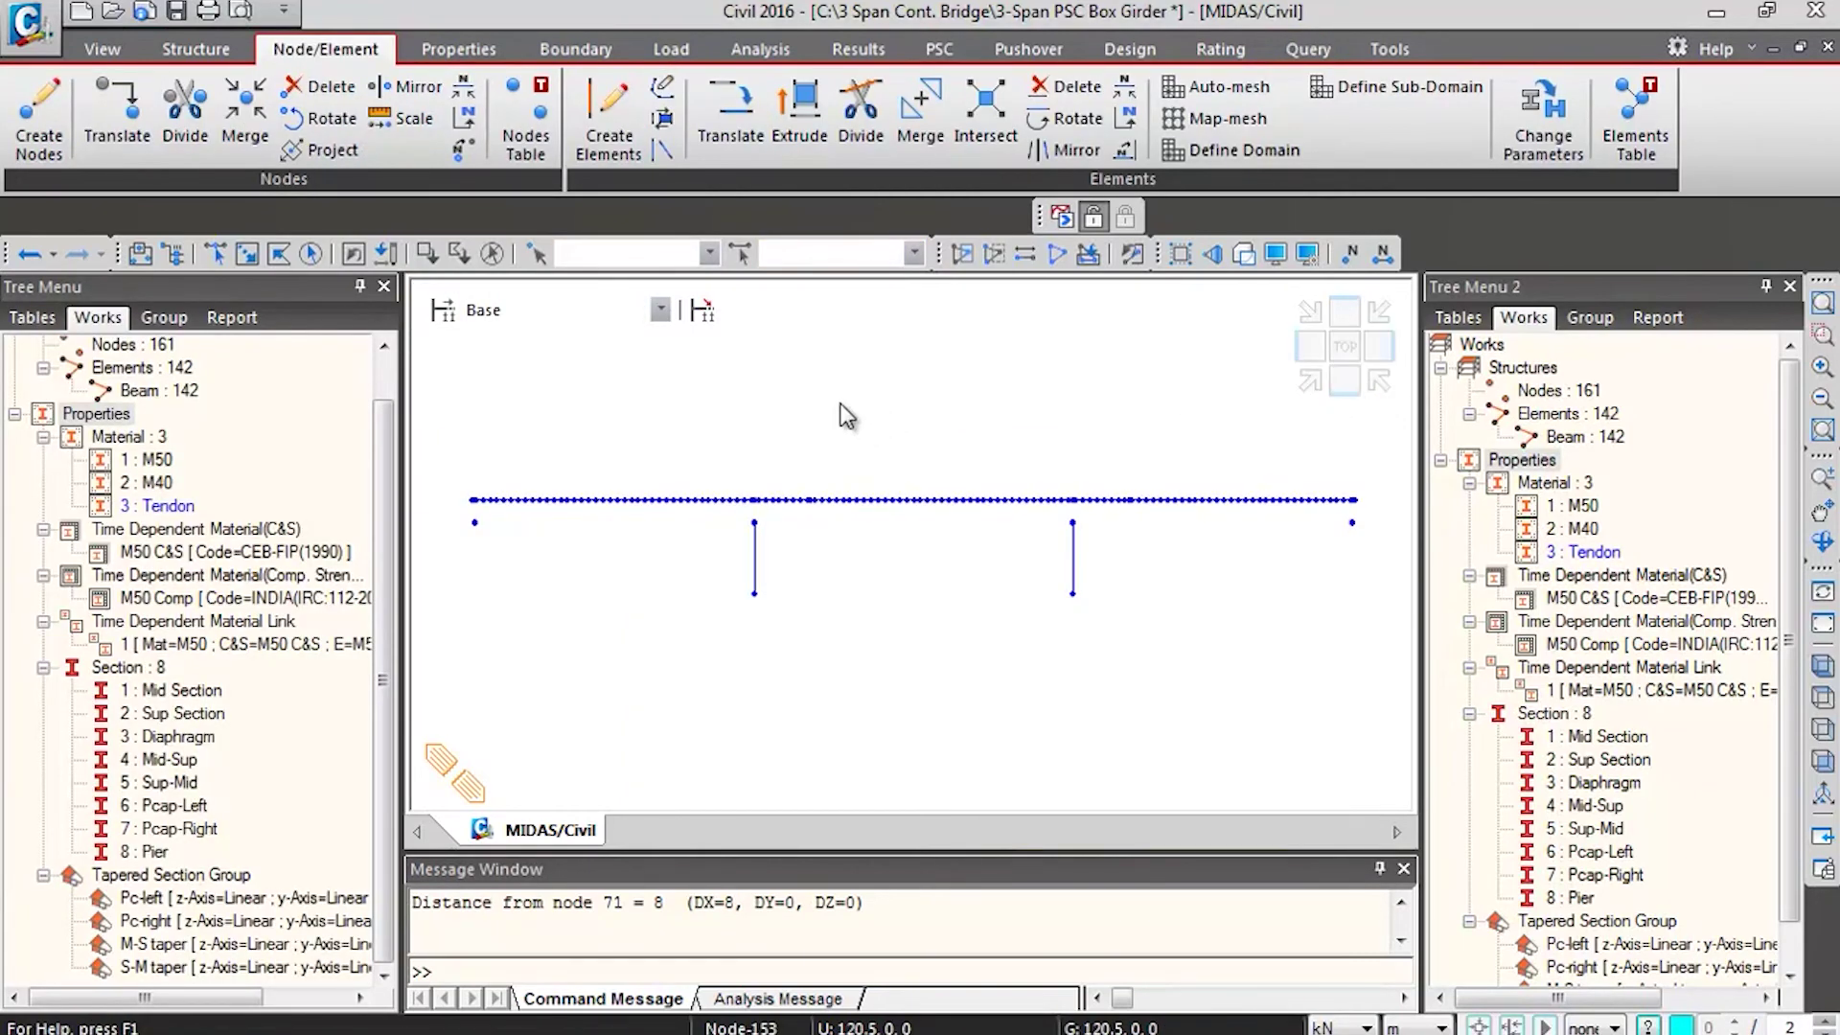
Assign auto-calculated CEB-FIP(1990) notional member size to all window-selected bridge elements
click(492, 58)
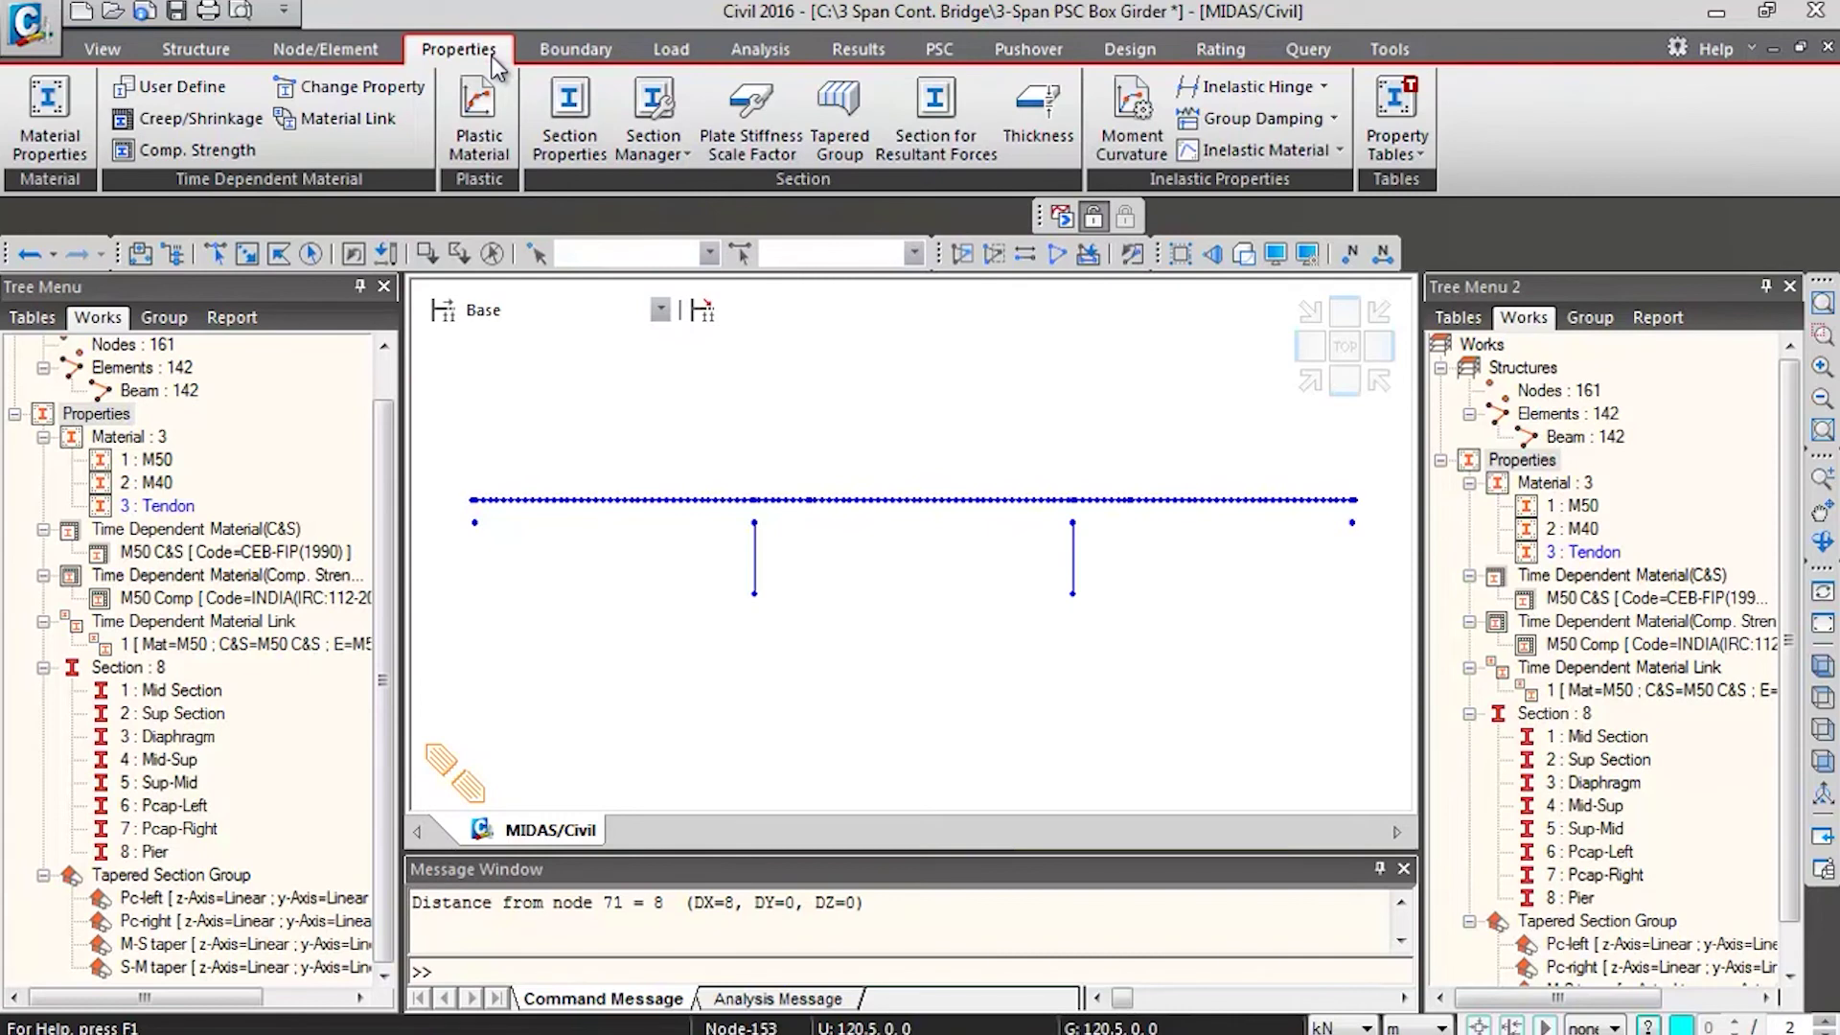
click(359, 90)
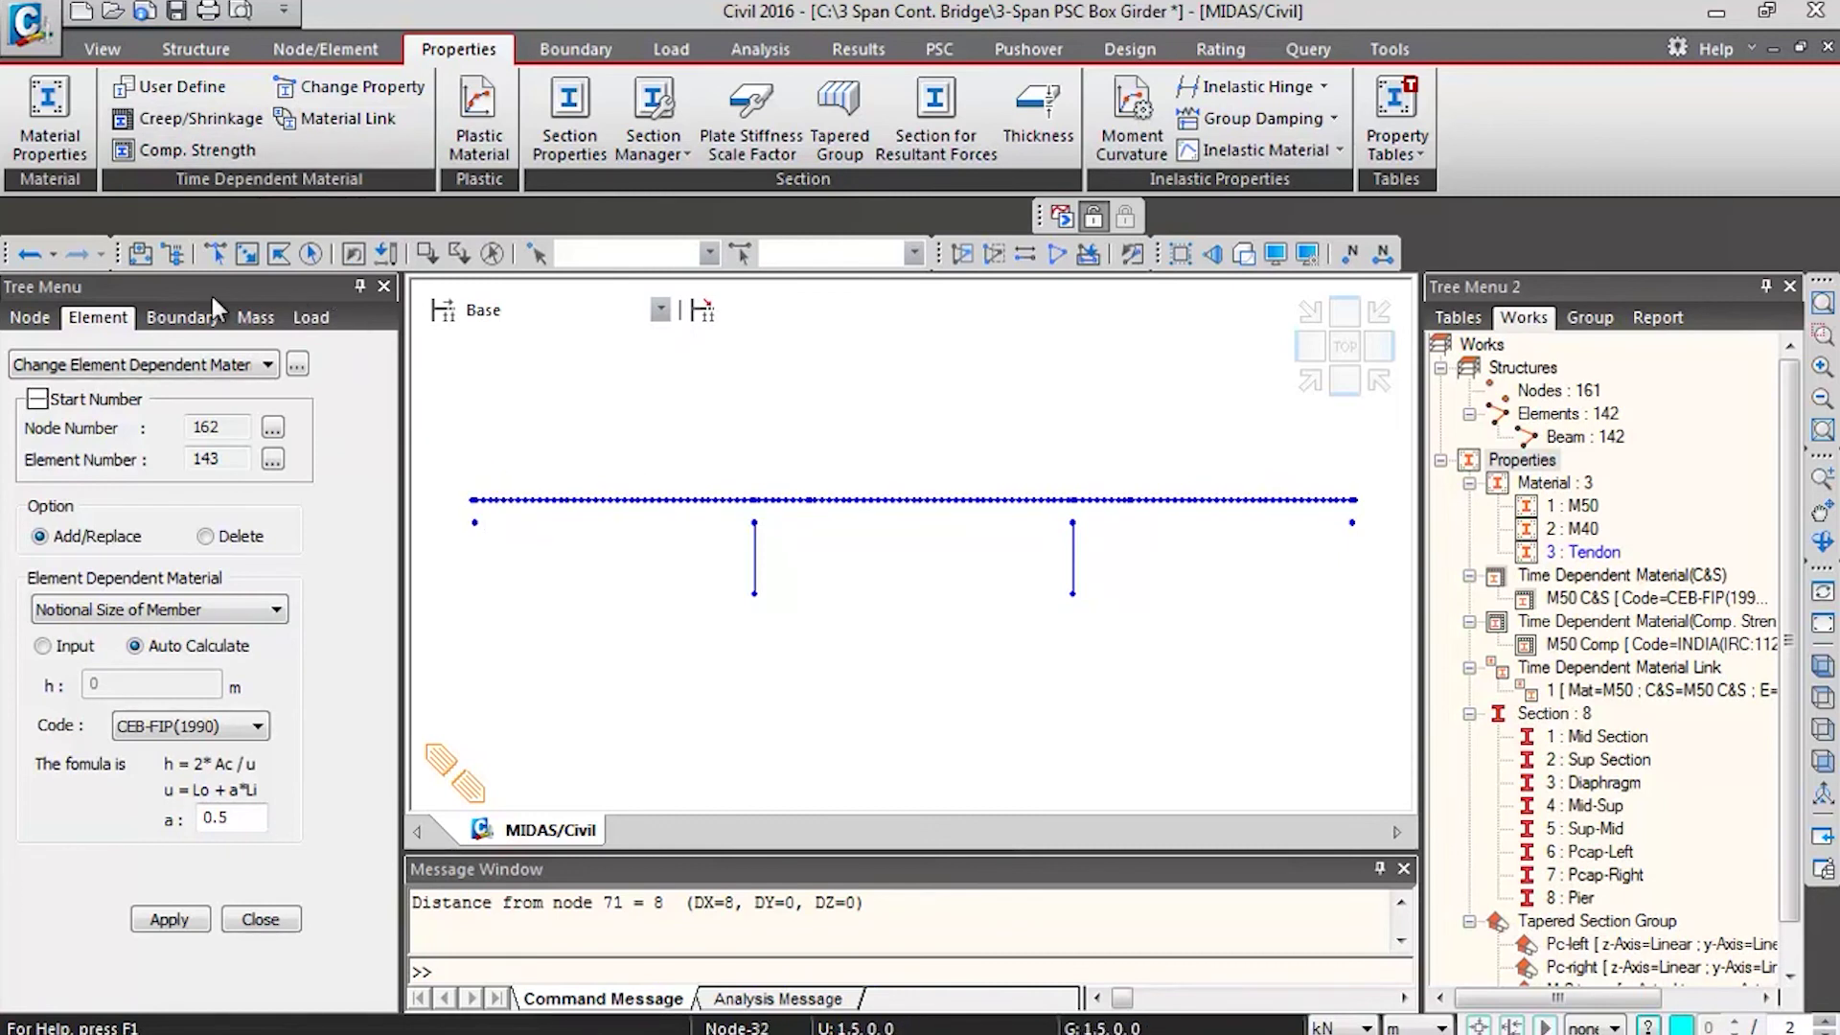
click(243, 259)
drag(439, 461, 1386, 522)
click(168, 922)
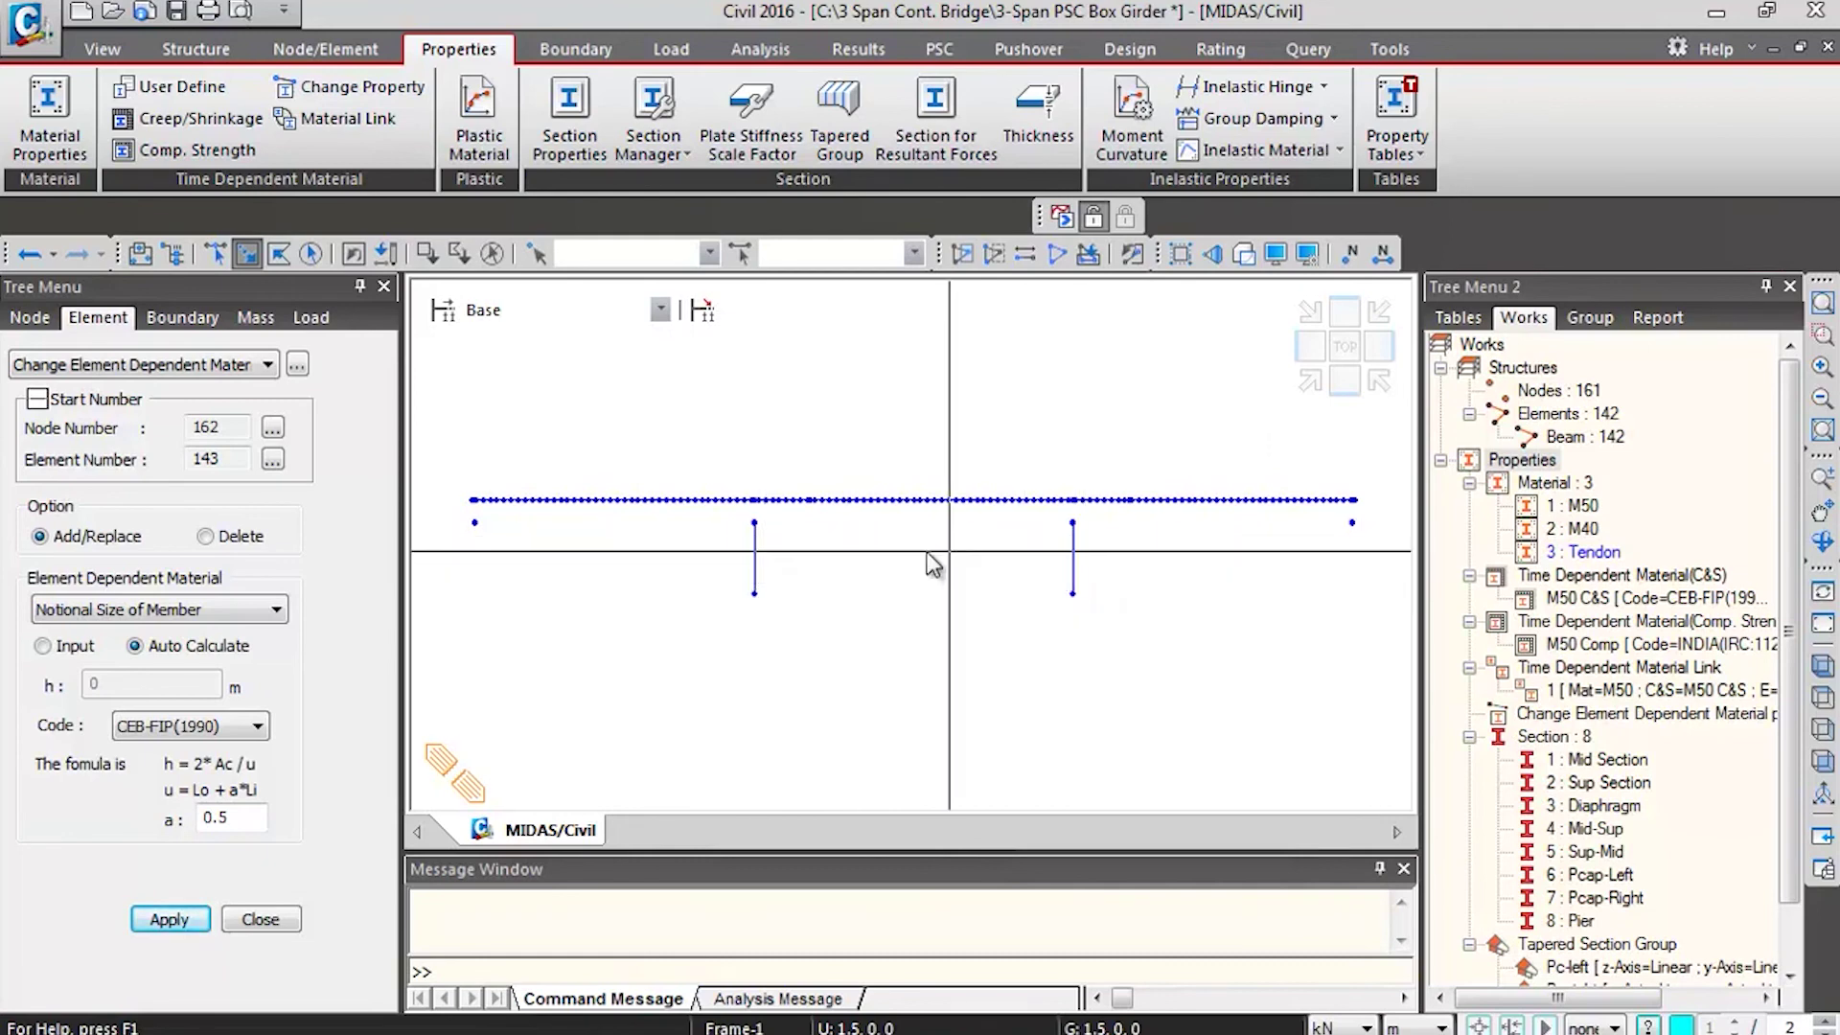
click(1588, 710)
right_click(1589, 711)
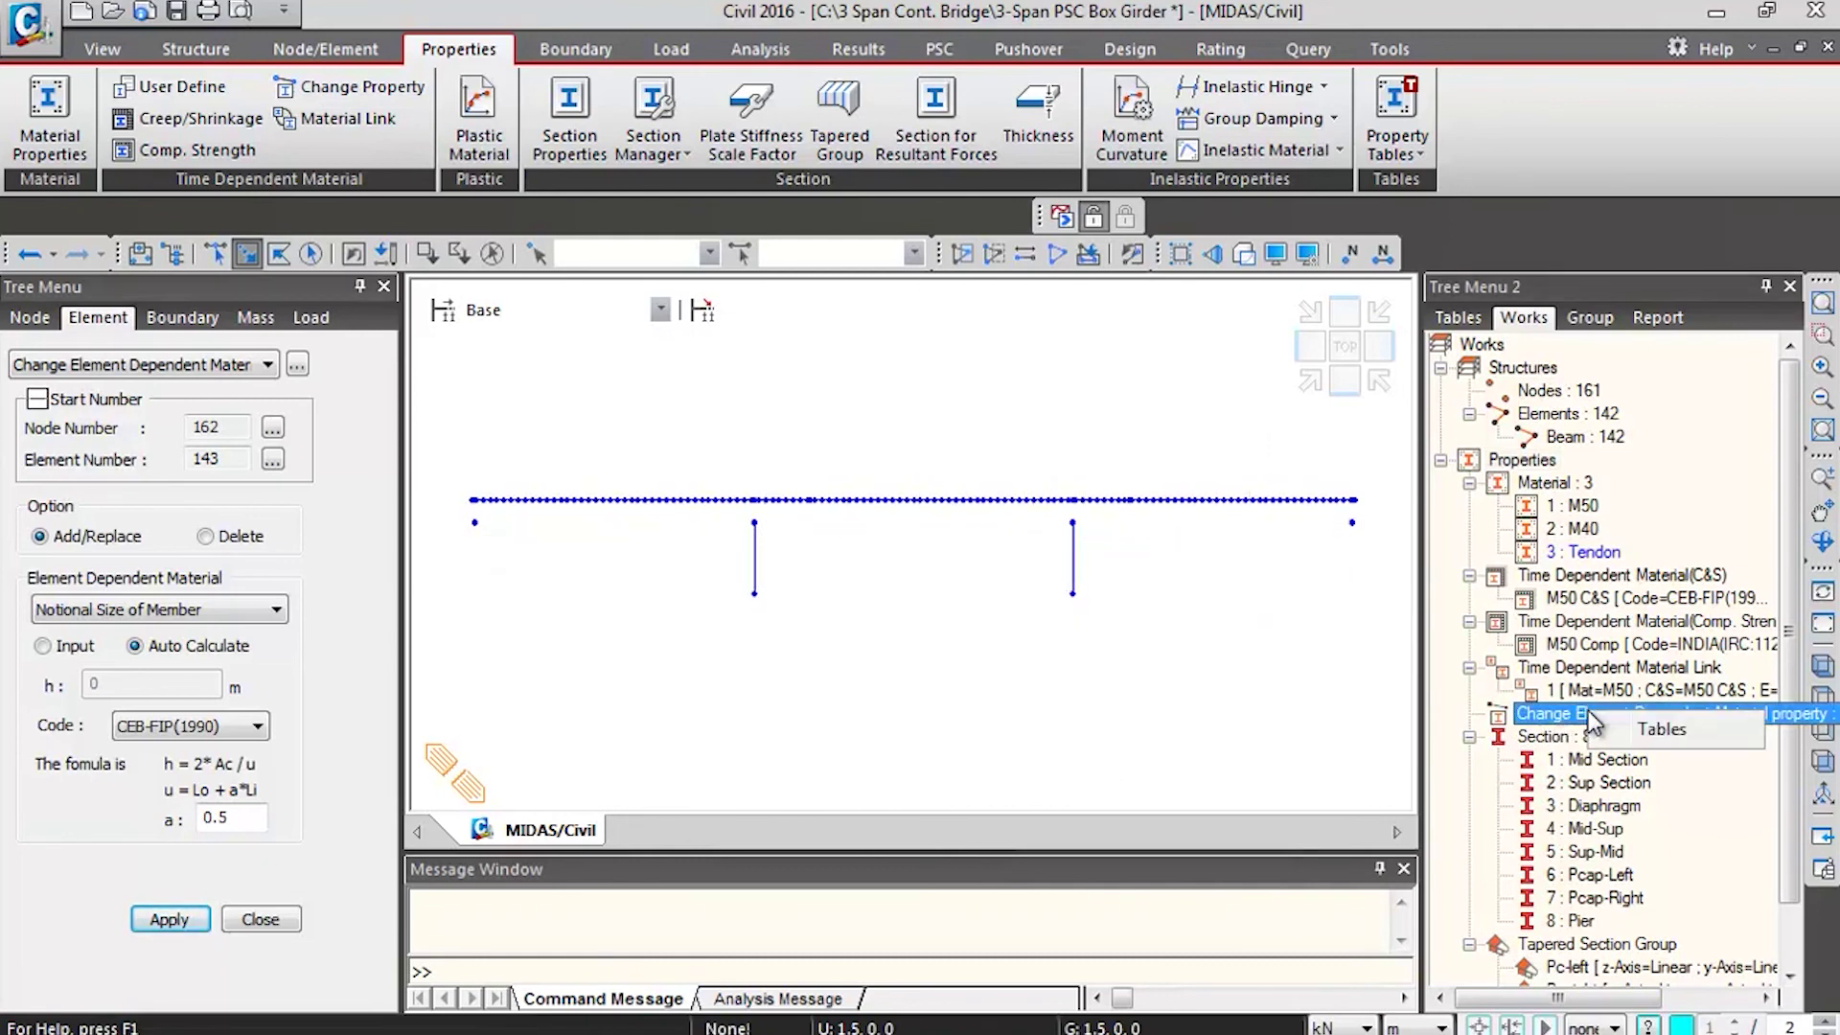
click(1632, 736)
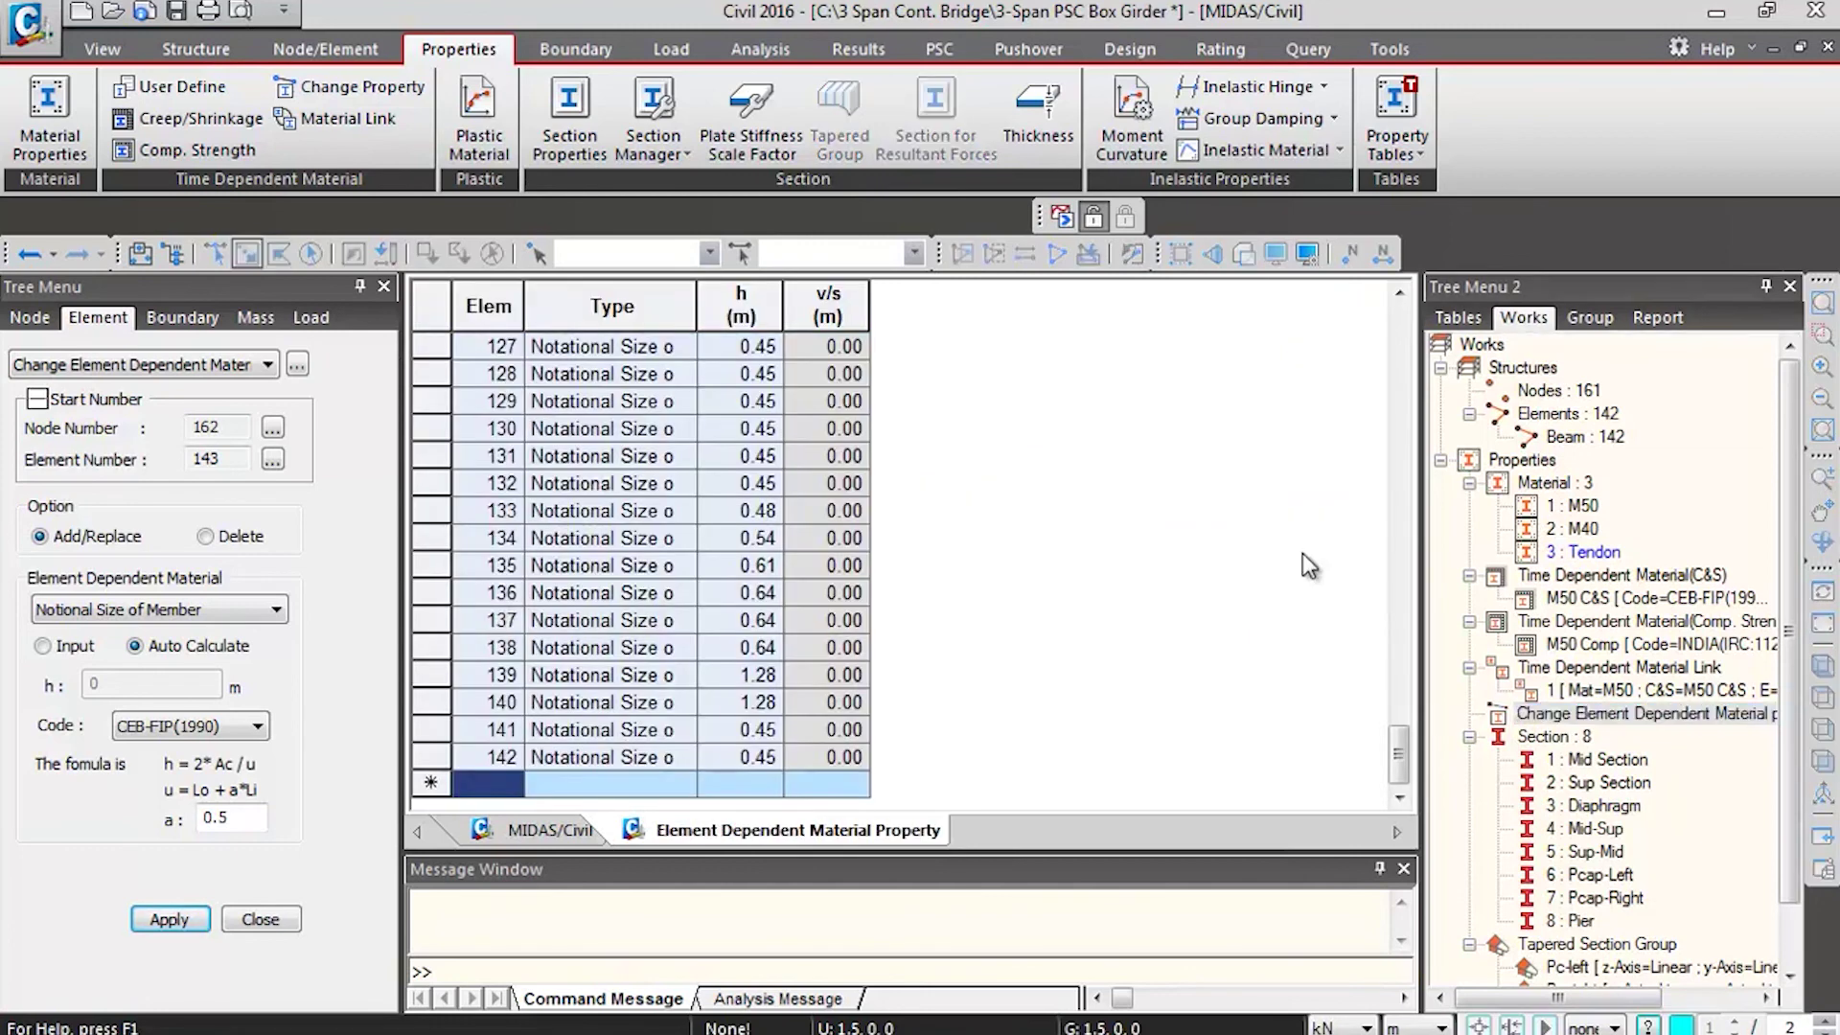
click(697, 533)
scroll(698, 529, up, 13)
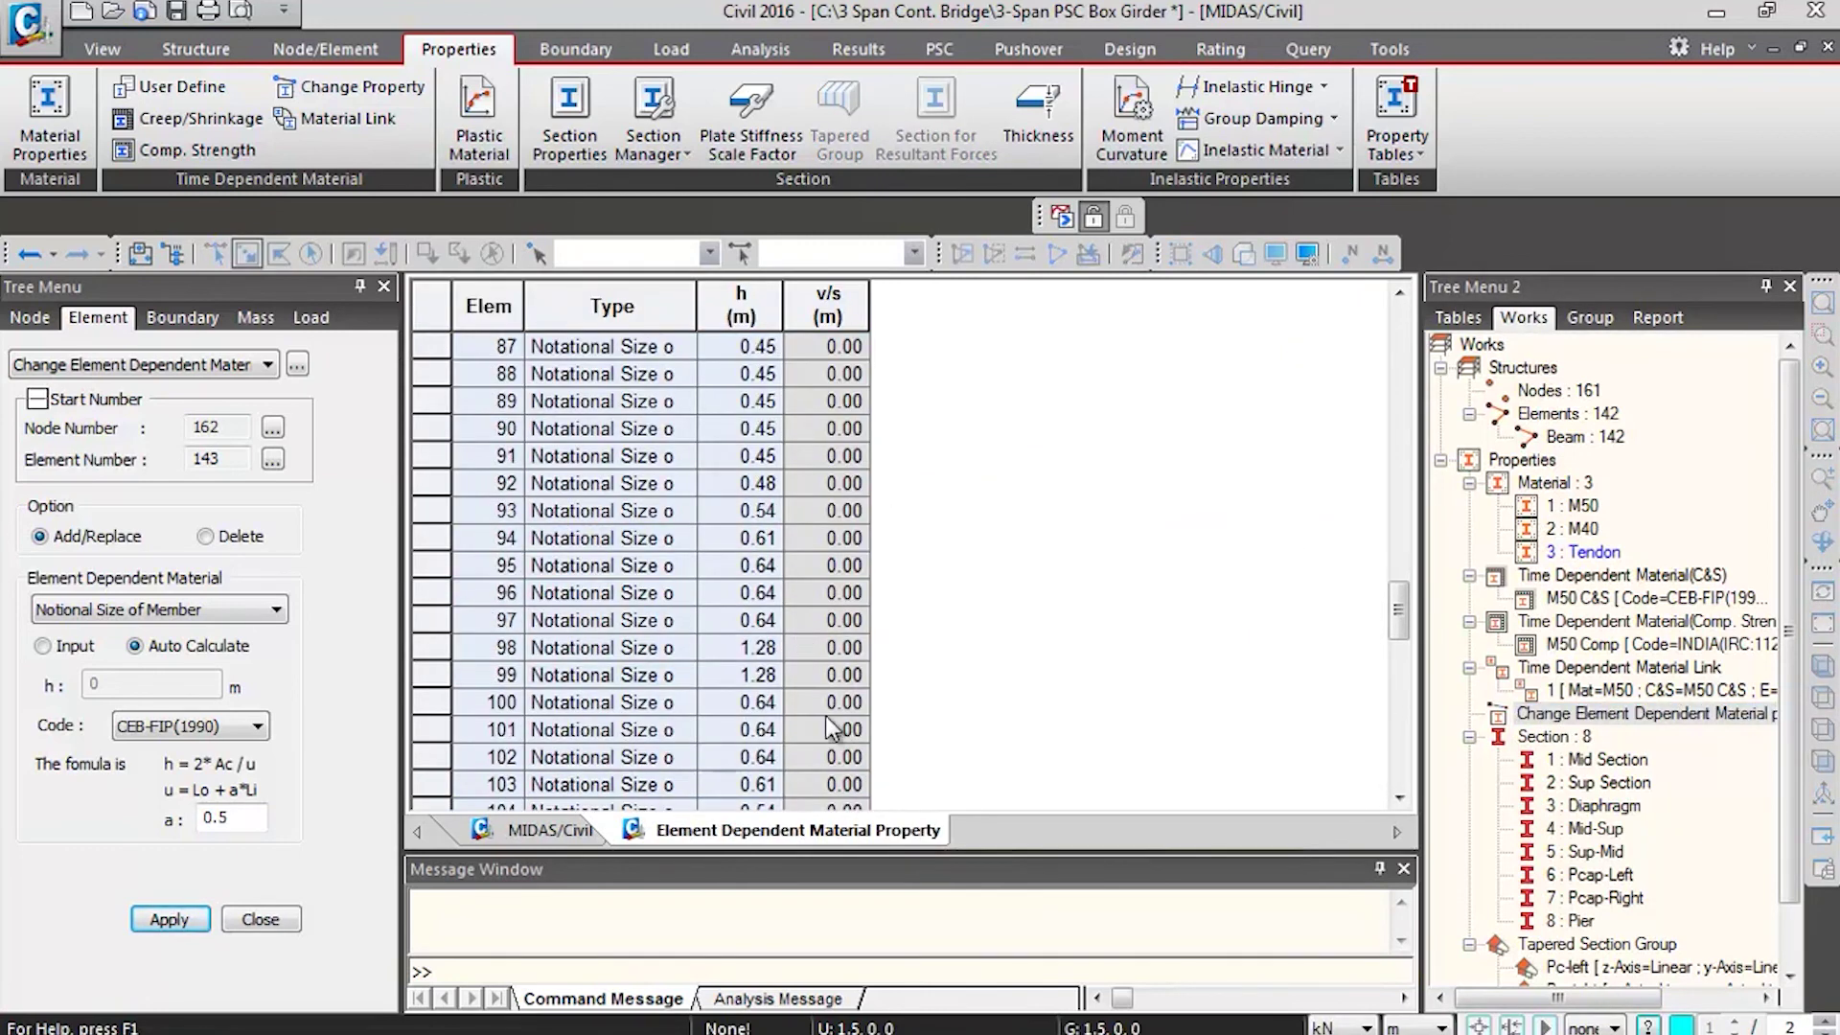
right_click(868, 834)
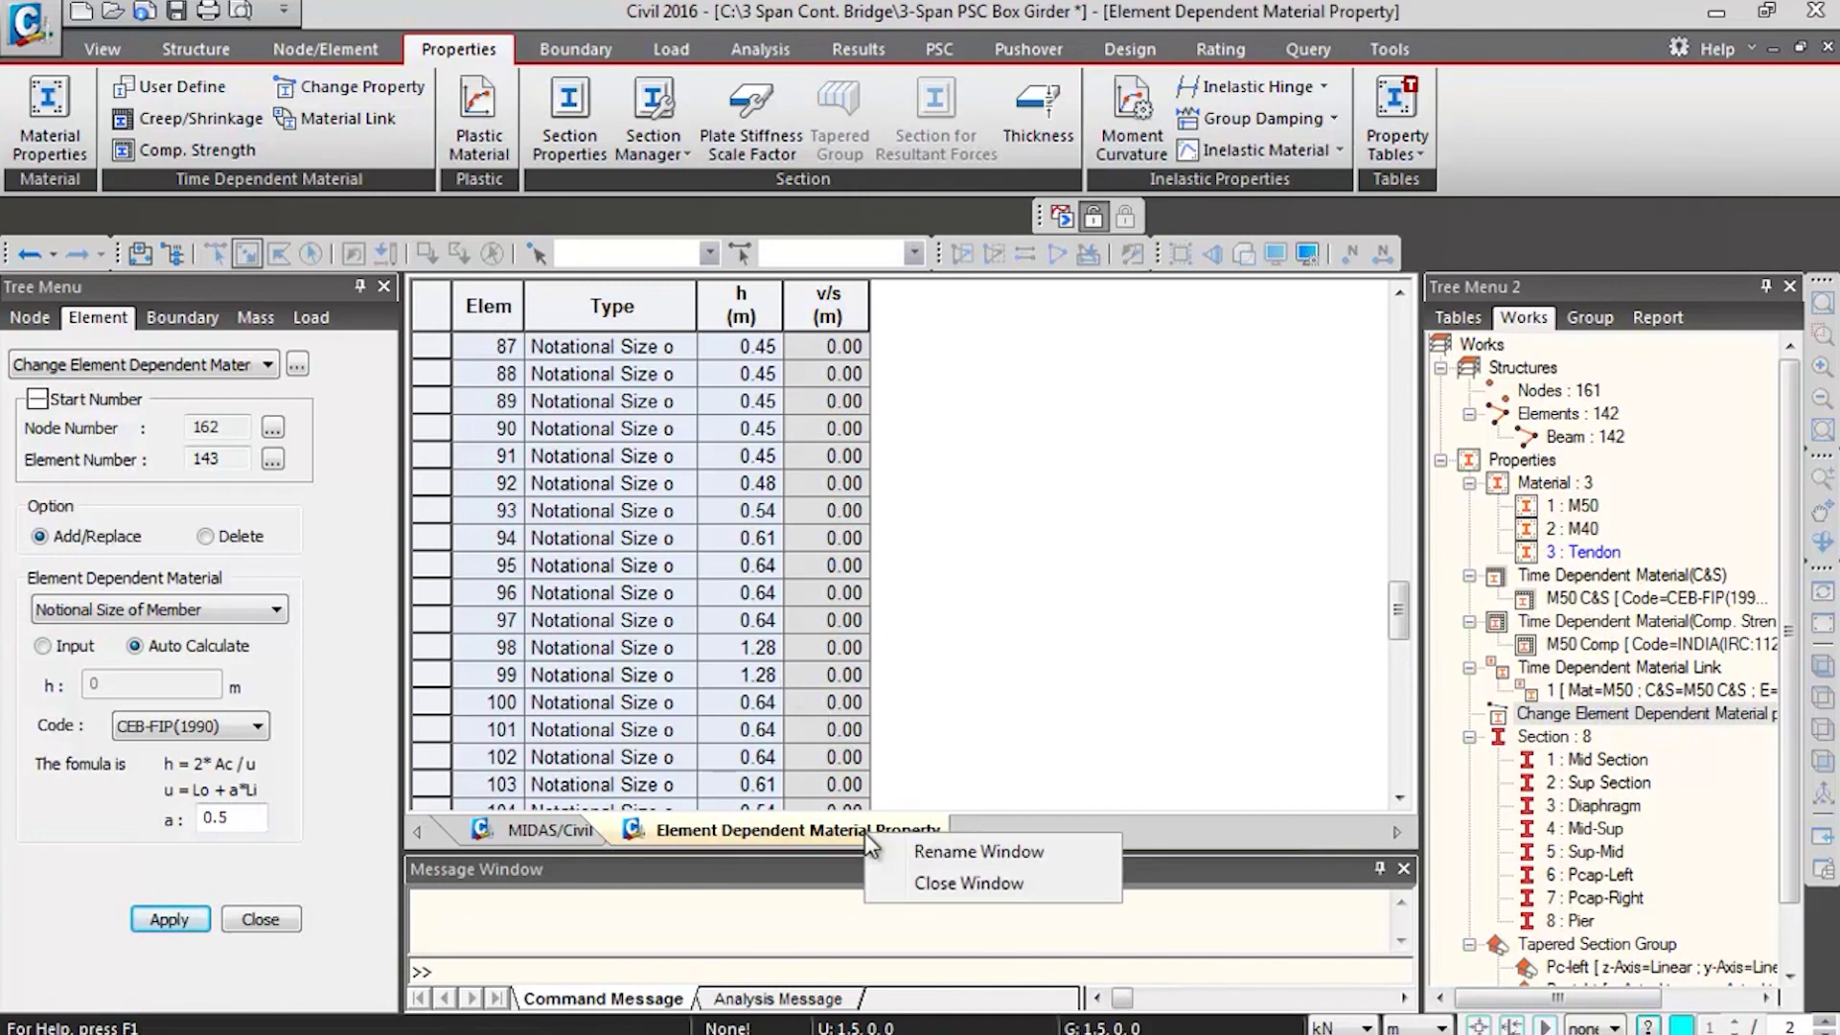
click(934, 884)
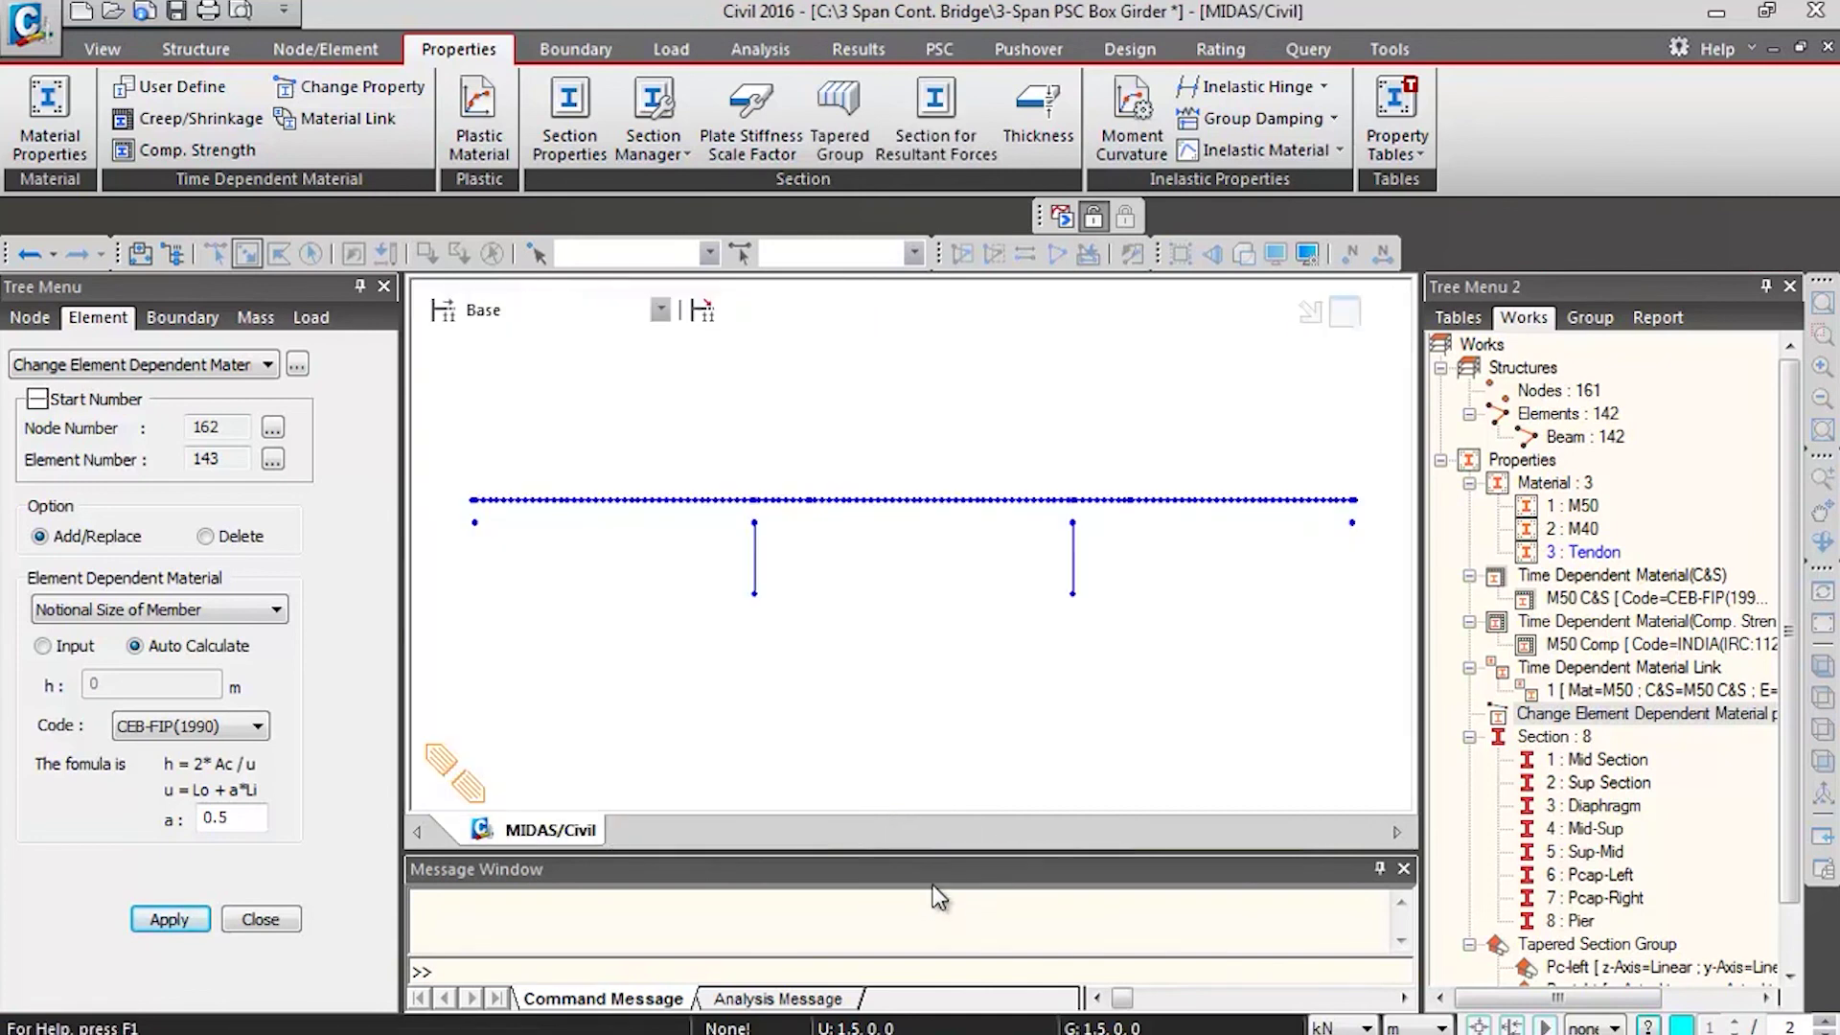